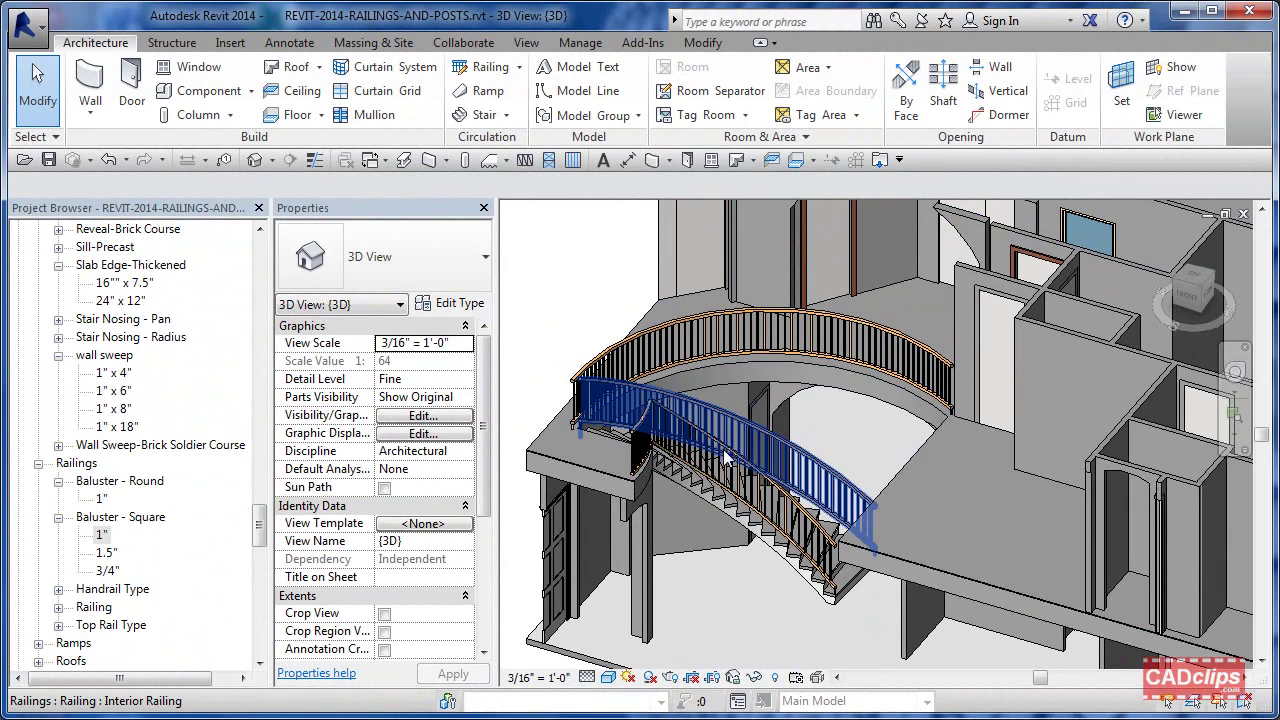
# Pan the 3D view to the curved stair railing and select it.
pyautogui.moveTo(902, 455); pyautogui.dragTo(745, 572, button='middle')
pyautogui.moveTo(1150, 300); pyautogui.dragTo(960, 385, button='middle')
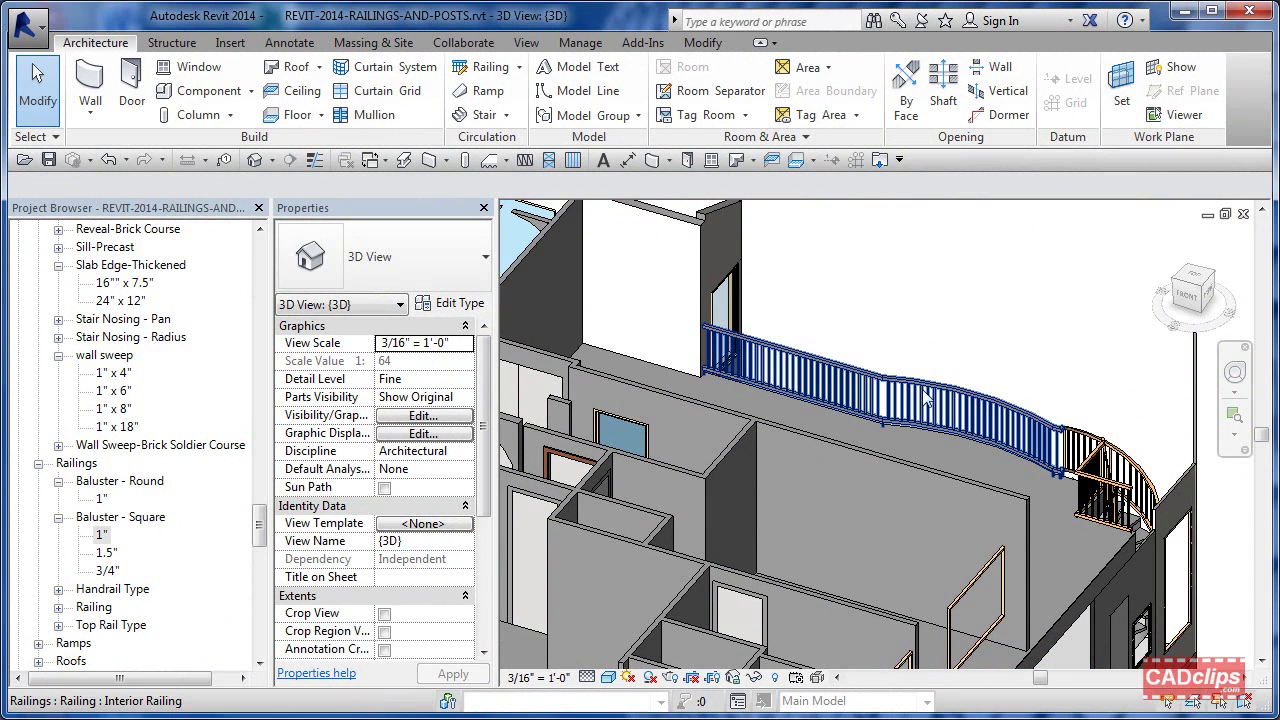
pyautogui.moveTo(1110, 460); pyautogui.dragTo(892, 478, button='middle')
pyautogui.click(1048, 385)
# Zoom to the curved bridge railing, select it and open its Interior Railing type properties.
pyautogui.scroll(4, 893, 483)
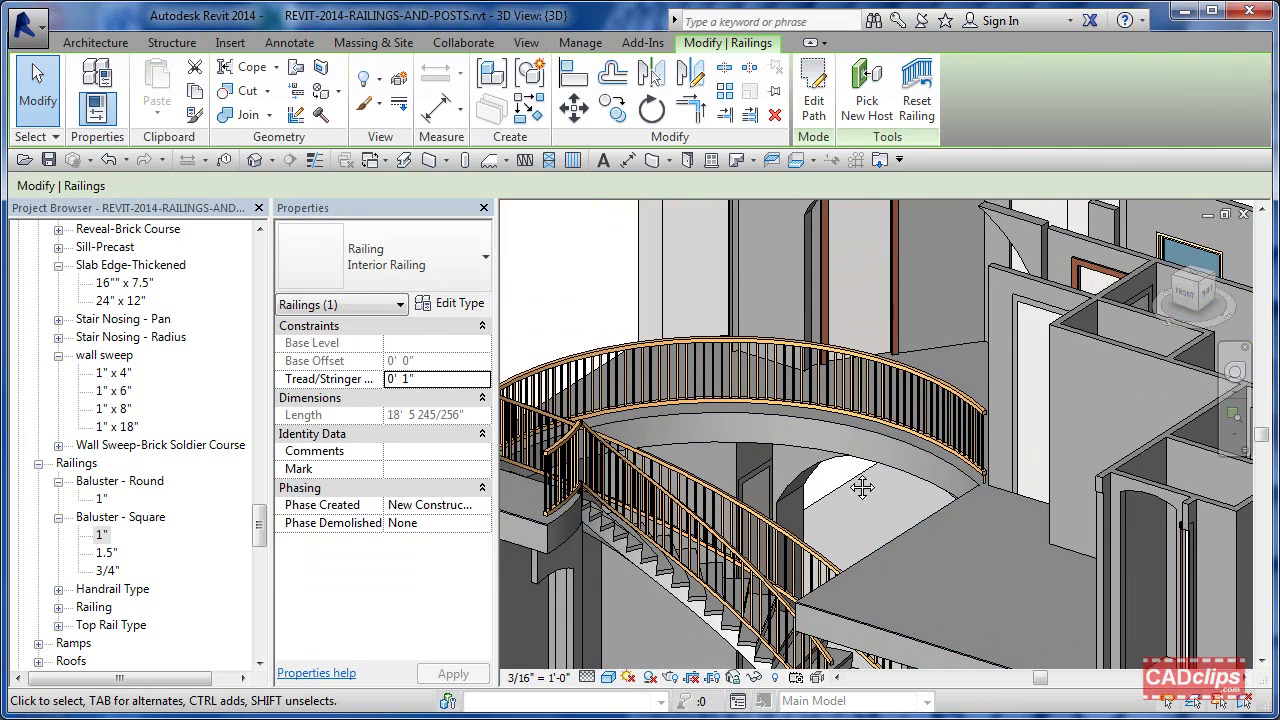
pyautogui.scroll(1, 885, 450)
pyautogui.moveTo(885, 450); pyautogui.dragTo(948, 433, button='middle')
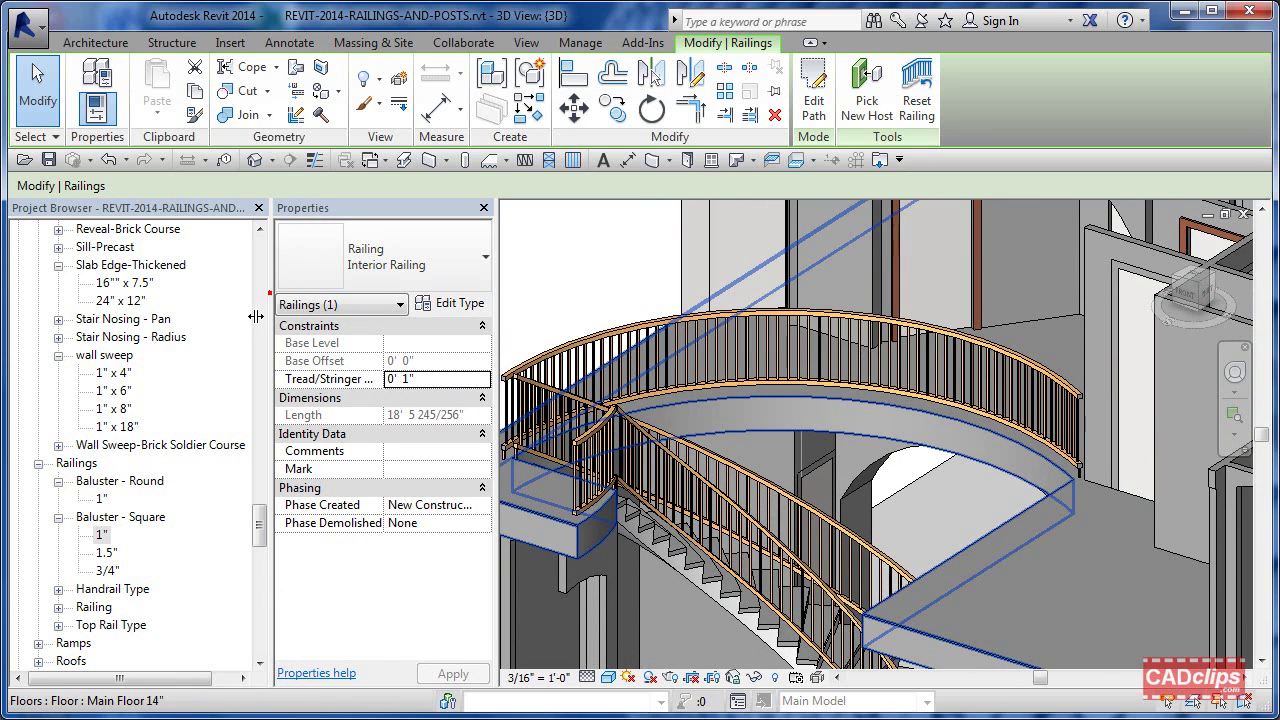
pyautogui.moveTo(225, 319); pyautogui.dragTo(206, 319)
pyautogui.click(590, 325)
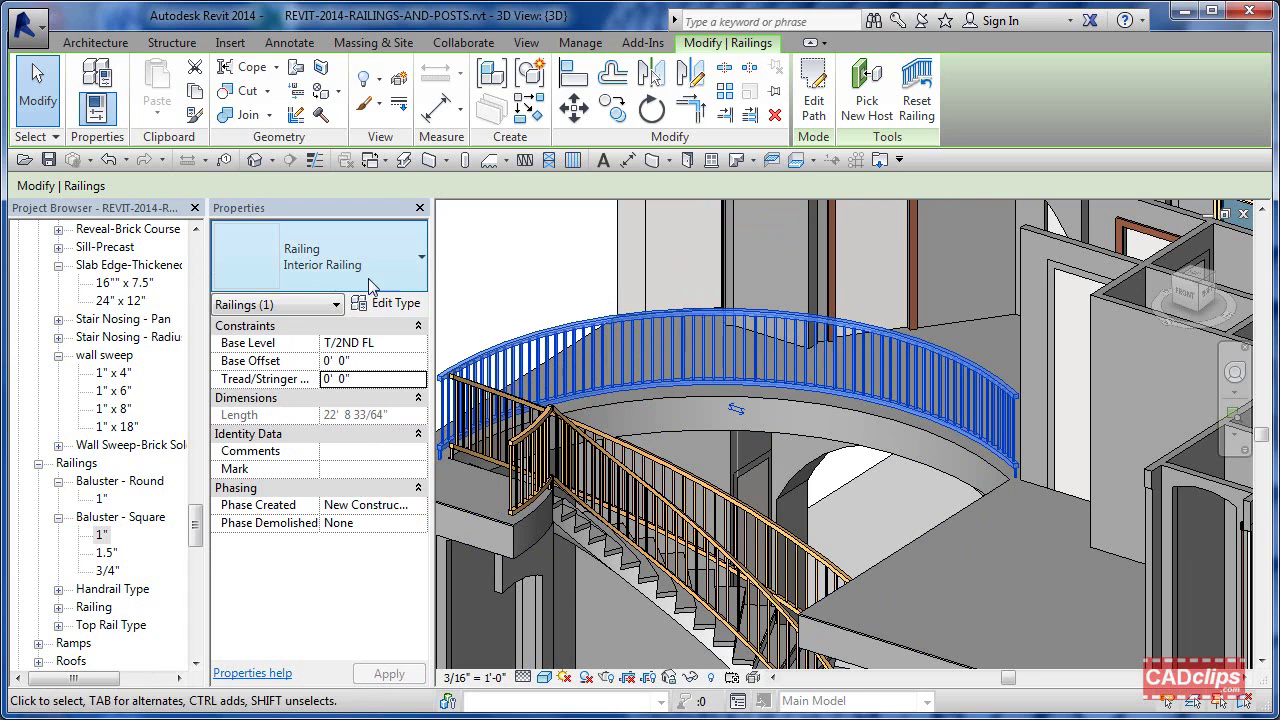
pyautogui.click(404, 300)
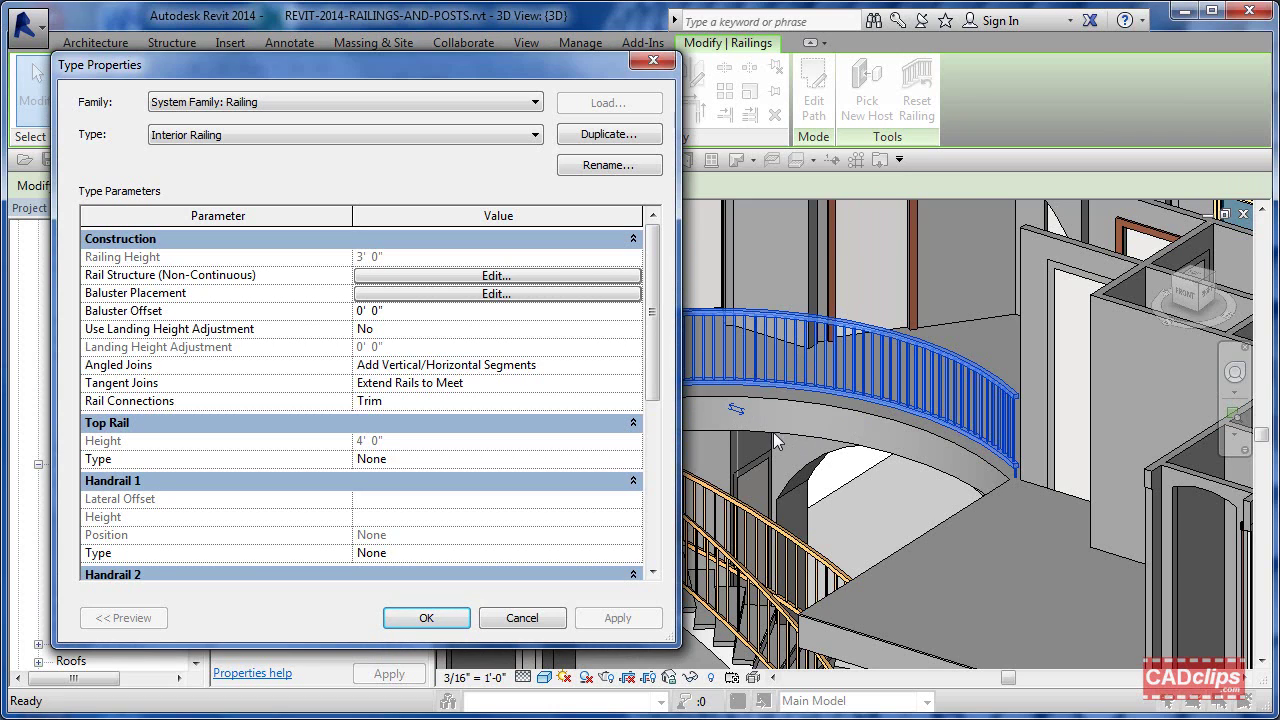
# Open the rail structure and review the Rail Low profile choices without changing them.
pyautogui.click(545, 276)
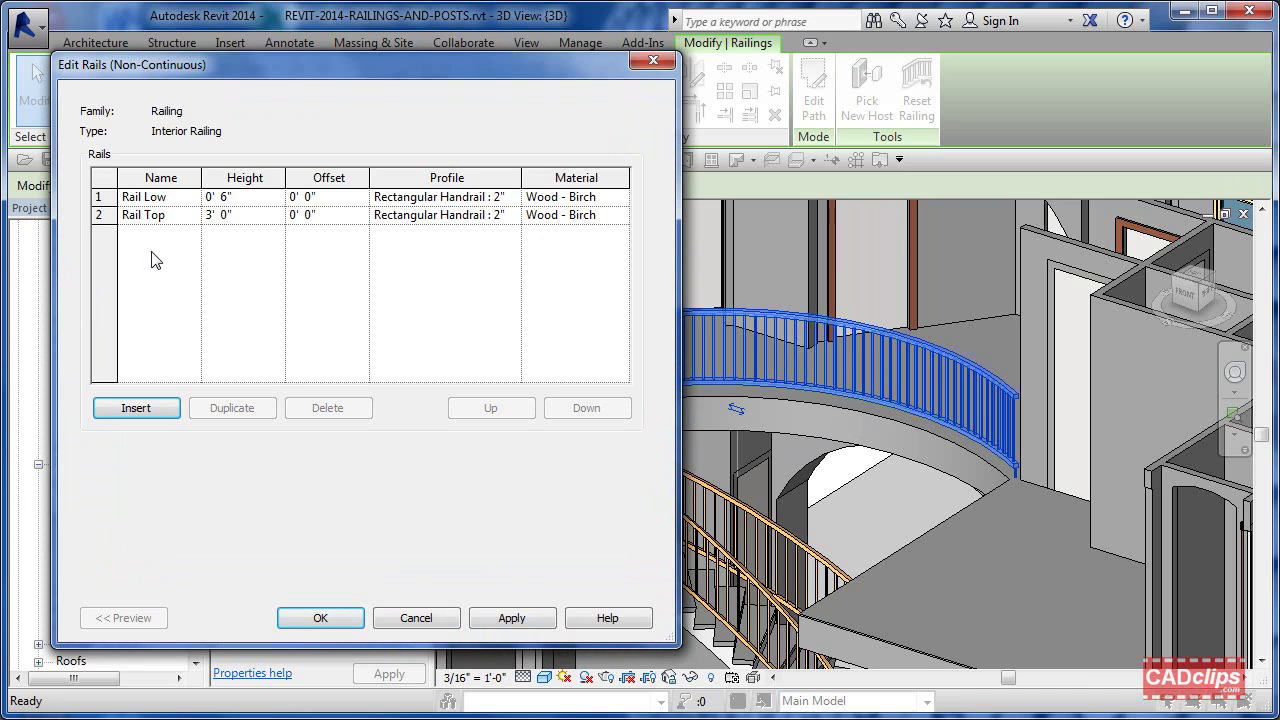
pyautogui.moveTo(224, 74); pyautogui.dragTo(201, 76)
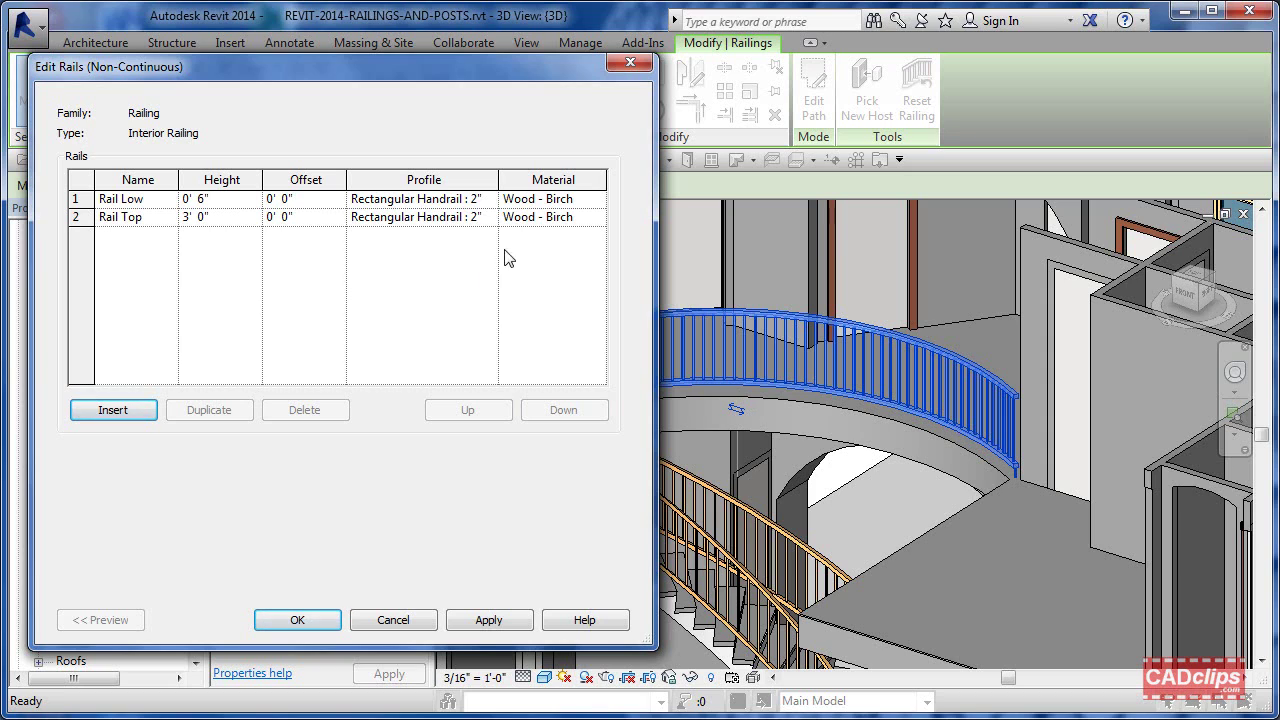
pyautogui.moveTo(500, 190); pyautogui.dragTo(535, 190)
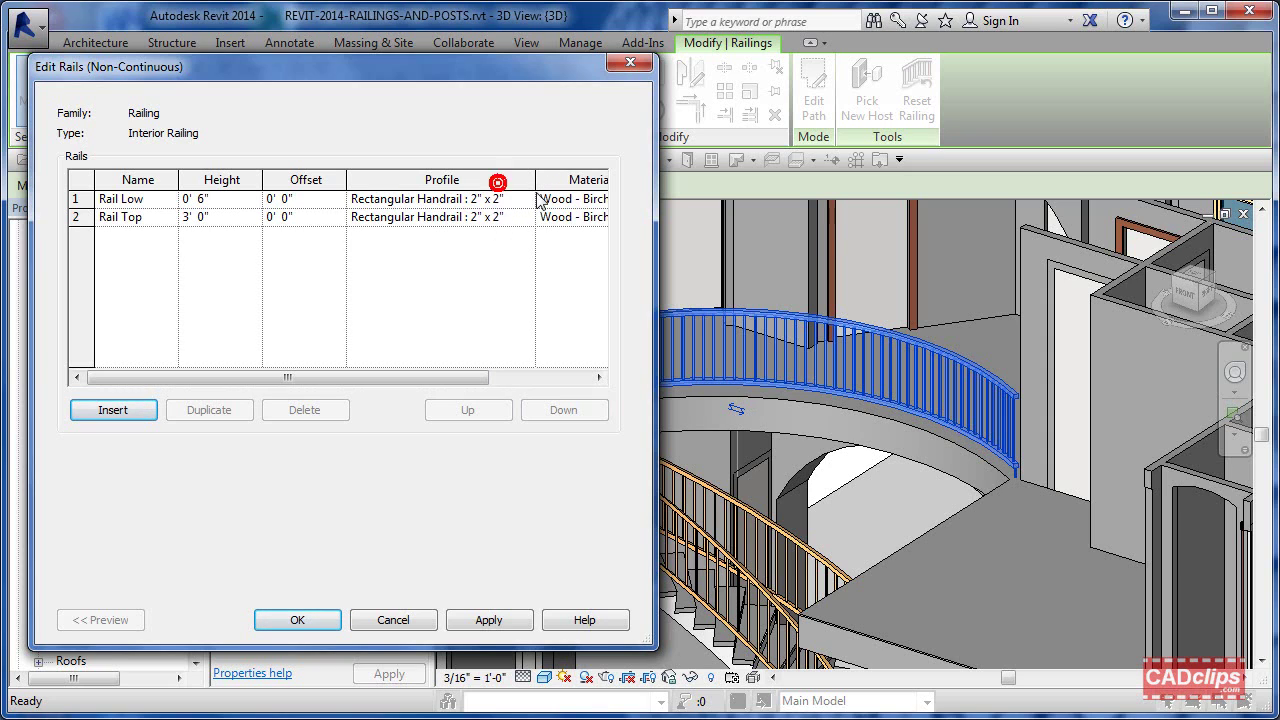
pyautogui.click(525, 199)
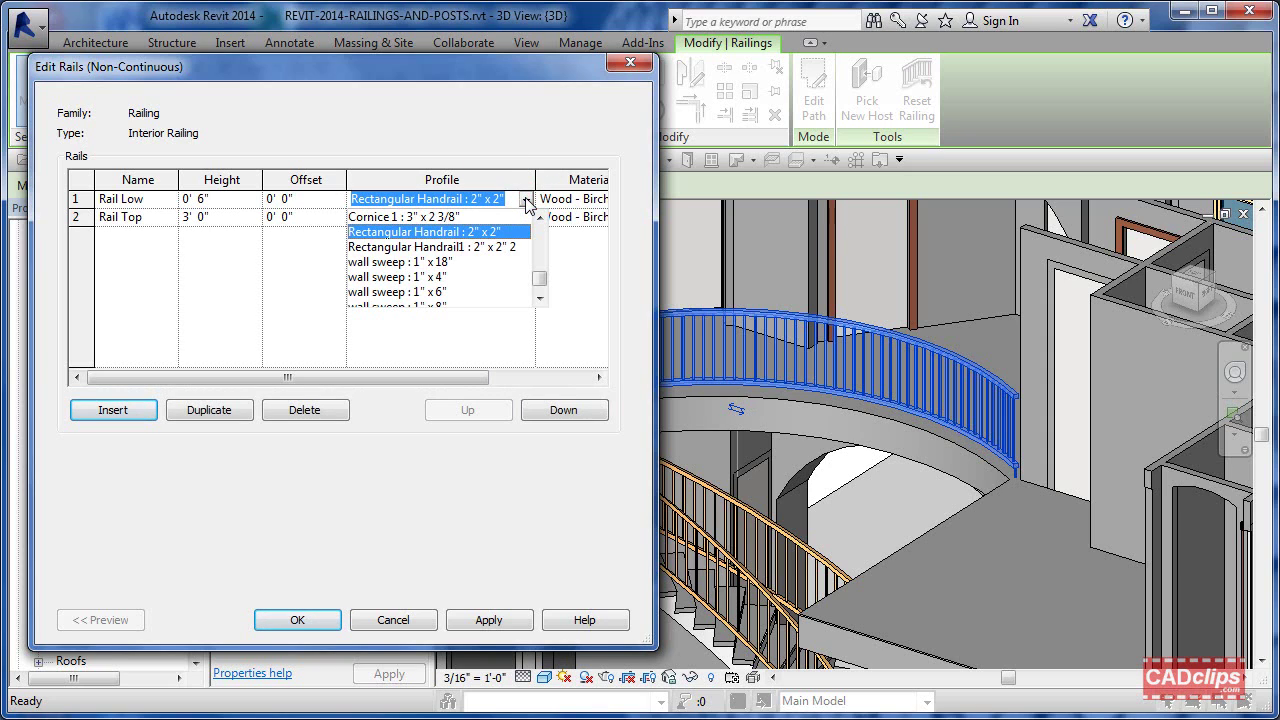
pyautogui.click(516, 163)
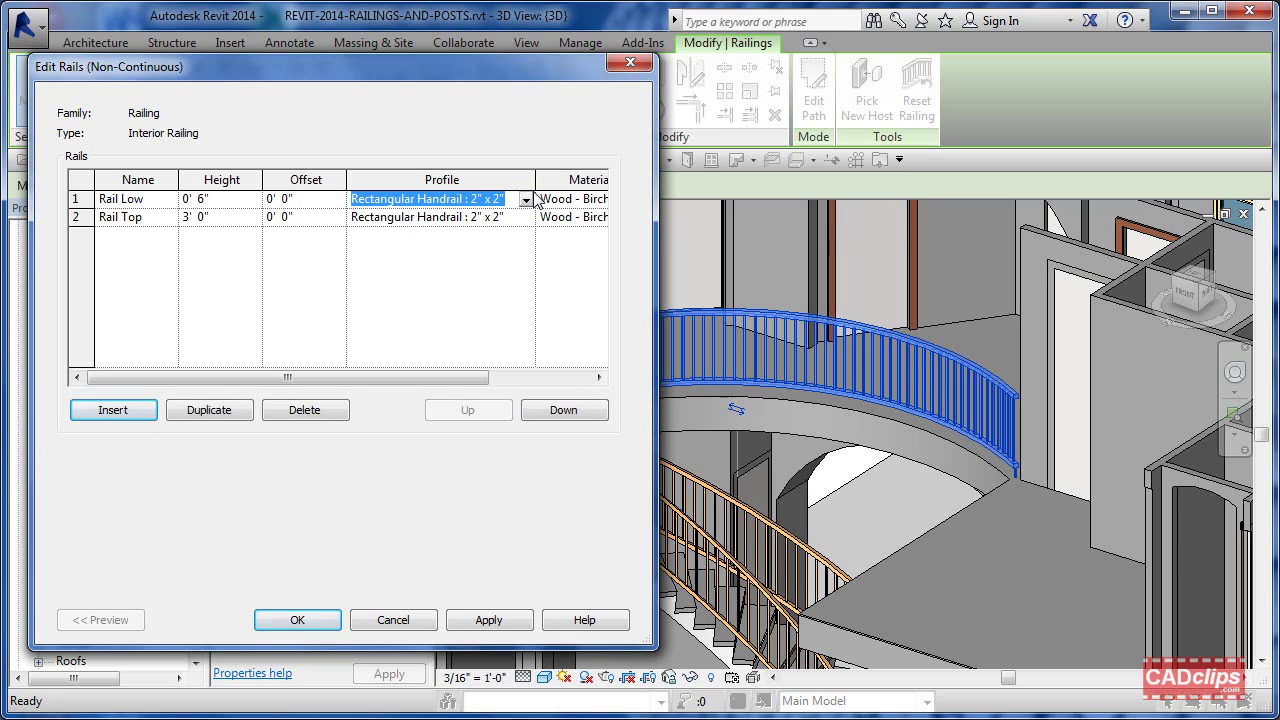
pyautogui.moveTo(544, 193); pyautogui.dragTo(506, 193)
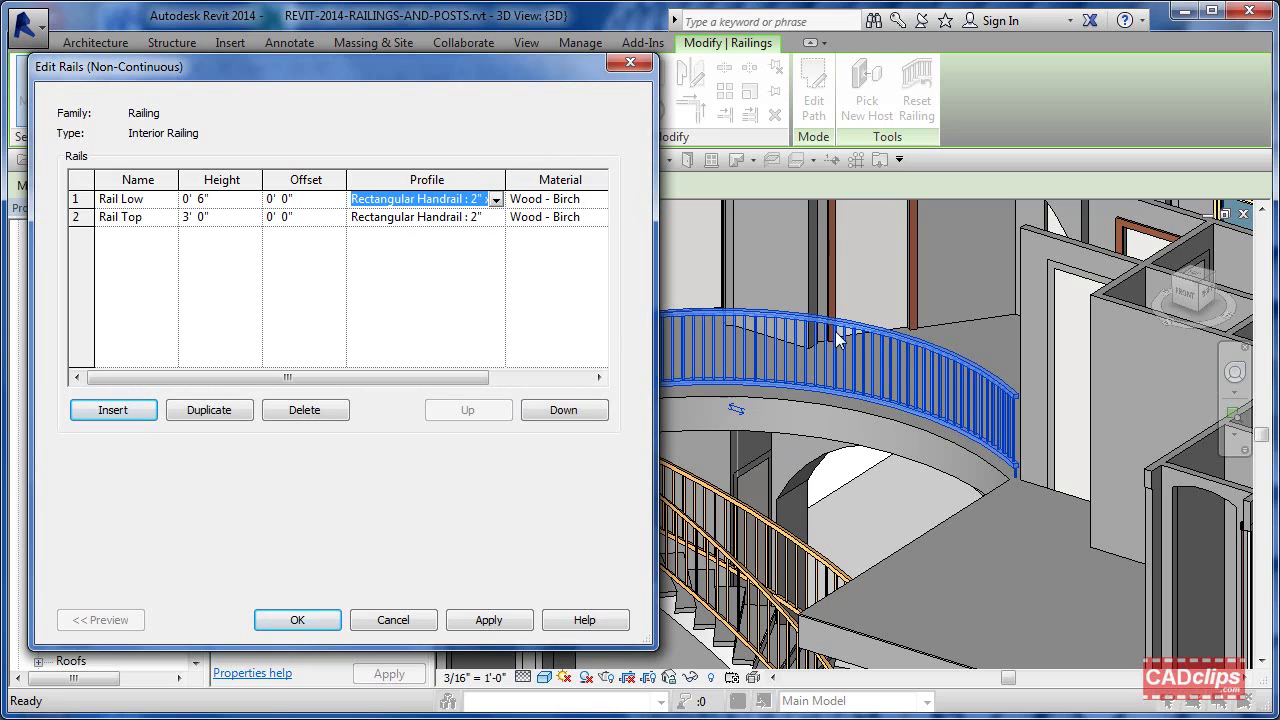
# Set the Rail Top height to 3' 6" and confirm the rail structure.
pyautogui.click(222, 215)
pyautogui.write('3')
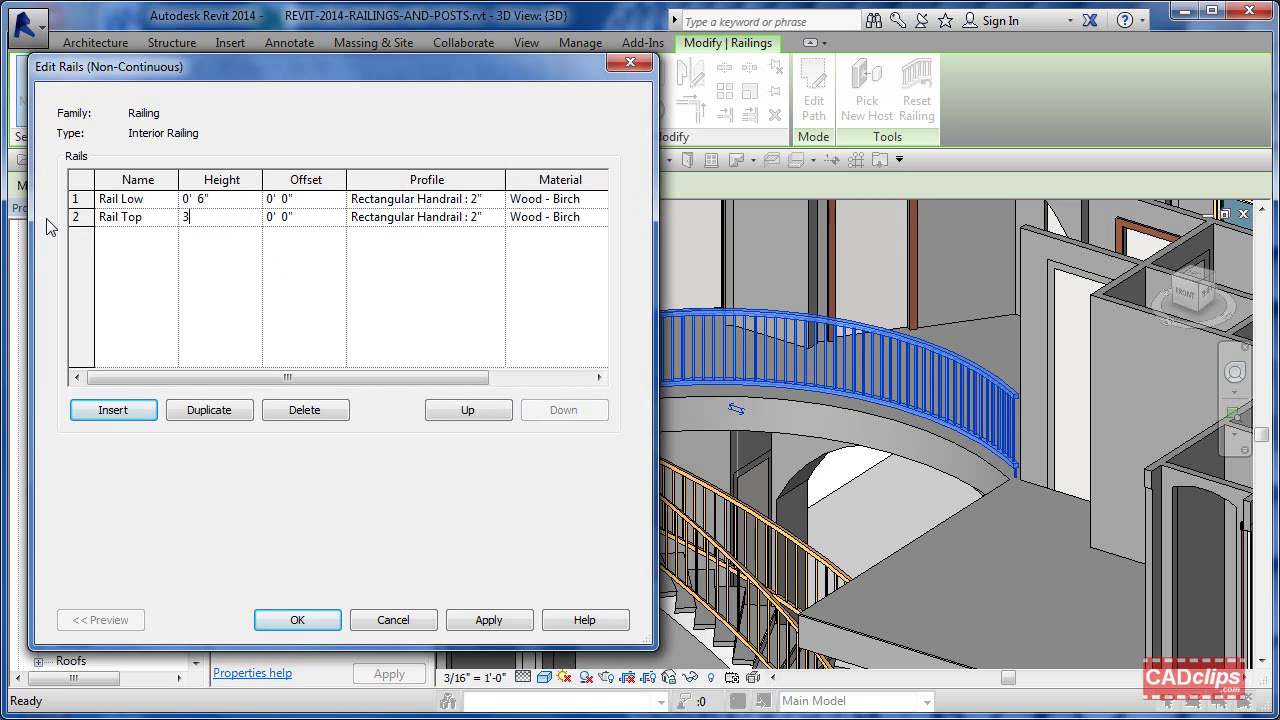
pyautogui.write("' 6")
pyautogui.click(497, 620)
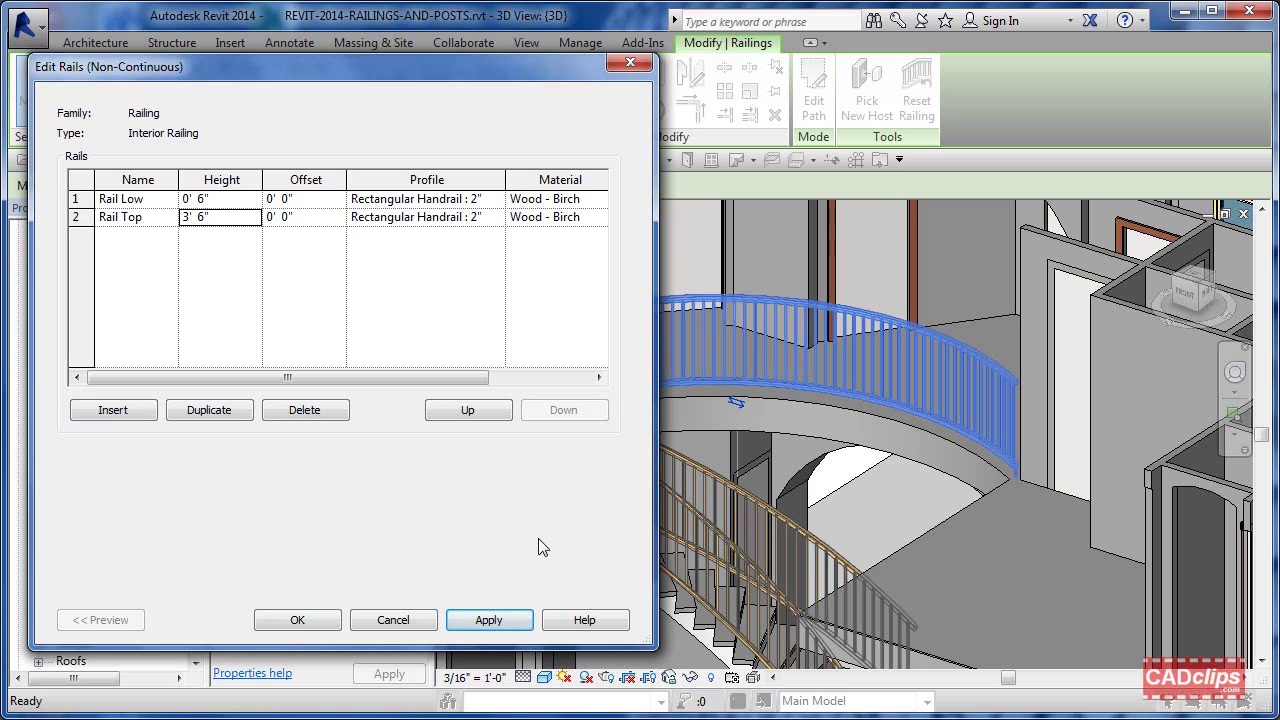
pyautogui.click(323, 617)
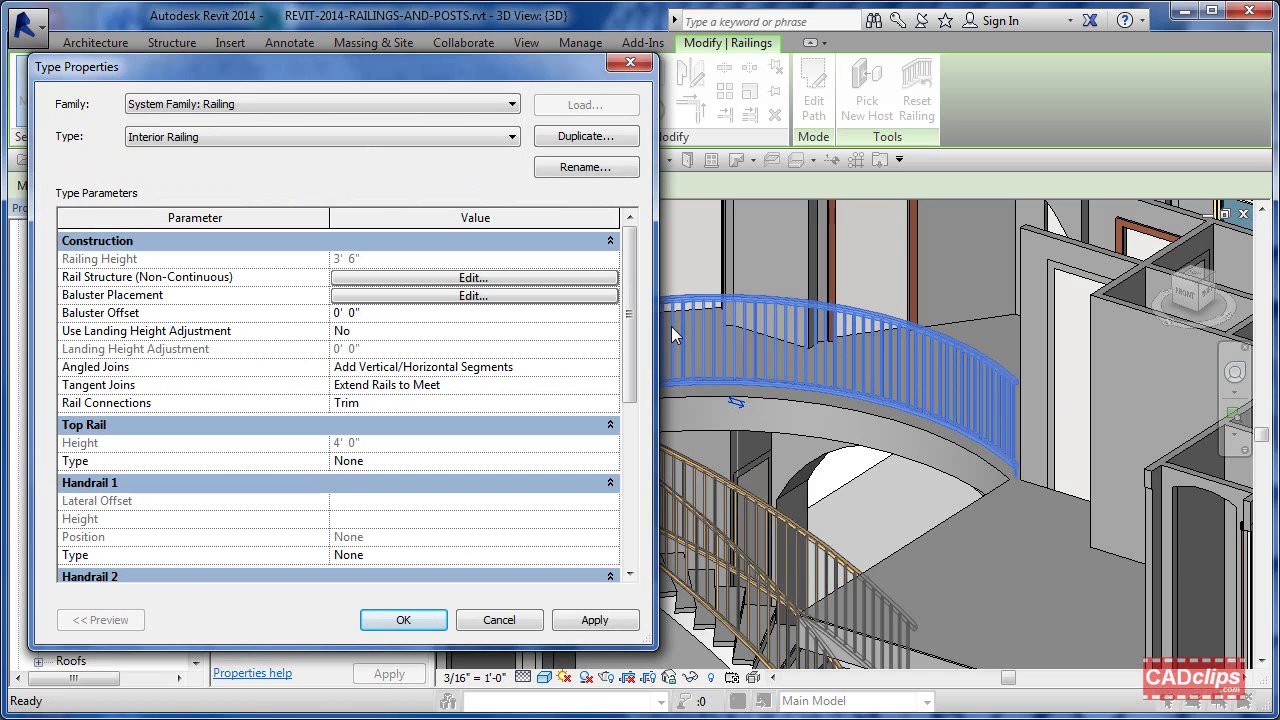
# Open baluster placement, widen the Name and Base columns, and review the regular baluster family.
pyautogui.moveTo(550, 66); pyautogui.dragTo(573, 47)
pyautogui.click(466, 283)
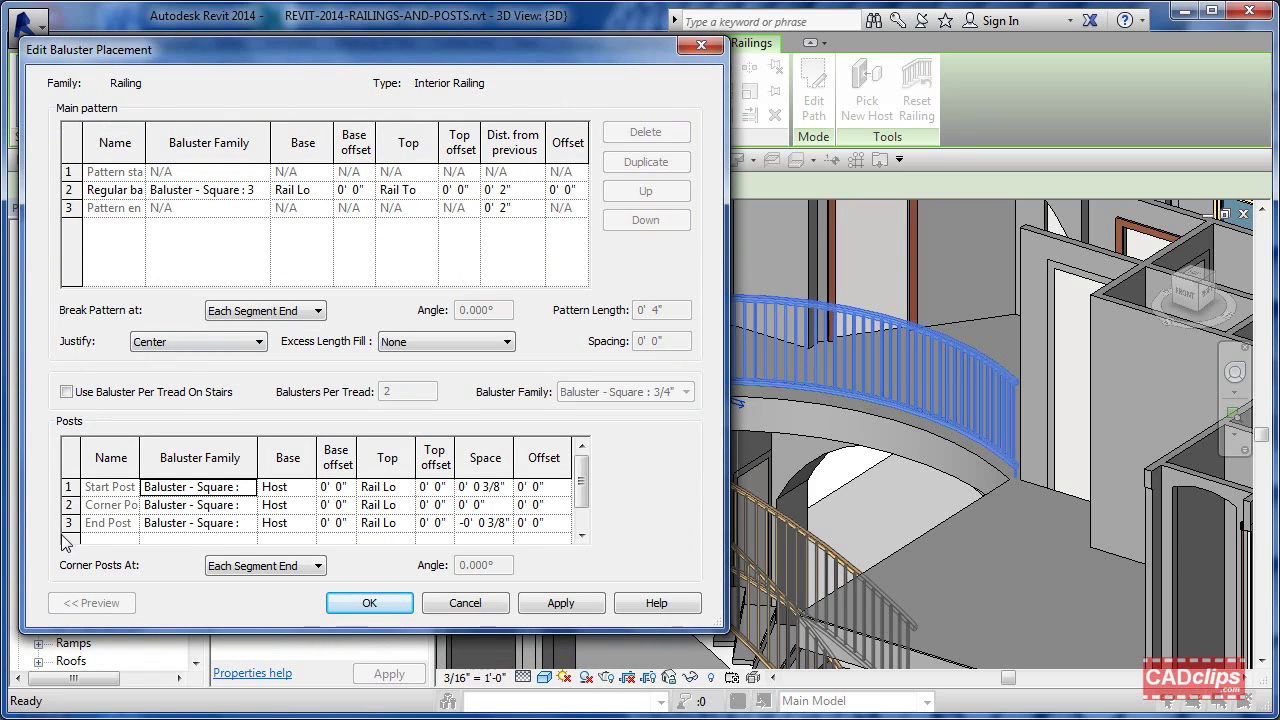
pyautogui.moveTo(434, 54); pyautogui.dragTo(414, 77)
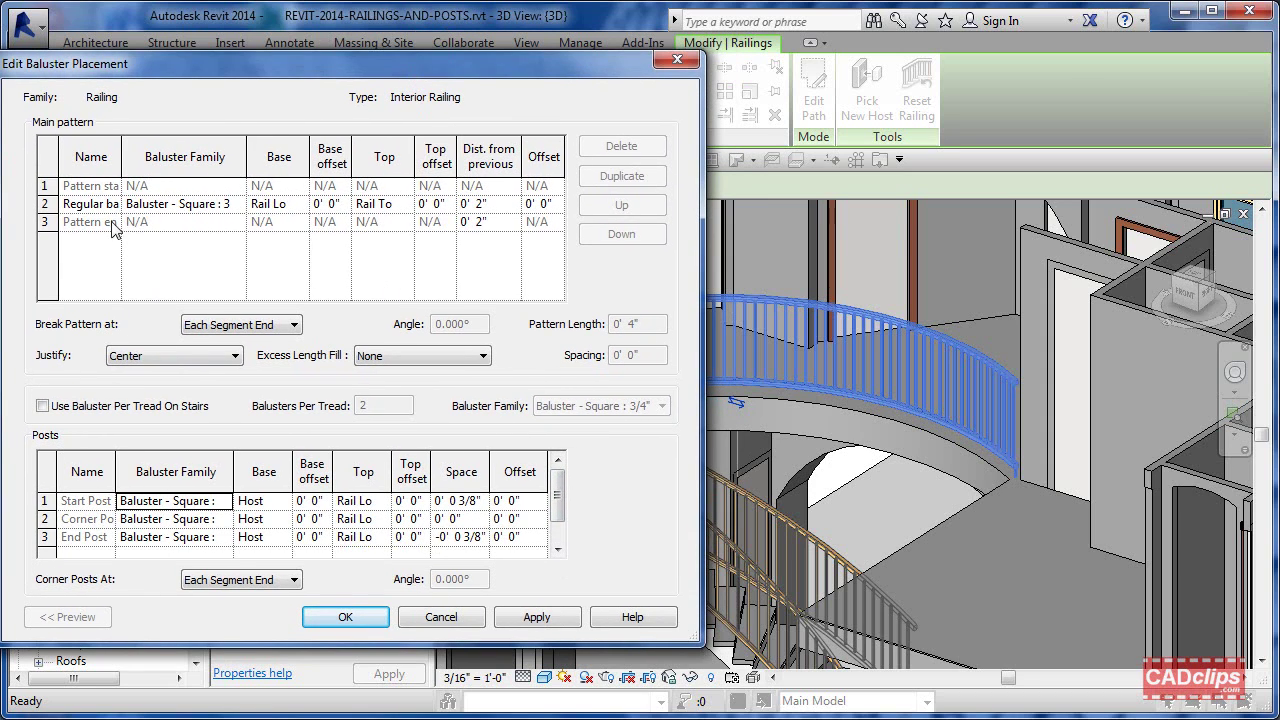
pyautogui.moveTo(121, 163); pyautogui.dragTo(151, 160)
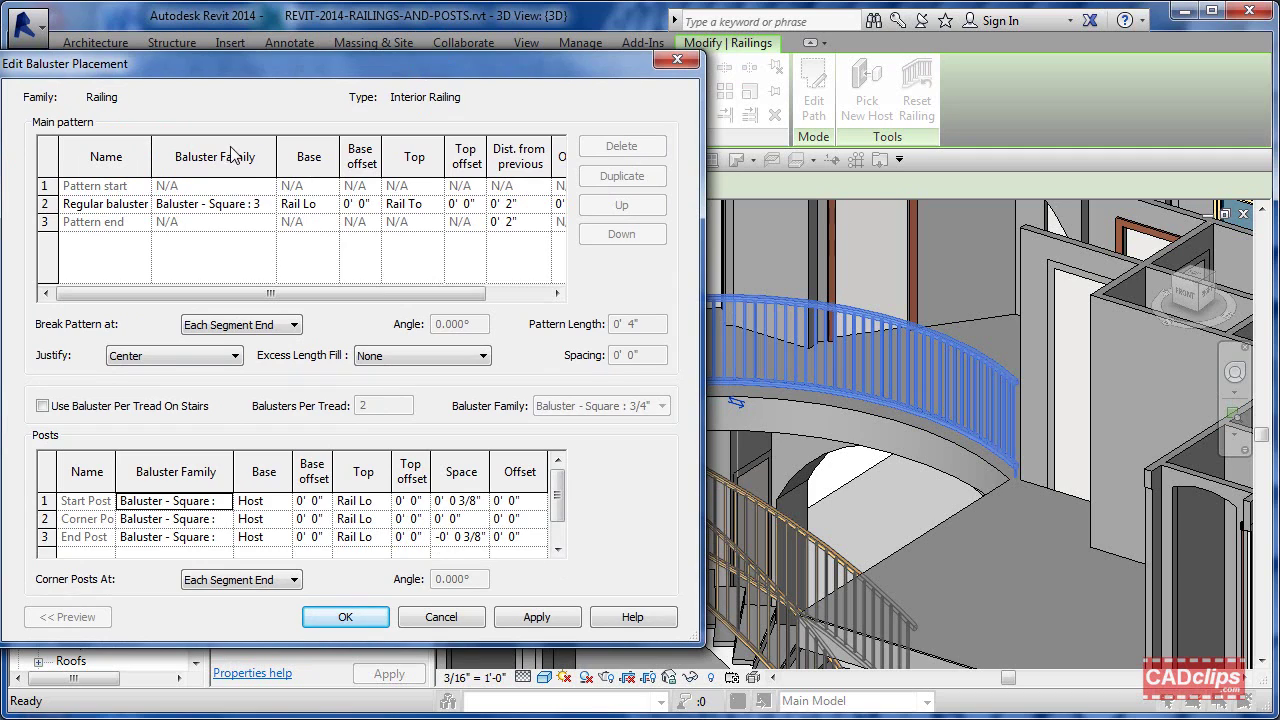
pyautogui.click(266, 206)
pyautogui.click(268, 204)
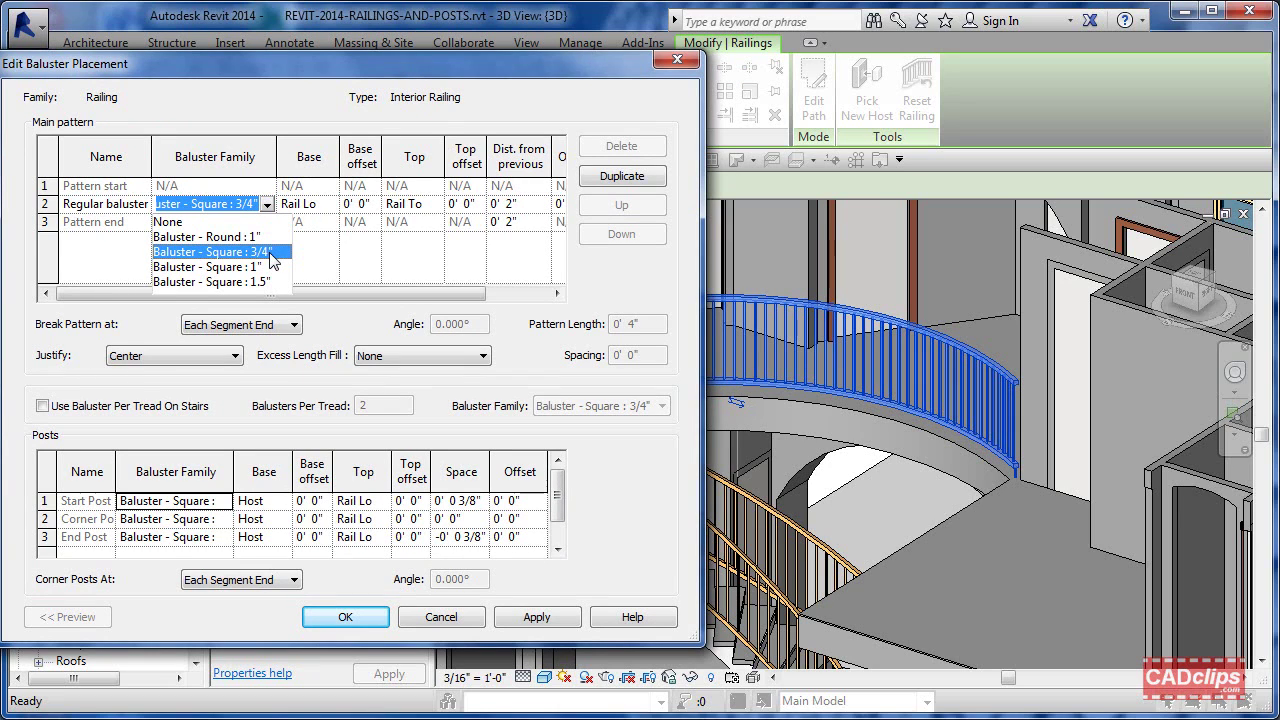
pyautogui.click(284, 78)
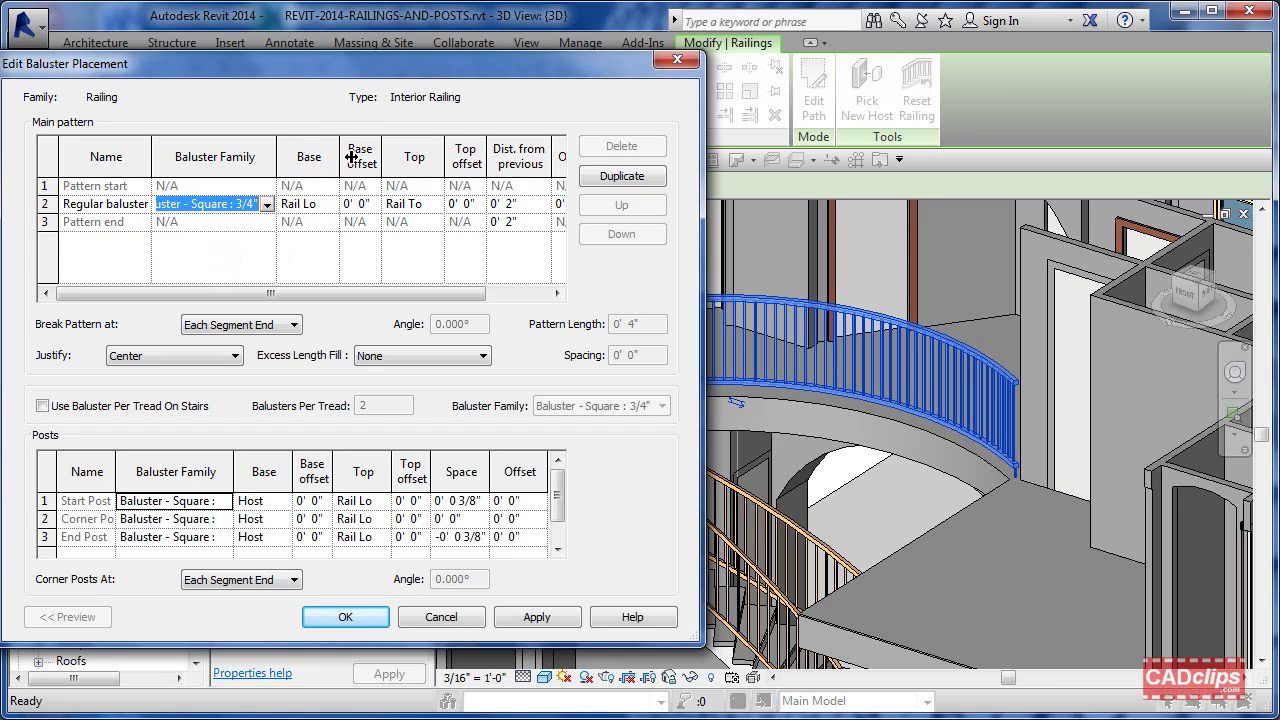
pyautogui.moveTo(339, 150); pyautogui.dragTo(352, 150)
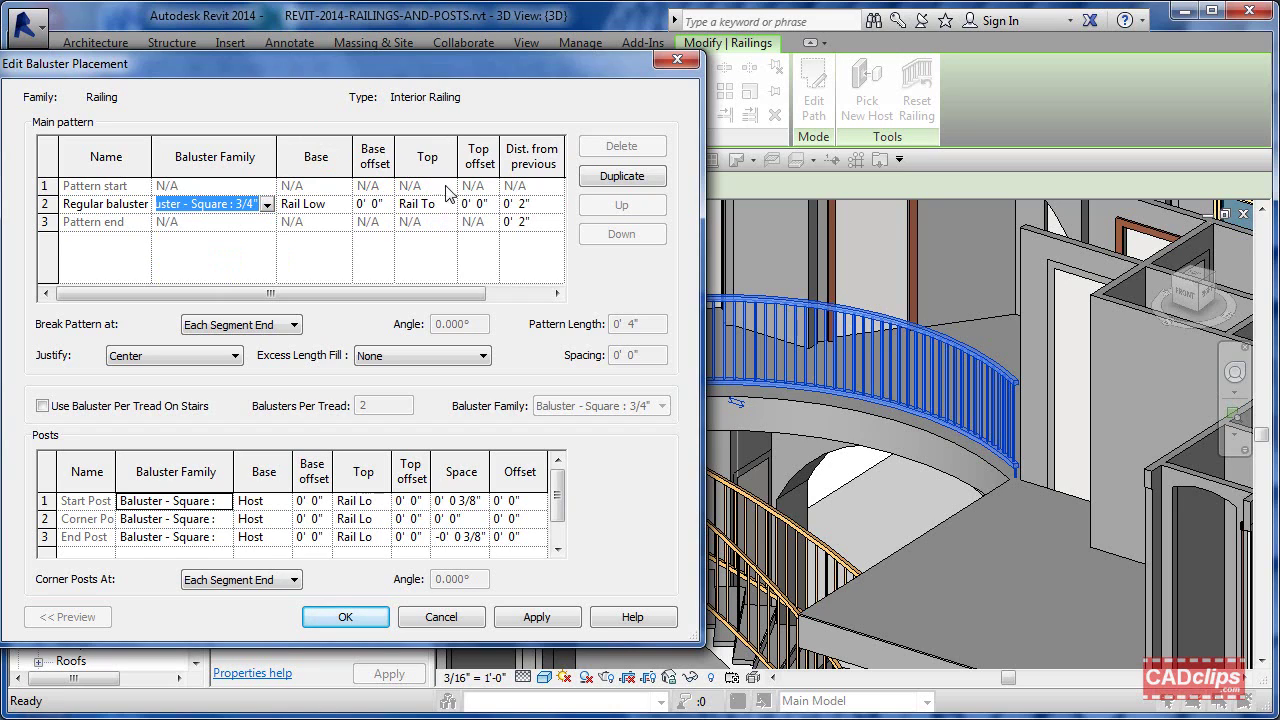
pyautogui.moveTo(470, 294); pyautogui.dragTo(532, 296)
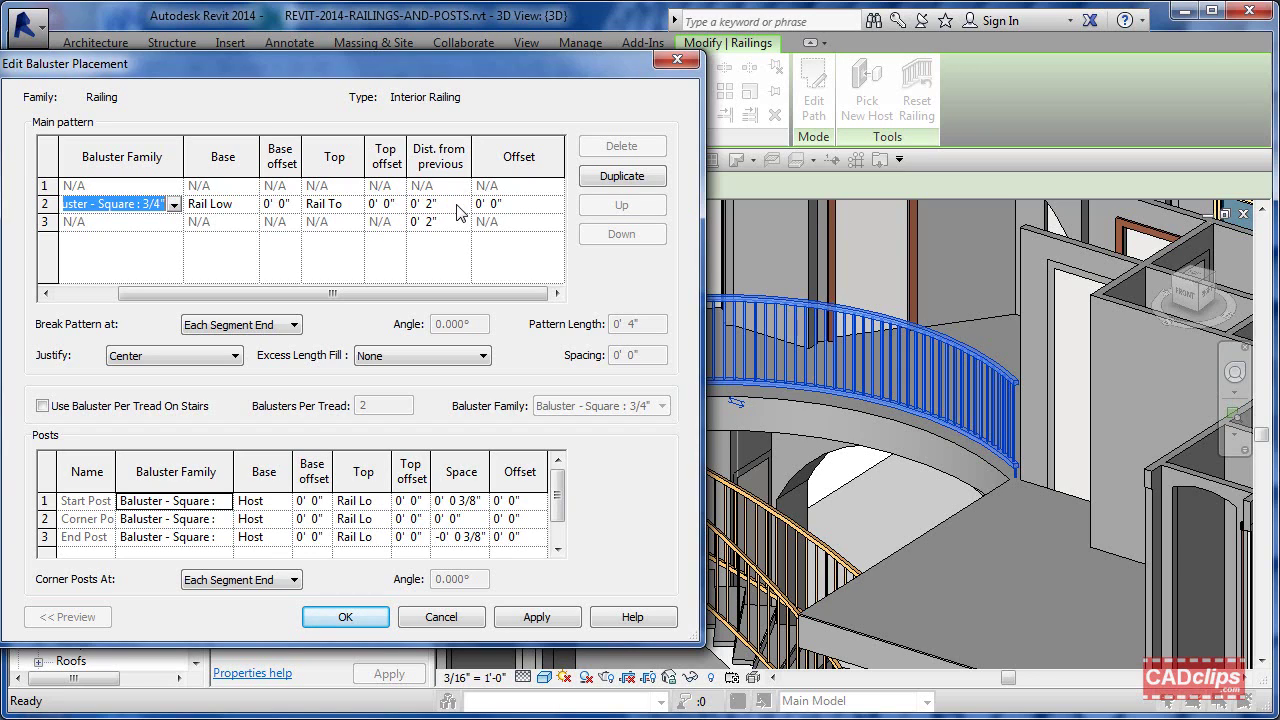
pyautogui.moveTo(414, 292)
pyautogui.mouseDown()
pyautogui.moveTo(326, 294)
pyautogui.moveTo(402, 295)
pyautogui.mouseUp()
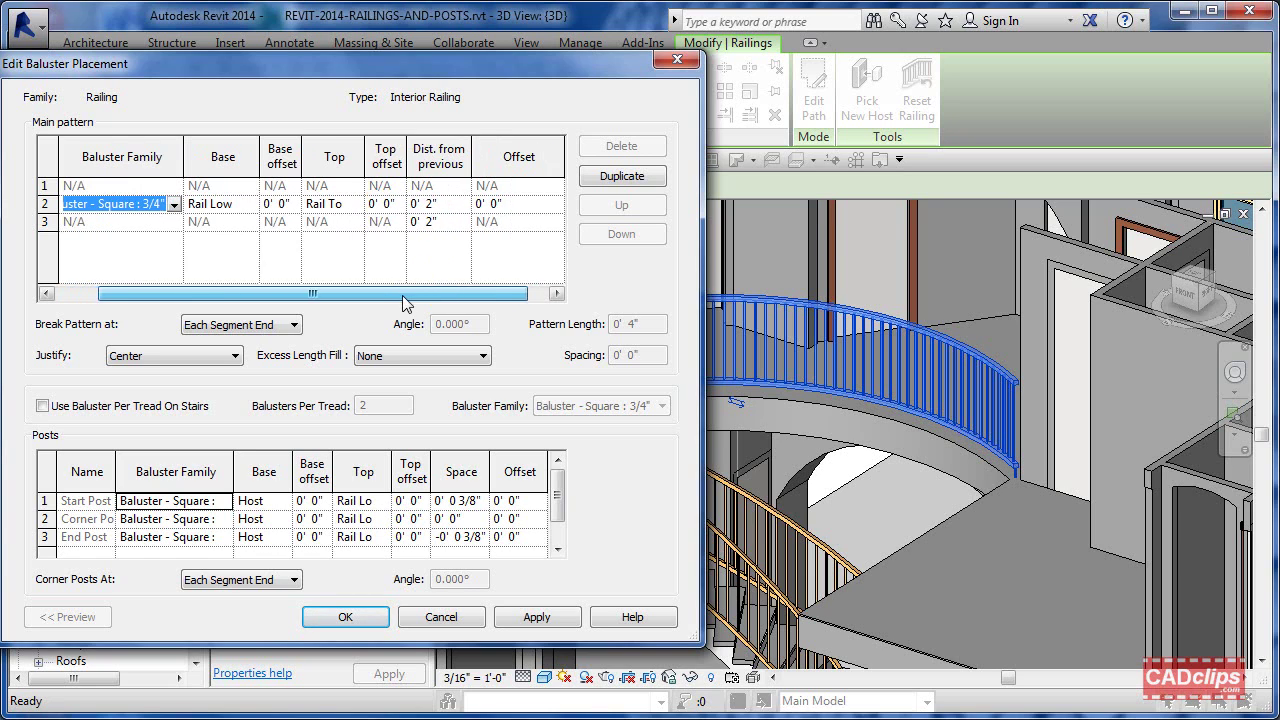
# Try a 0' 0" pattern end distance, then restore it to 0' 2".
pyautogui.click(445, 224)
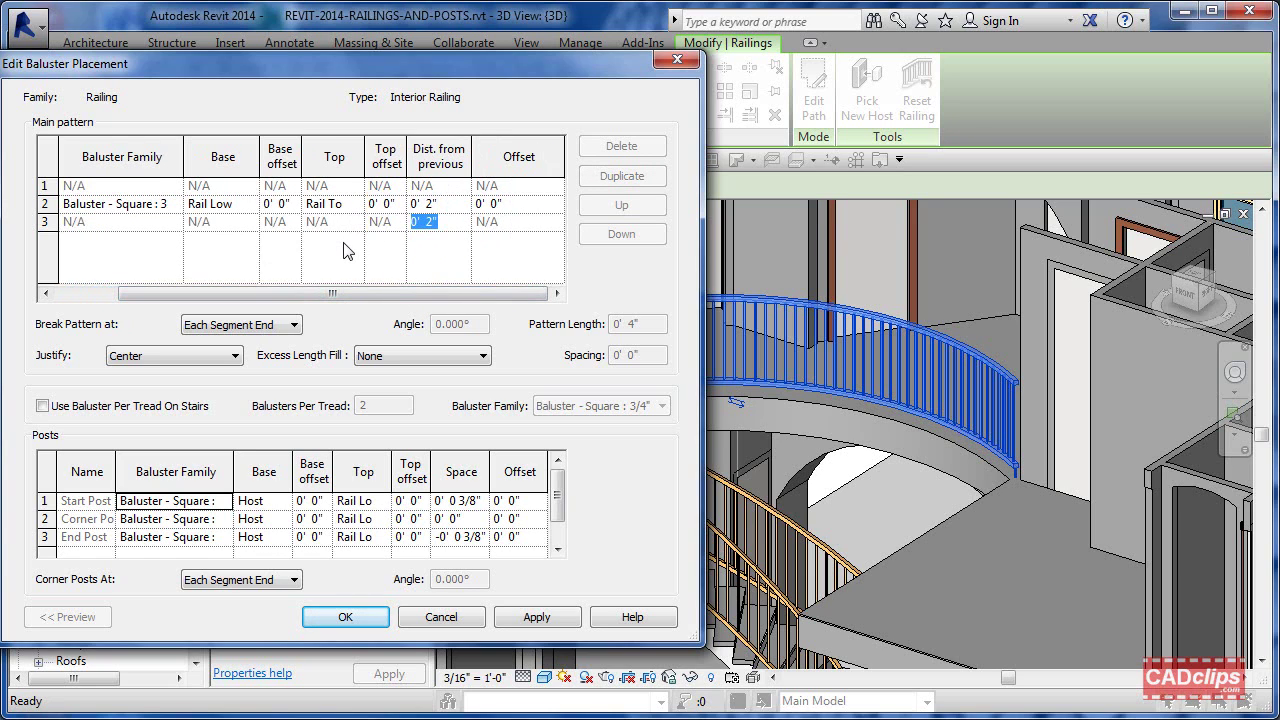
pyautogui.write('0')
pyautogui.click(537, 617)
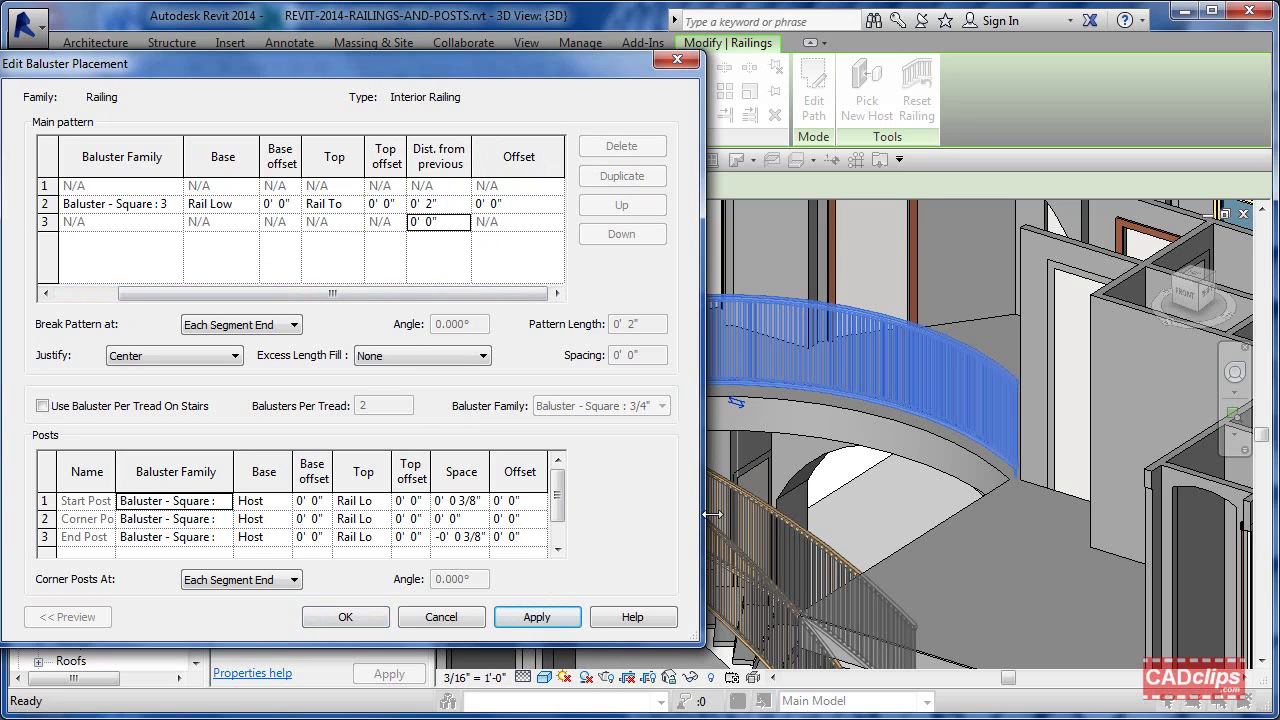
pyautogui.click(448, 218)
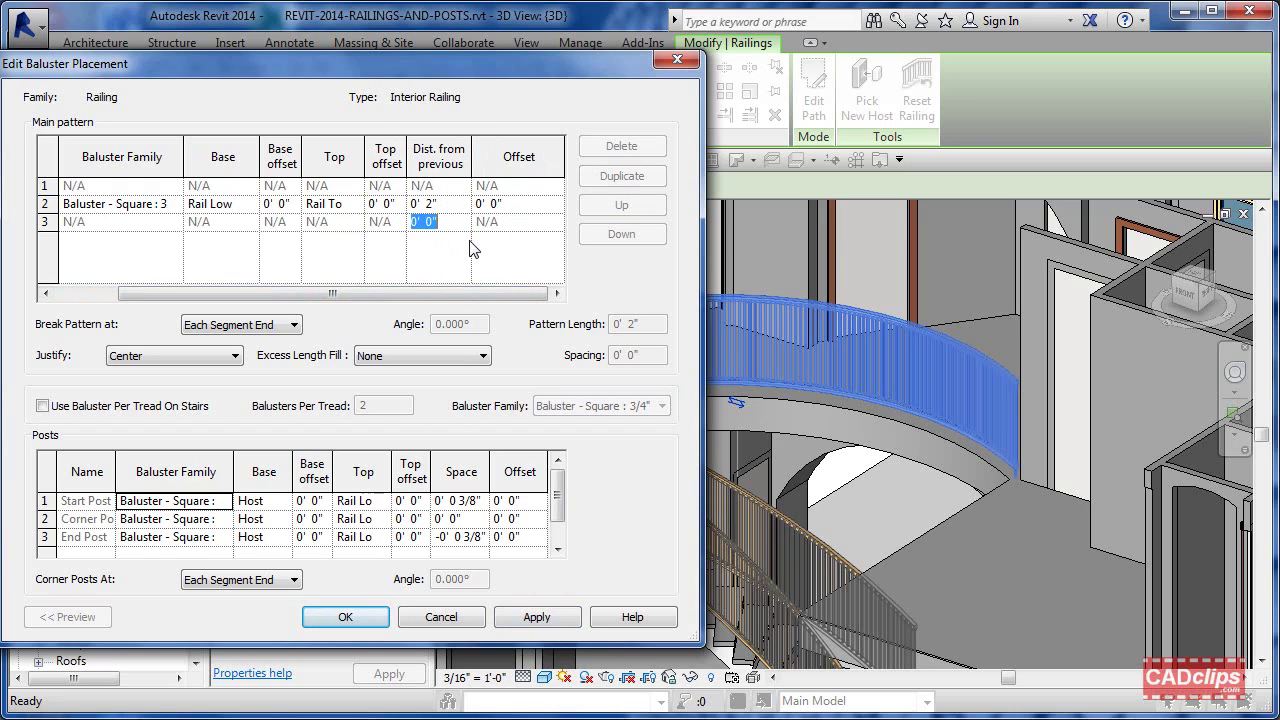
pyautogui.write('2')
pyautogui.click(533, 615)
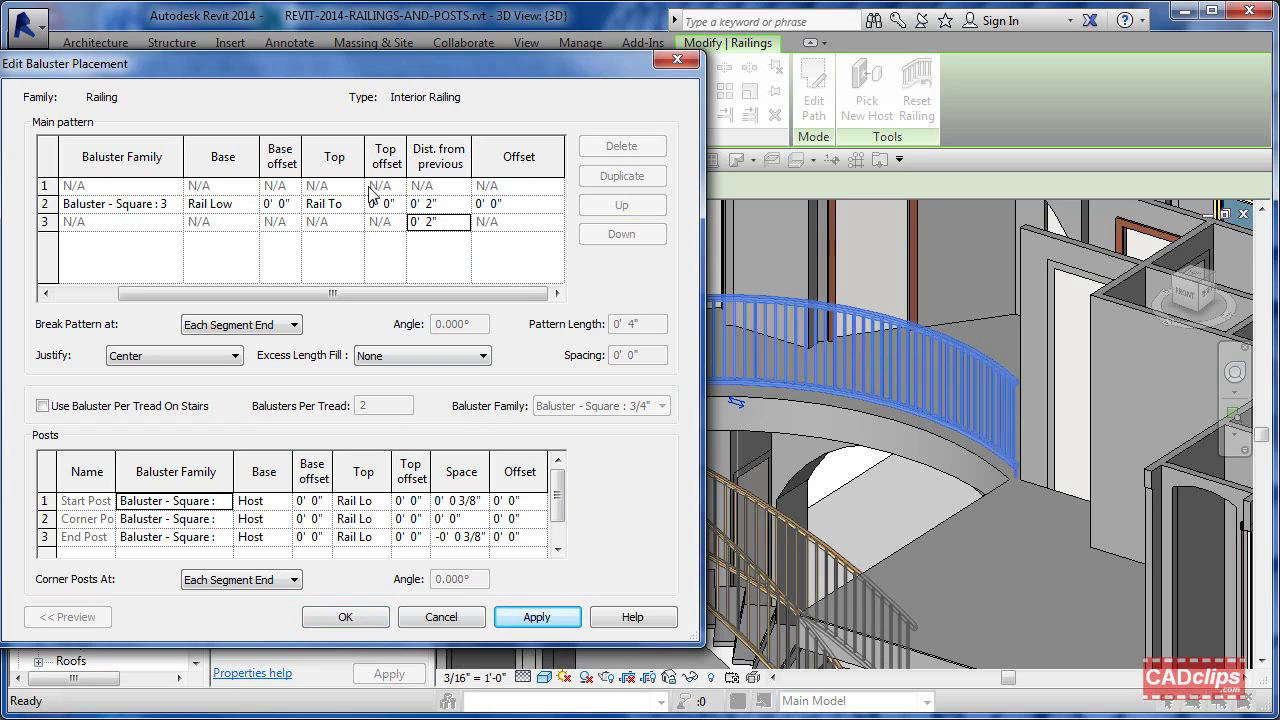
# Review the baluster distance values and check the railing in 3D behind the dialog.
pyautogui.click(452, 204)
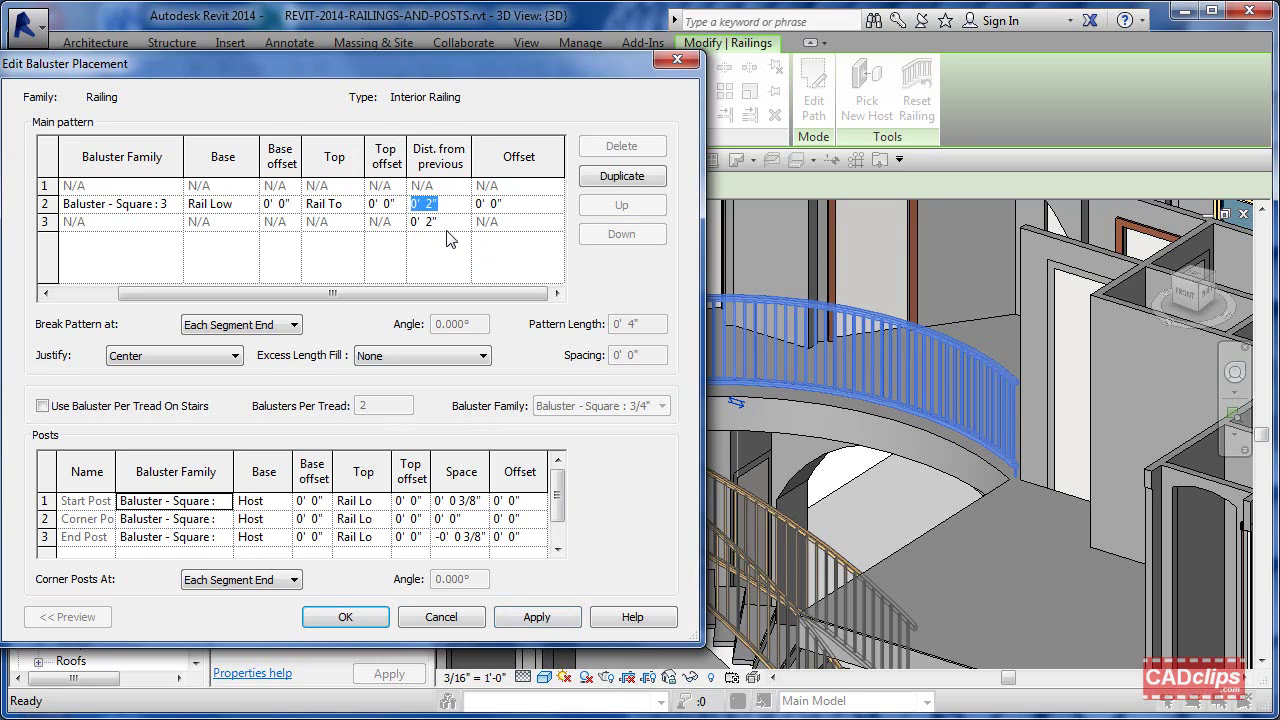
pyautogui.click(448, 223)
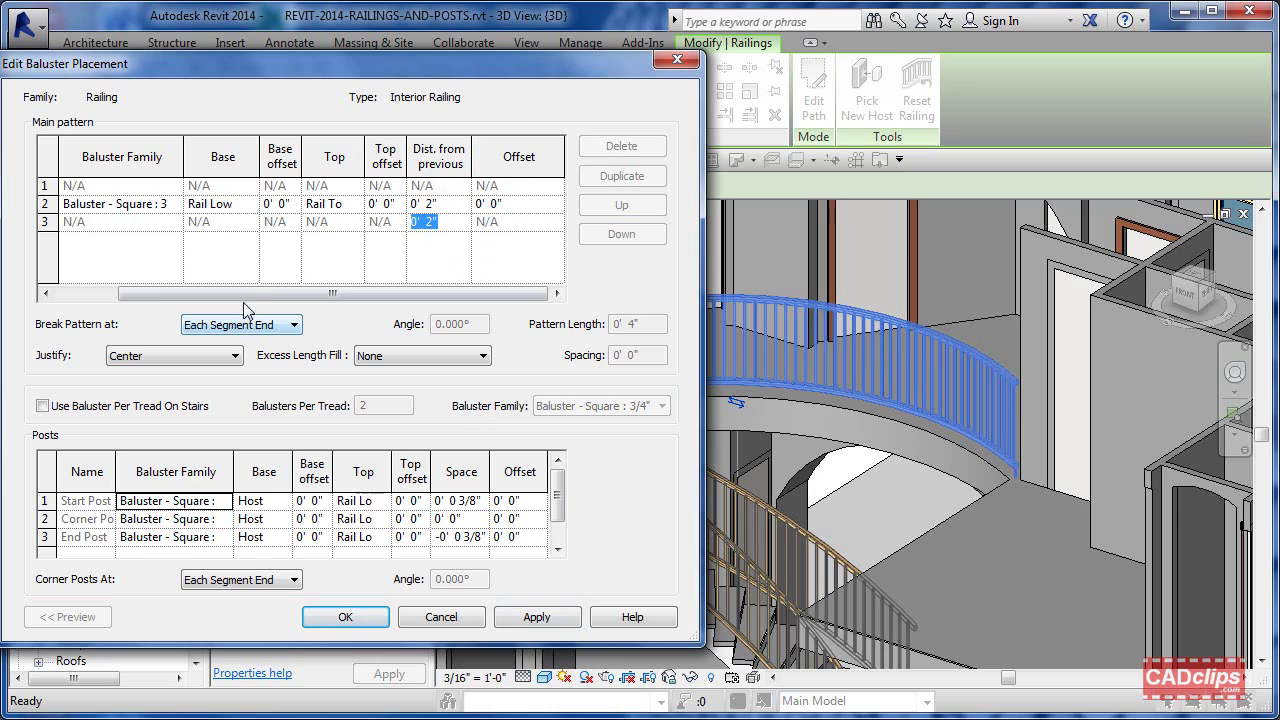
pyautogui.moveTo(245, 292); pyautogui.dragTo(143, 300)
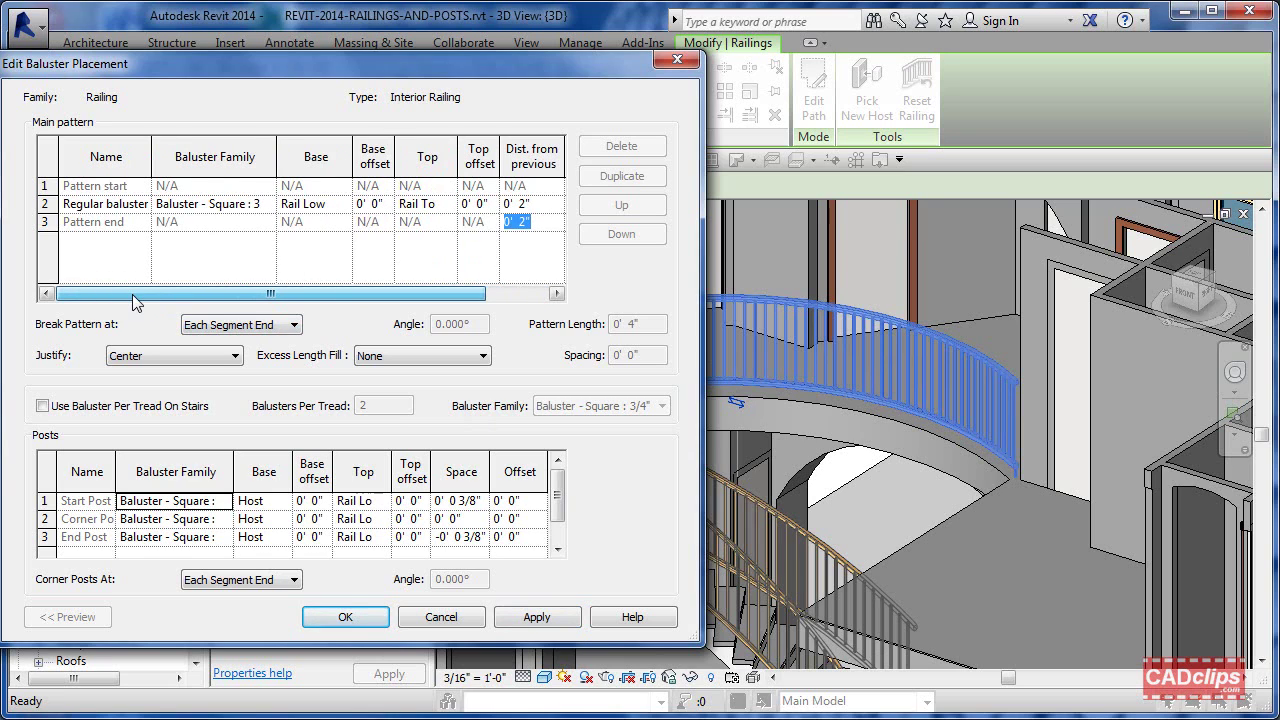
pyautogui.moveTo(132, 294); pyautogui.dragTo(239, 295)
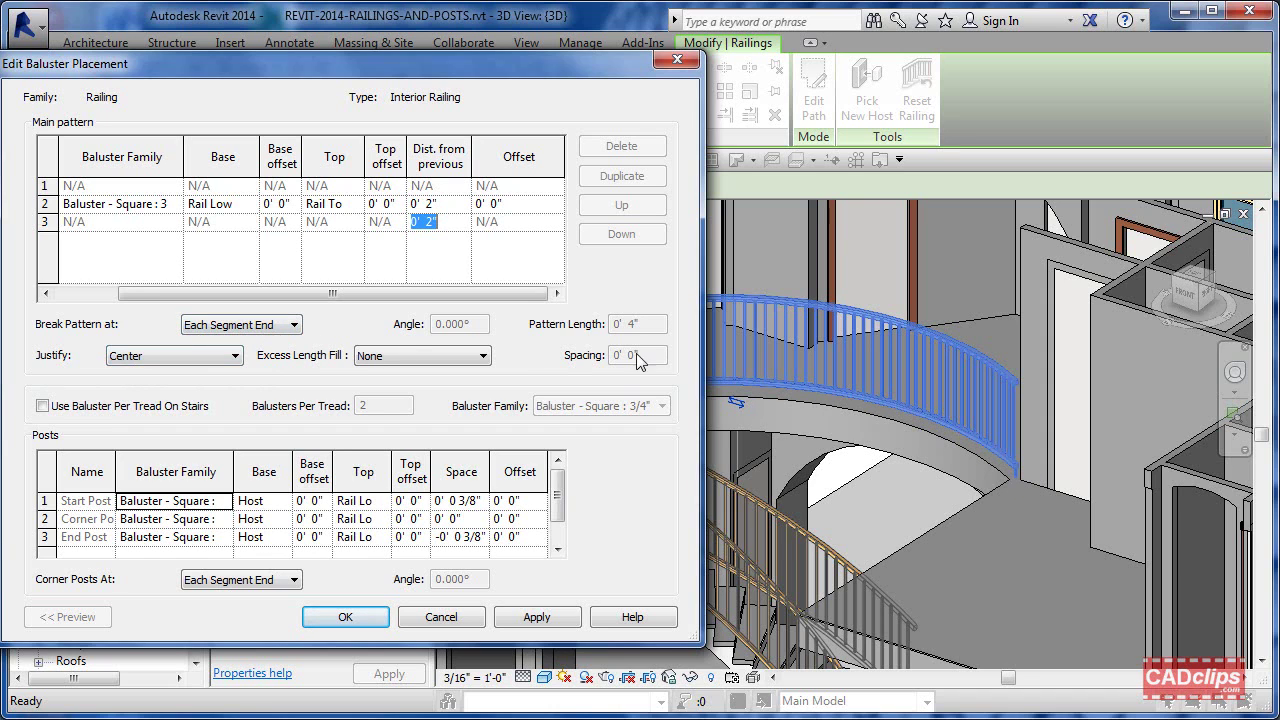
pyautogui.moveTo(557, 63); pyautogui.dragTo(171, 136)
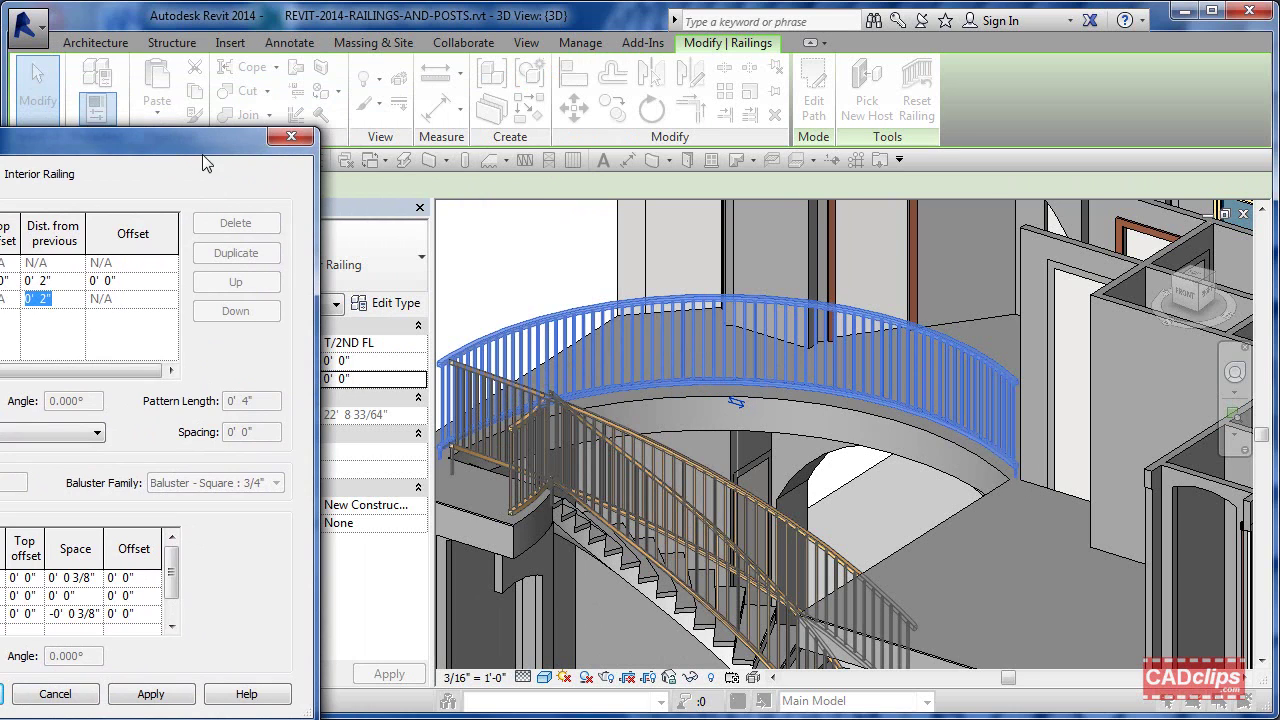
pyautogui.moveTo(195, 141); pyautogui.dragTo(611, 72)
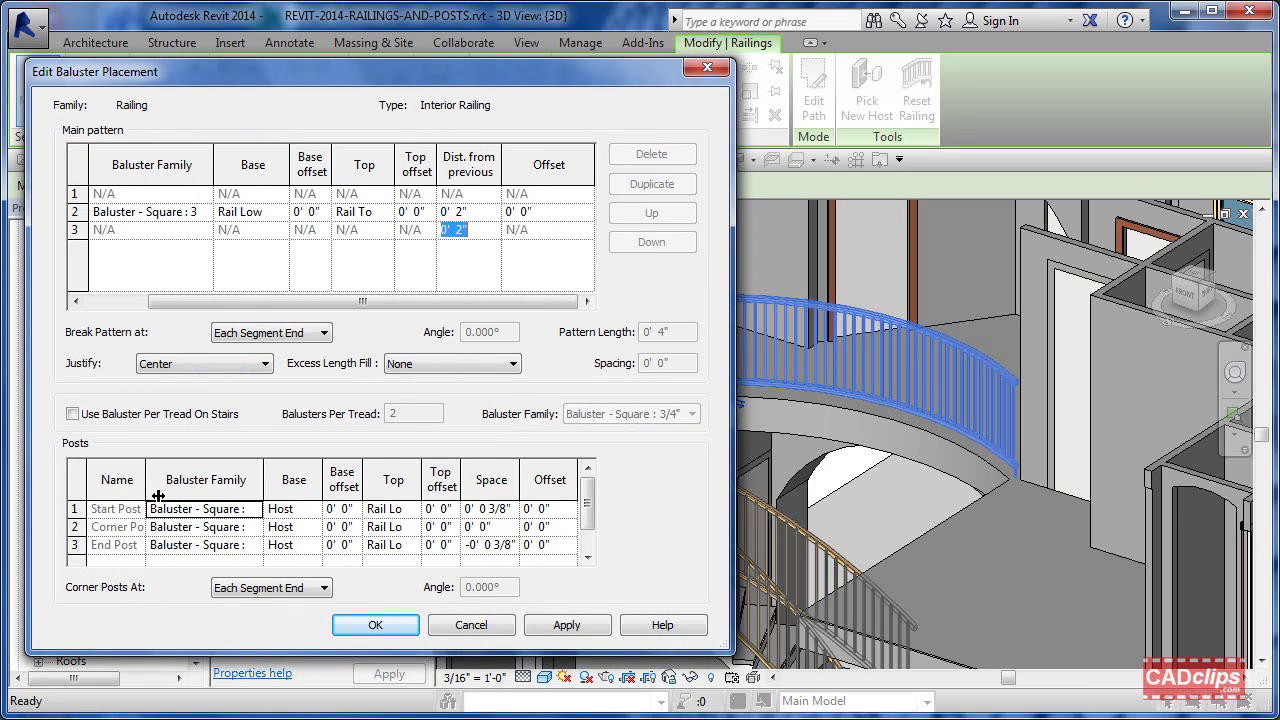
# Set the Start, Corner and End posts to Baluster - Square : 1.5" and apply.
pyautogui.moveTo(158, 496); pyautogui.dragTo(200, 490)
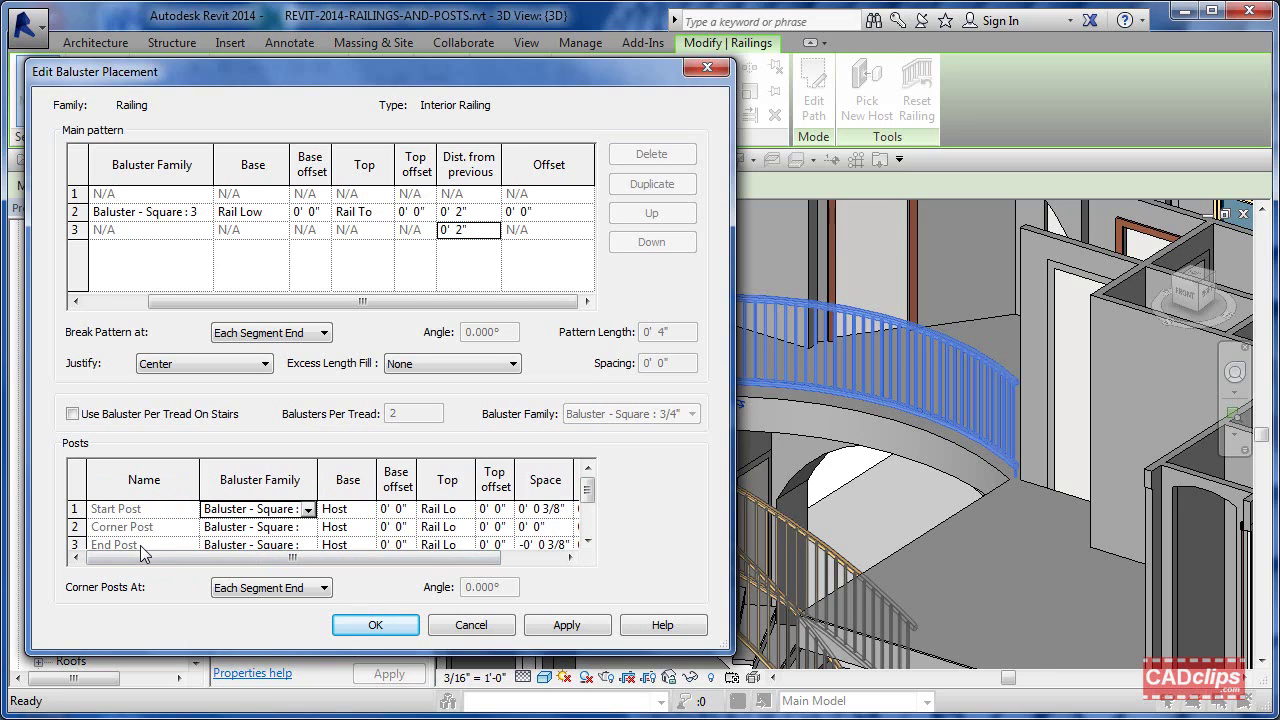
pyautogui.click(567, 626)
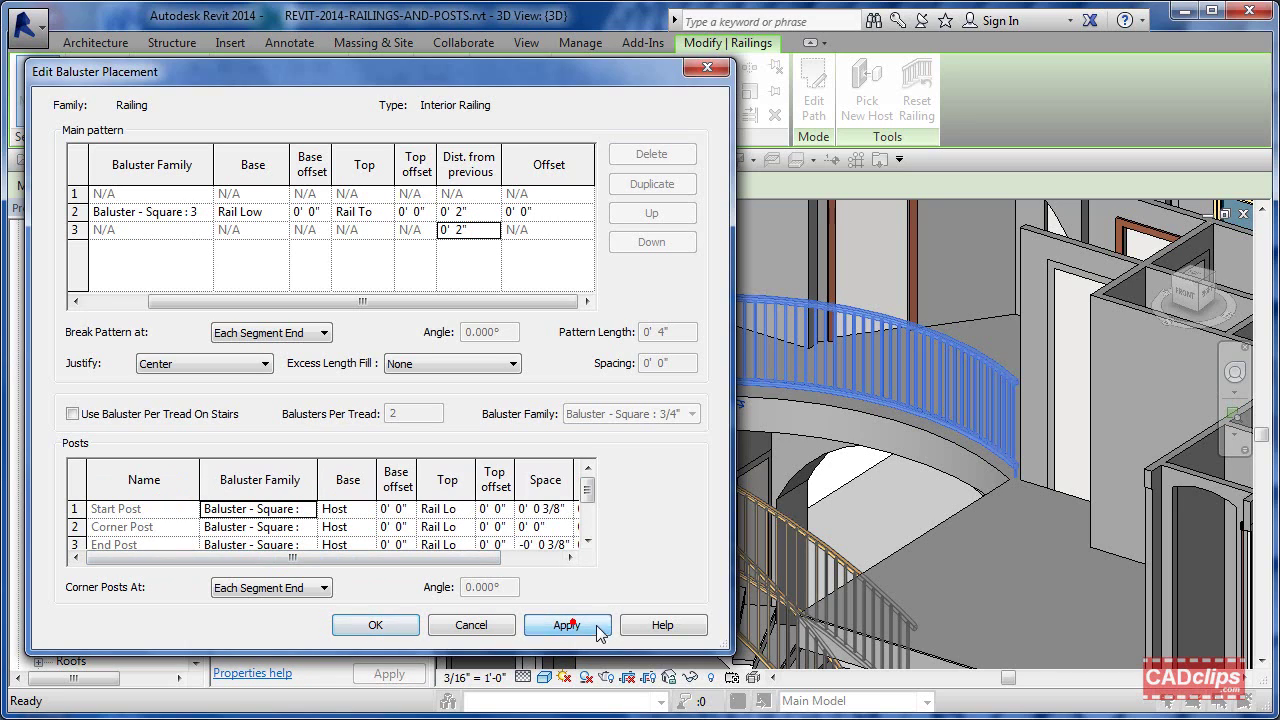
pyautogui.click(307, 508)
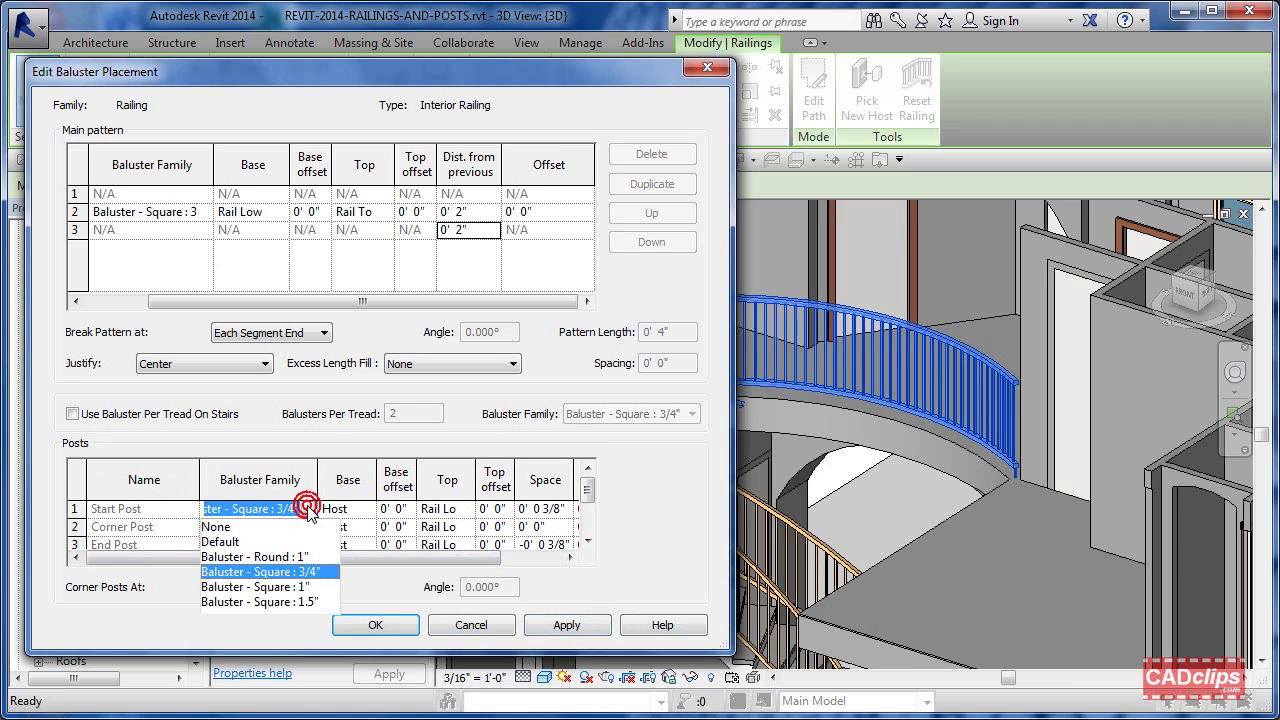
pyautogui.click(305, 602)
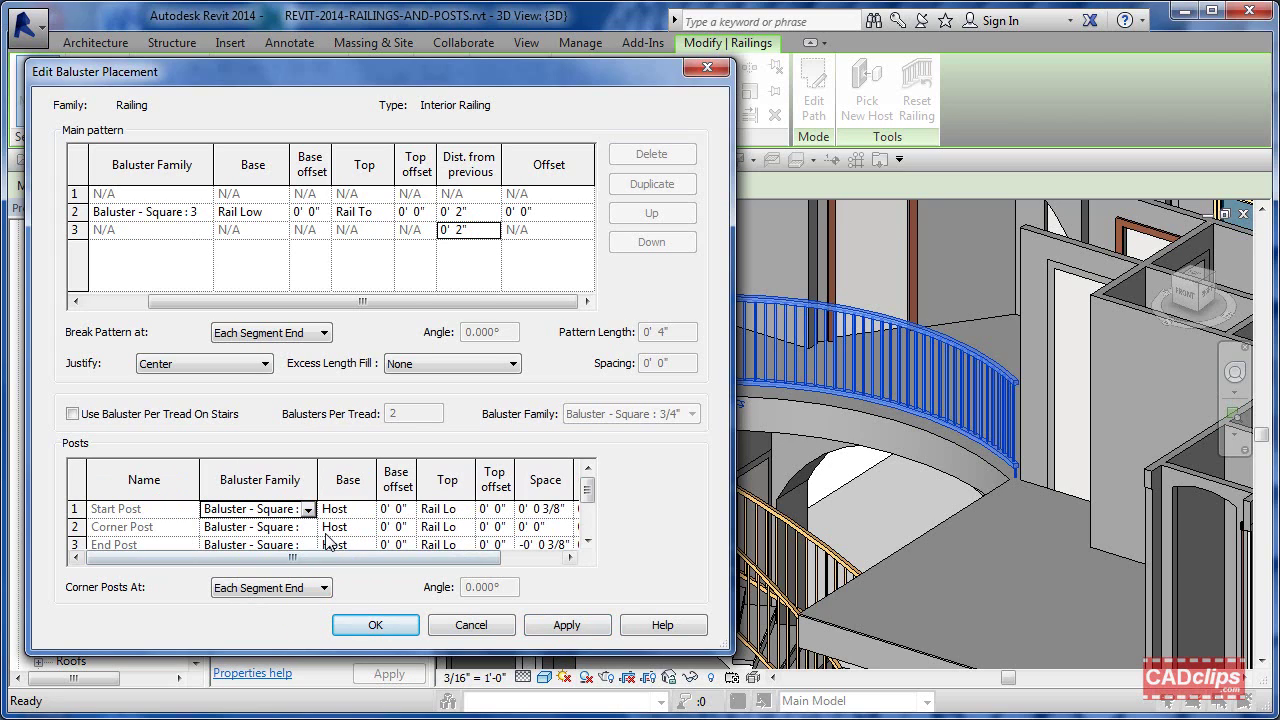
pyautogui.click(310, 527)
pyautogui.click(305, 604)
pyautogui.click(310, 545)
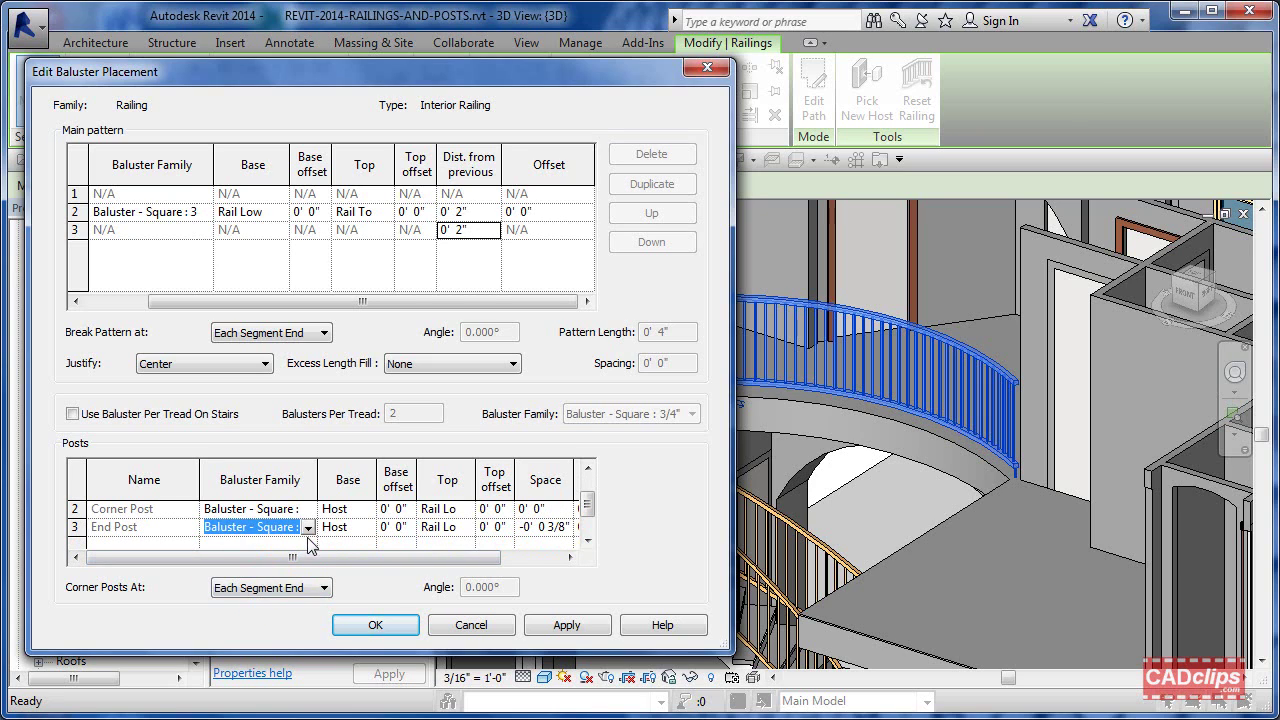
pyautogui.click(308, 529)
pyautogui.click(297, 620)
pyautogui.click(567, 625)
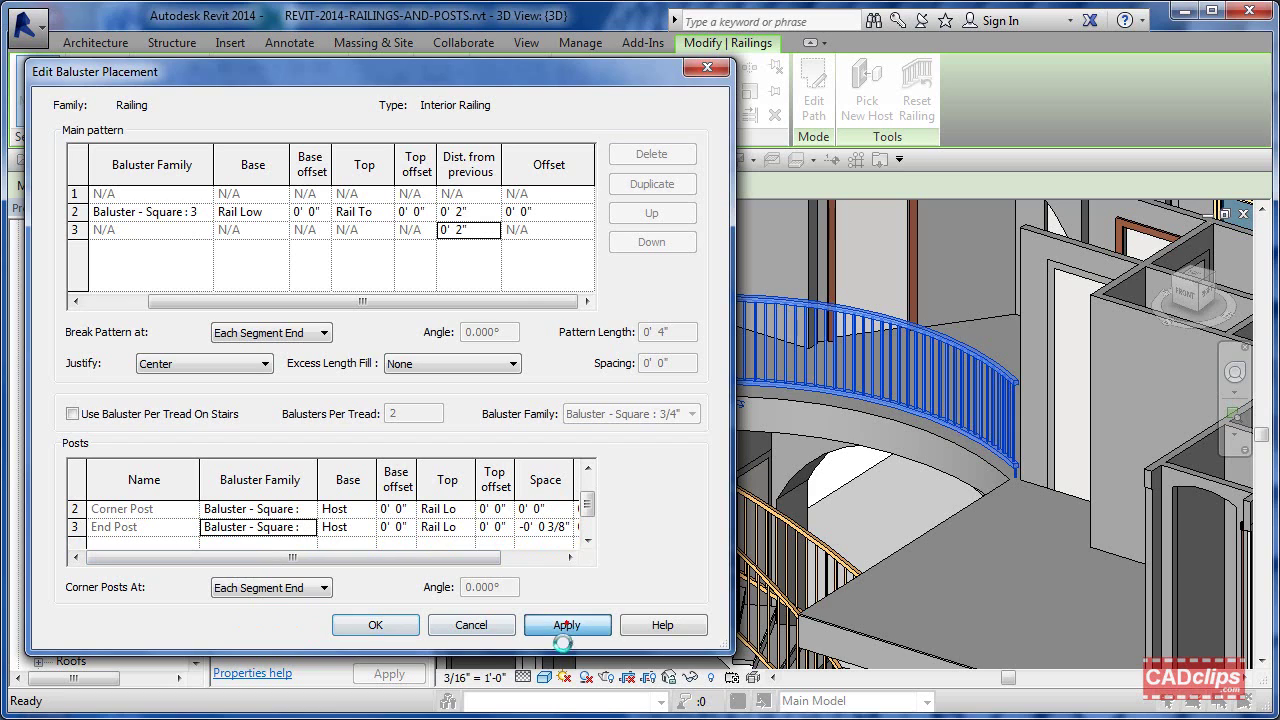
# Accept both railing dialogs, then orbit and select the curved balcony railing.
pyautogui.click(386, 623)
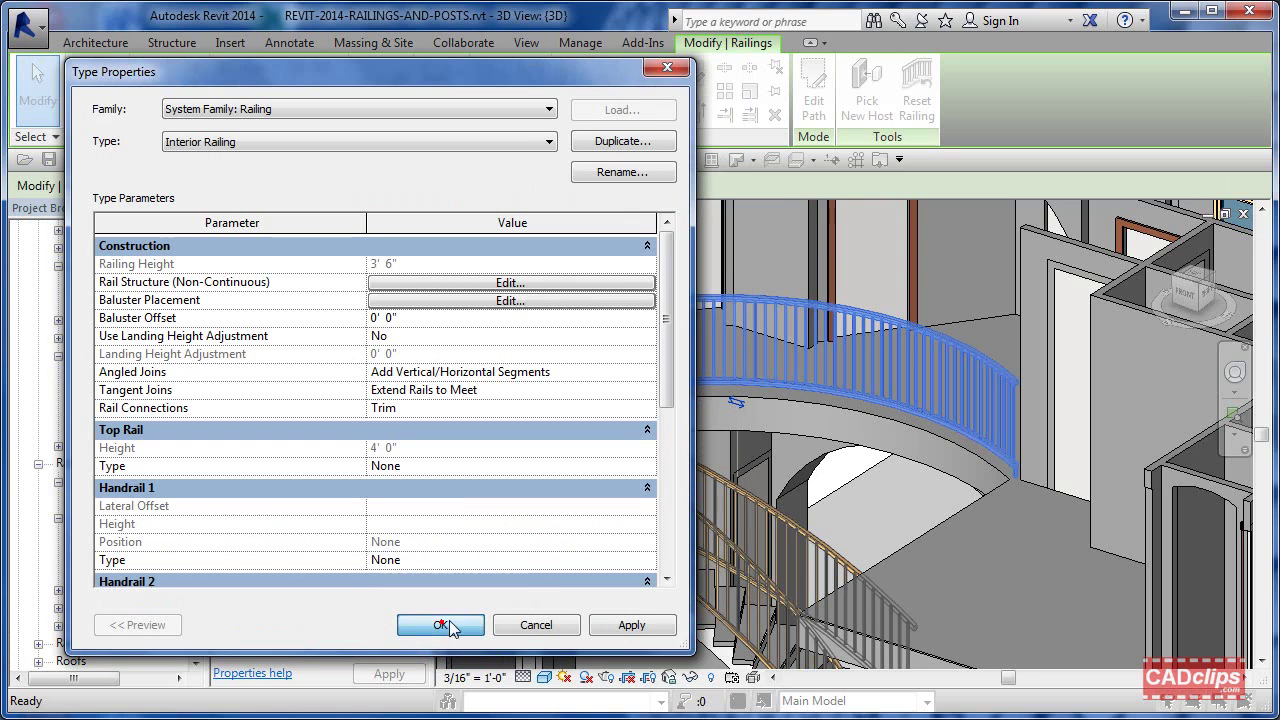
pyautogui.click(441, 625)
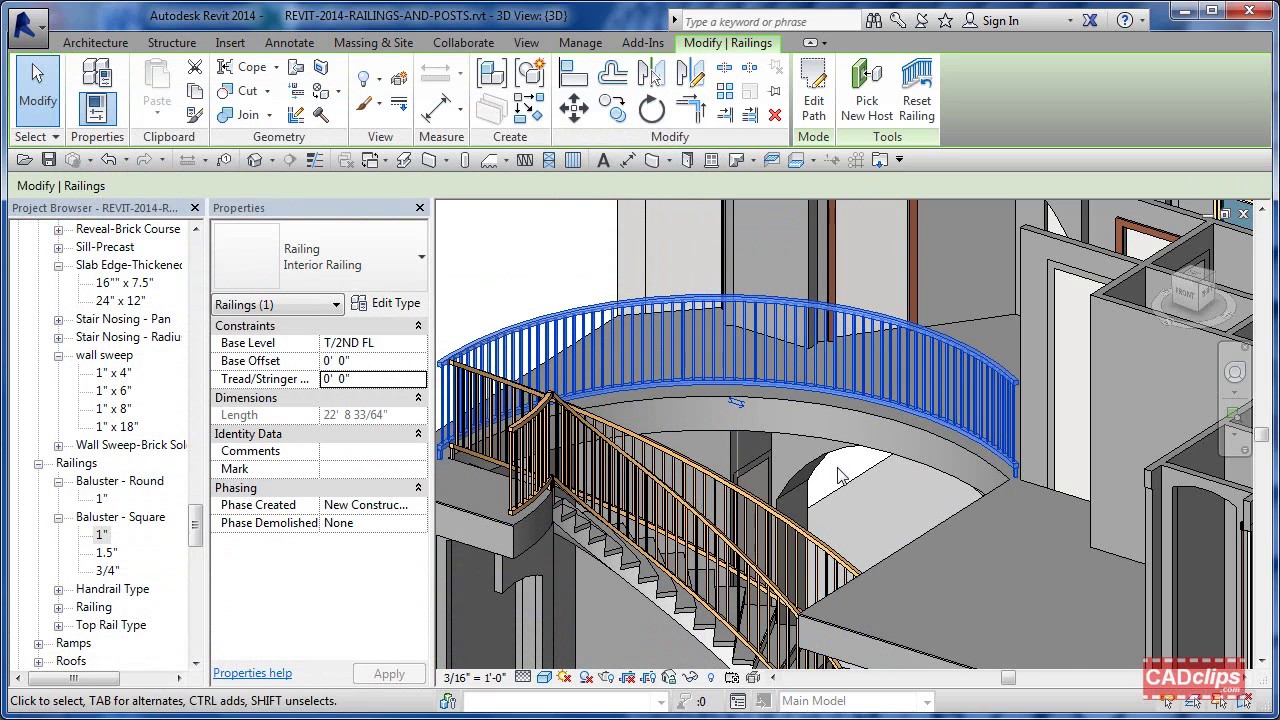
pyautogui.press('Escape')
pyautogui.keyDown('shift'); pyautogui.moveTo(845, 472); pyautogui.dragTo(796, 486, button='middle'); pyautogui.keyUp('shift')
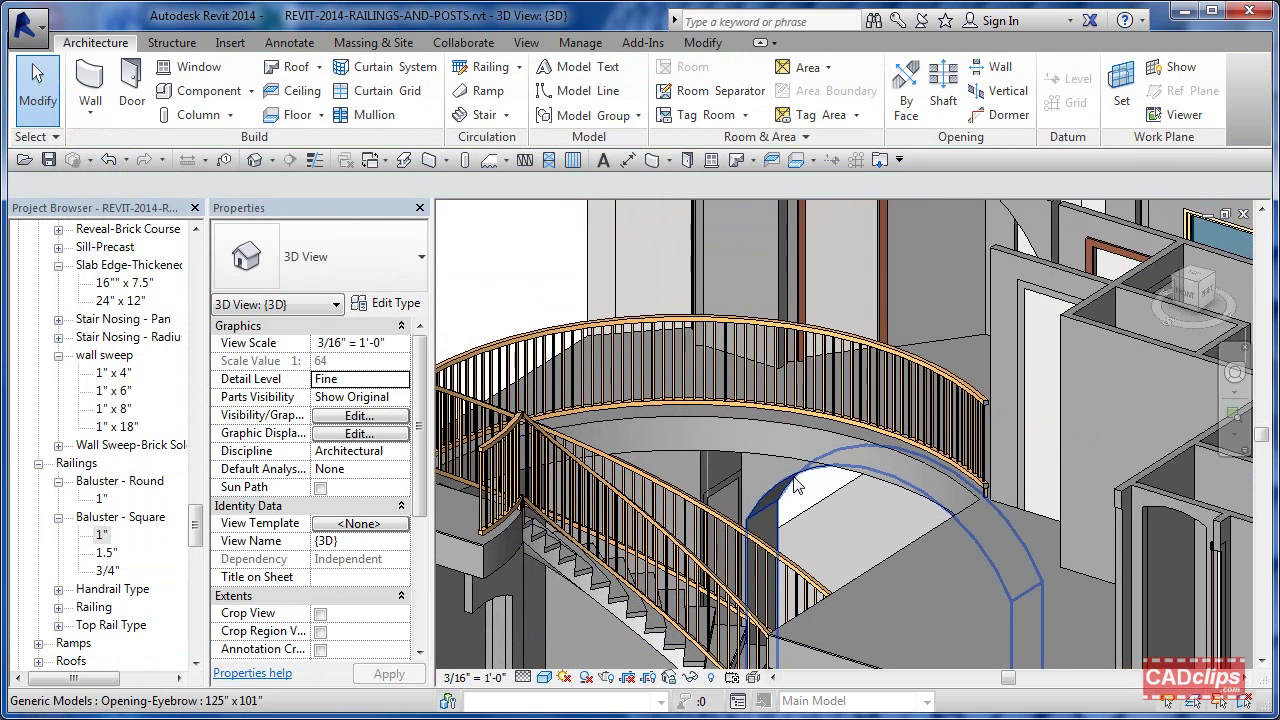
pyautogui.click(985, 416)
pyautogui.keyDown('shift'); pyautogui.moveTo(887, 468); pyautogui.dragTo(947, 418, button='middle'); pyautogui.keyUp('shift')
pyautogui.scroll(2, 947, 416)
pyautogui.scroll(5, 941, 387)
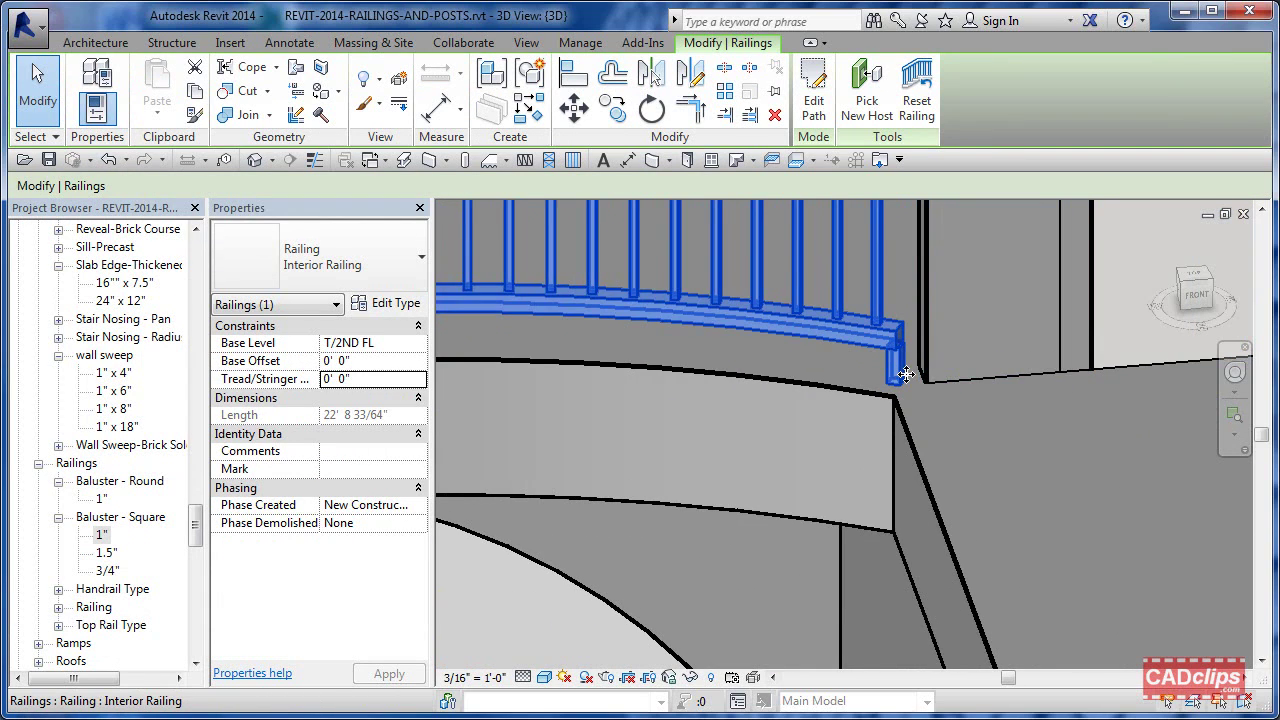
pyautogui.scroll(-3, 905, 375)
pyautogui.keyDown('shift'); pyautogui.moveTo(880, 405); pyautogui.dragTo(1118, 479, button='middle'); pyautogui.keyUp('shift')
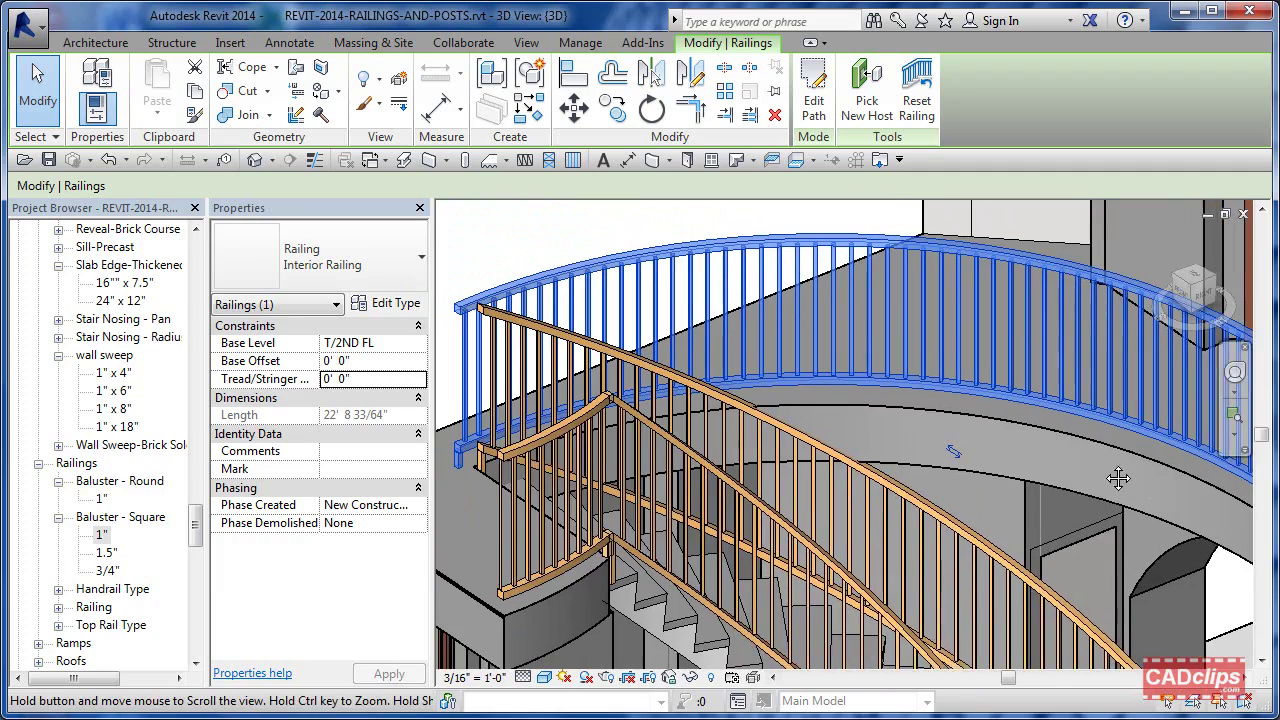
pyautogui.scroll(4, 472, 474)
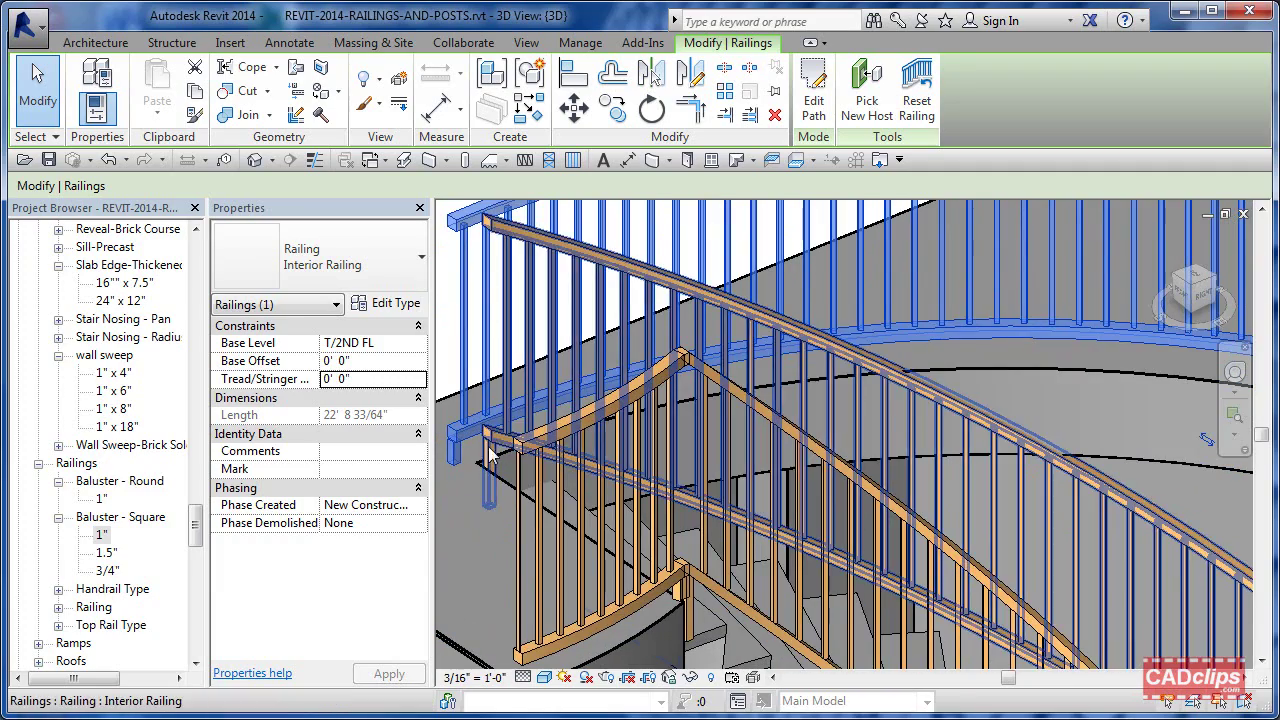
pyautogui.click(490, 450)
pyautogui.keyDown('shift'); pyautogui.moveTo(490, 450); pyautogui.dragTo(697, 245, button='middle'); pyautogui.keyUp('shift')
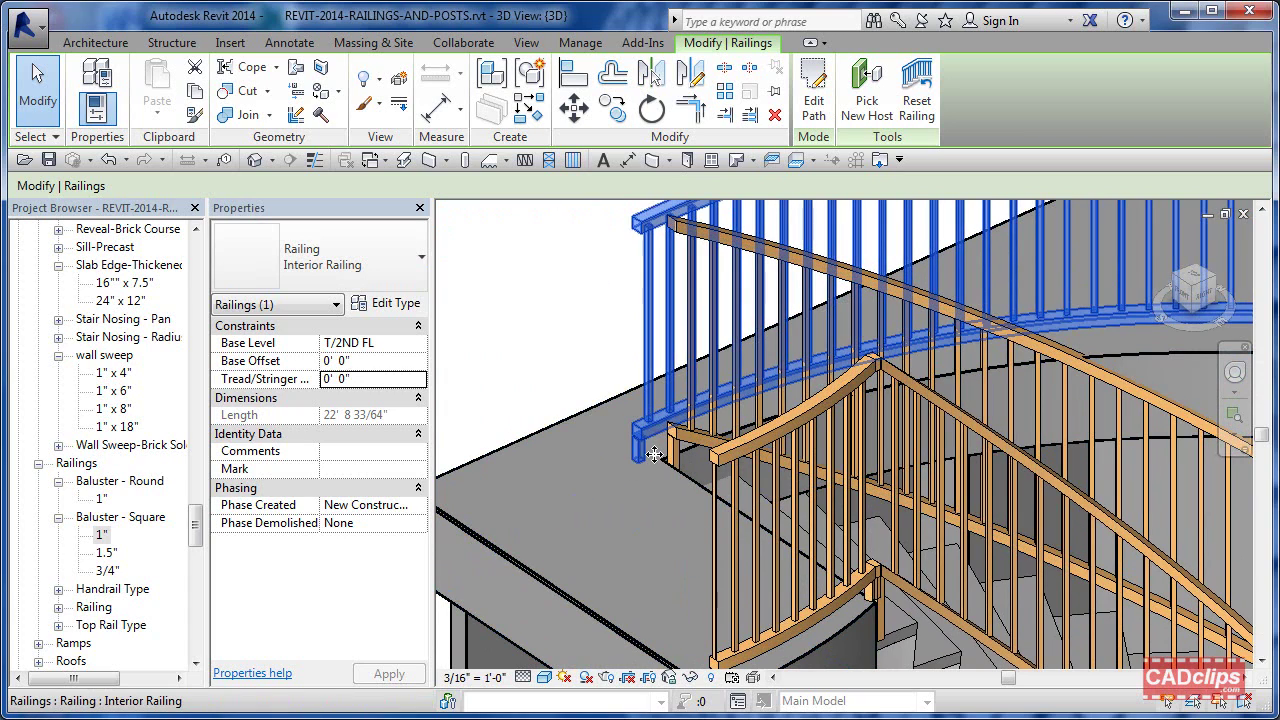
pyautogui.scroll(-2, 651, 457)
pyautogui.moveTo(644, 450); pyautogui.dragTo(941, 496, button='middle')
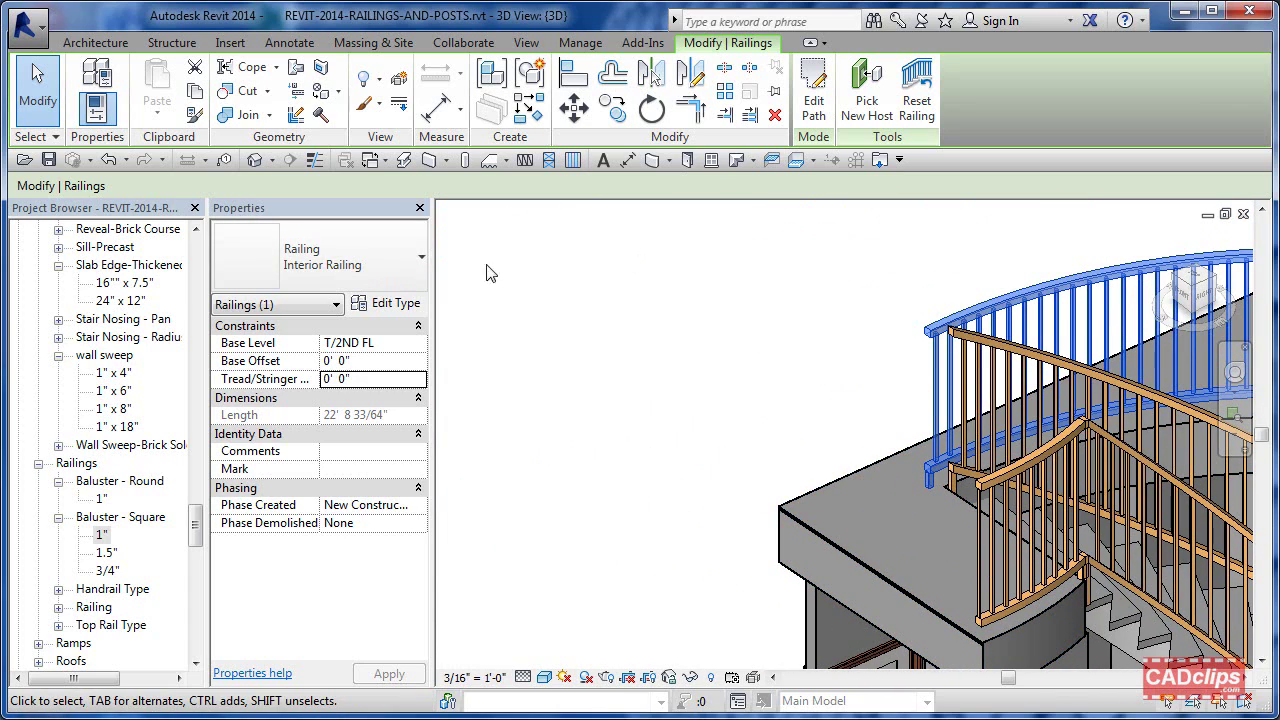
pyautogui.click(388, 303)
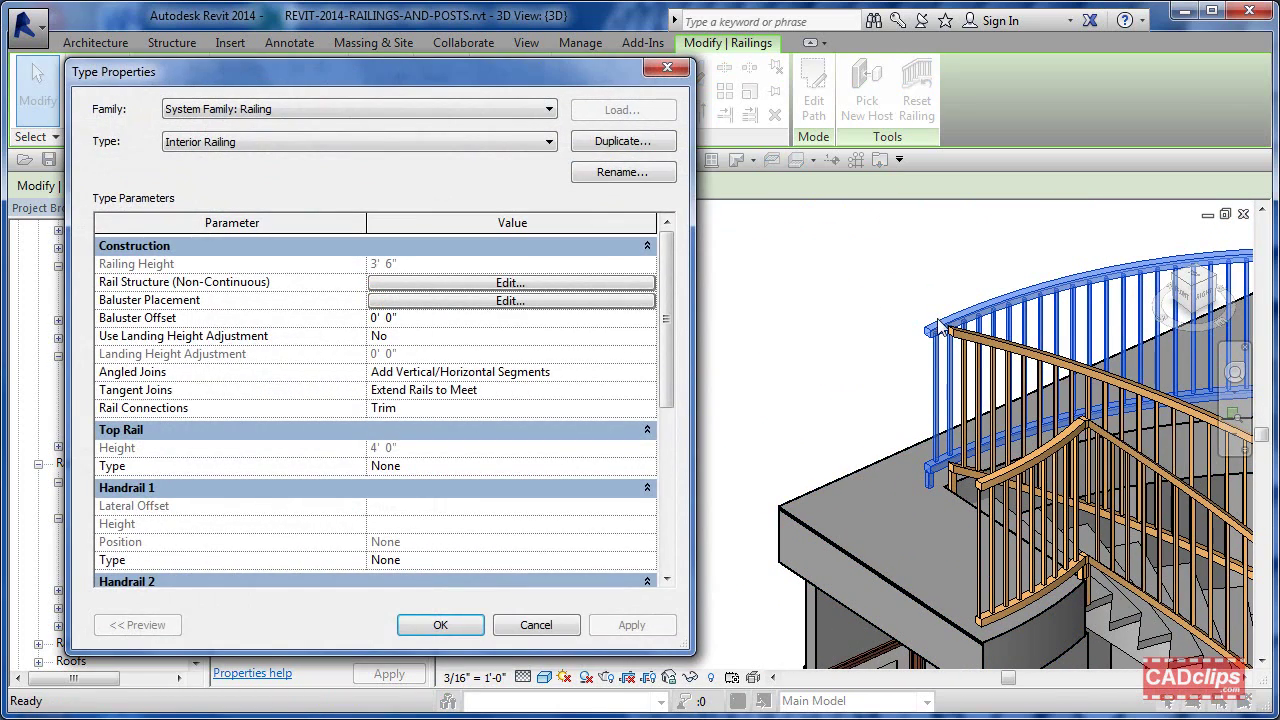
# Set the Start, Corner and End posts' Top to Rail Top and apply.
pyautogui.click(540, 301)
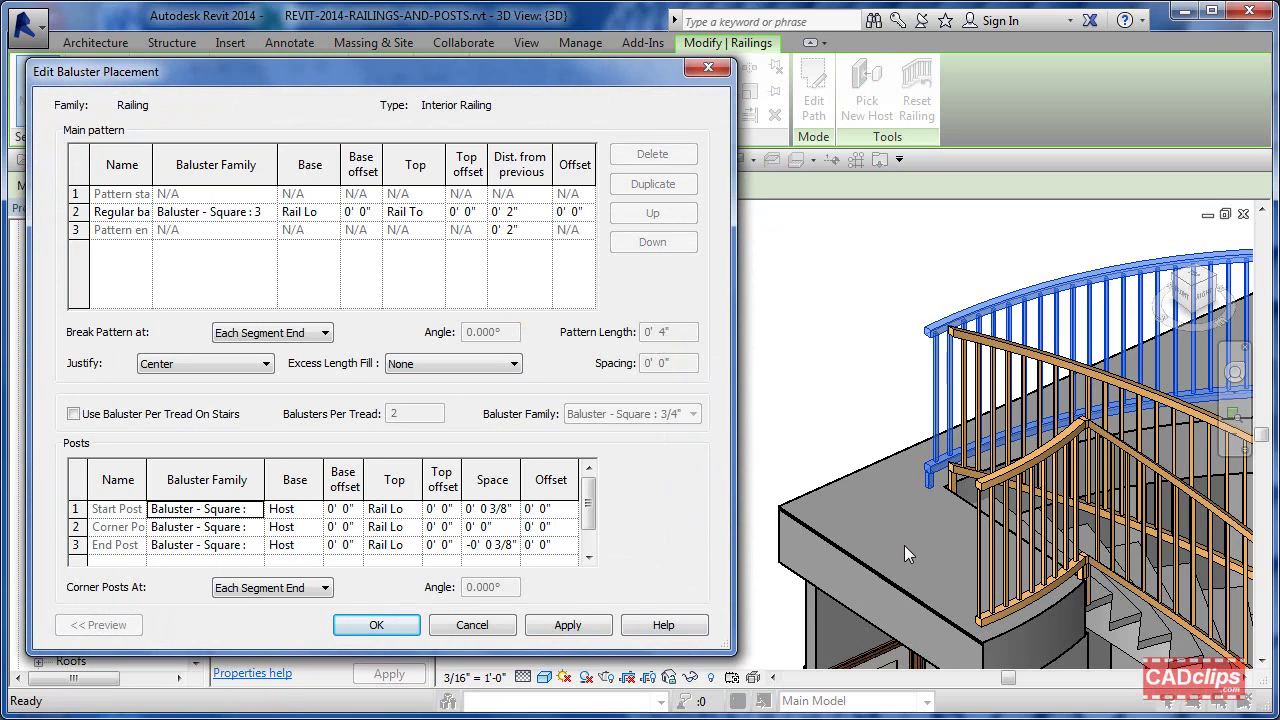
pyautogui.click(417, 511)
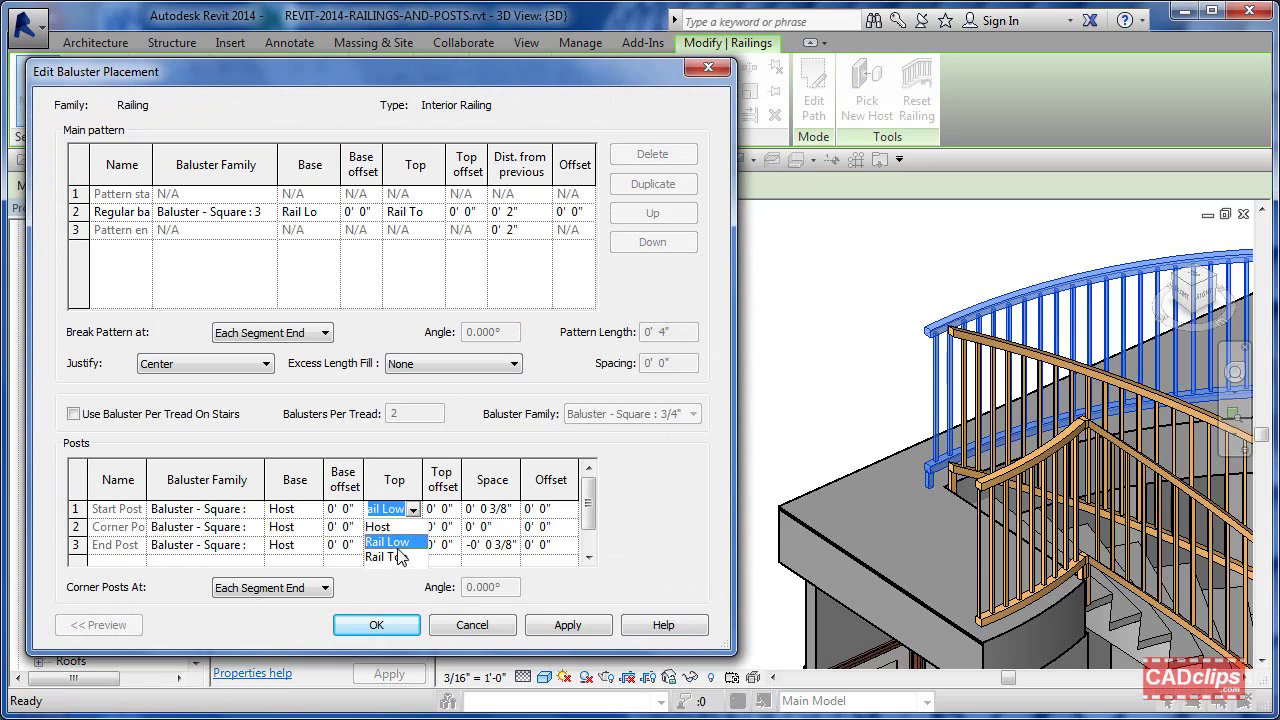
pyautogui.click(396, 557)
pyautogui.click(414, 527)
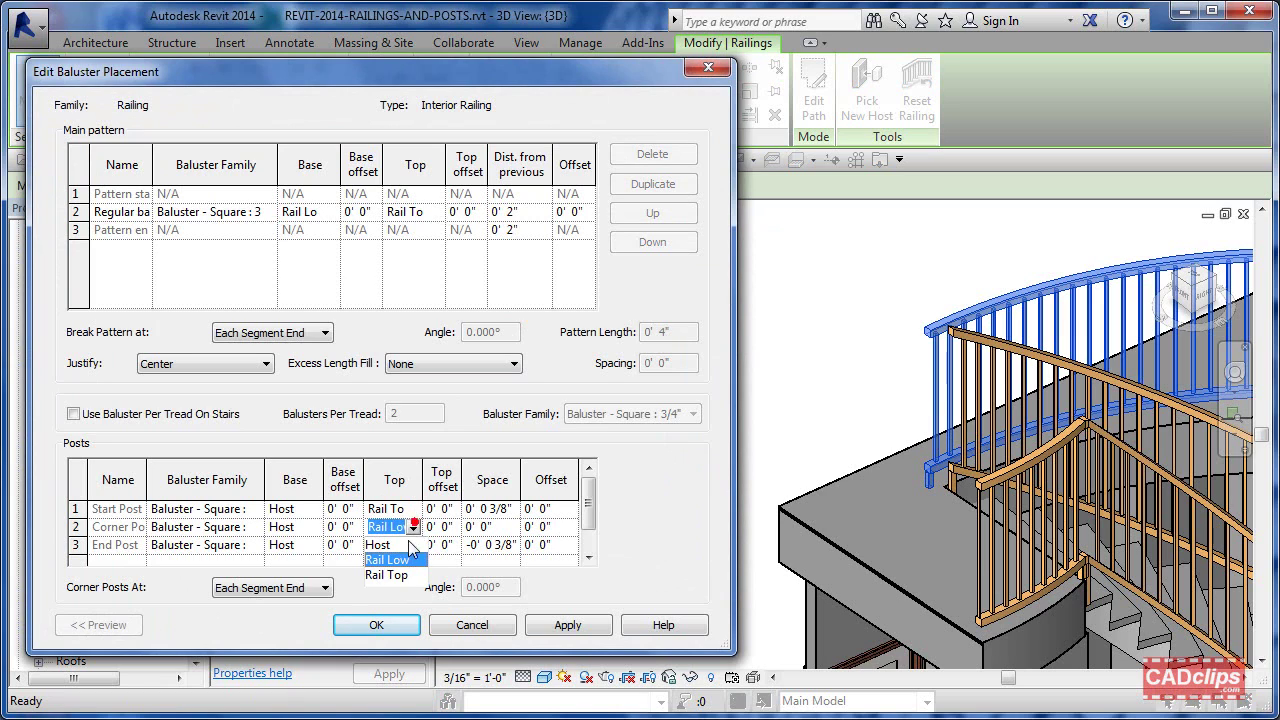
pyautogui.click(389, 575)
pyautogui.click(415, 546)
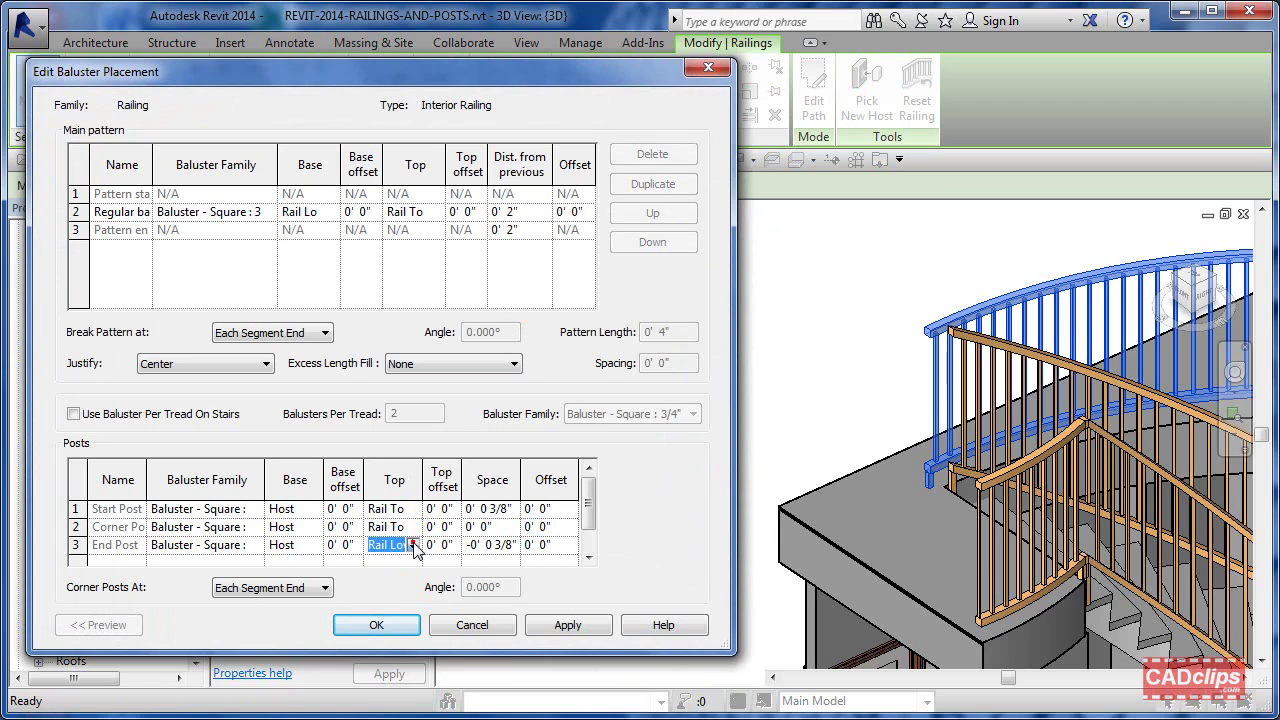
pyautogui.click(413, 545)
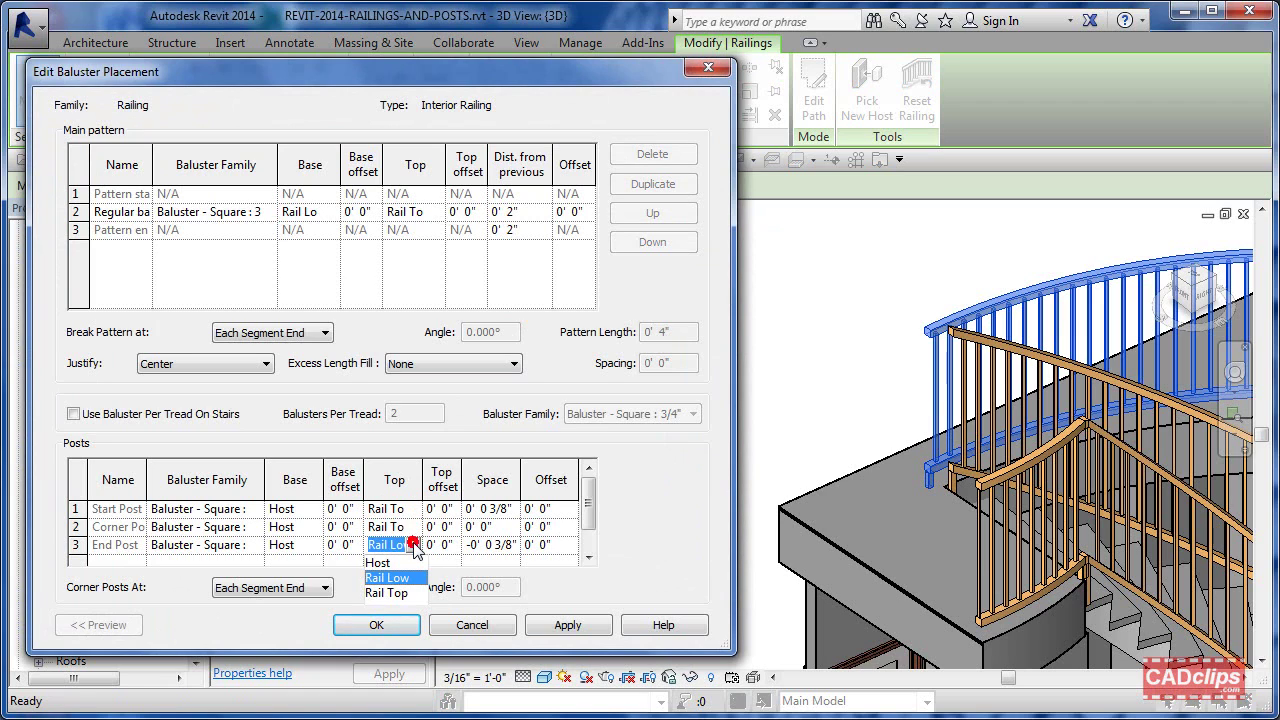
pyautogui.click(388, 593)
pyautogui.click(567, 625)
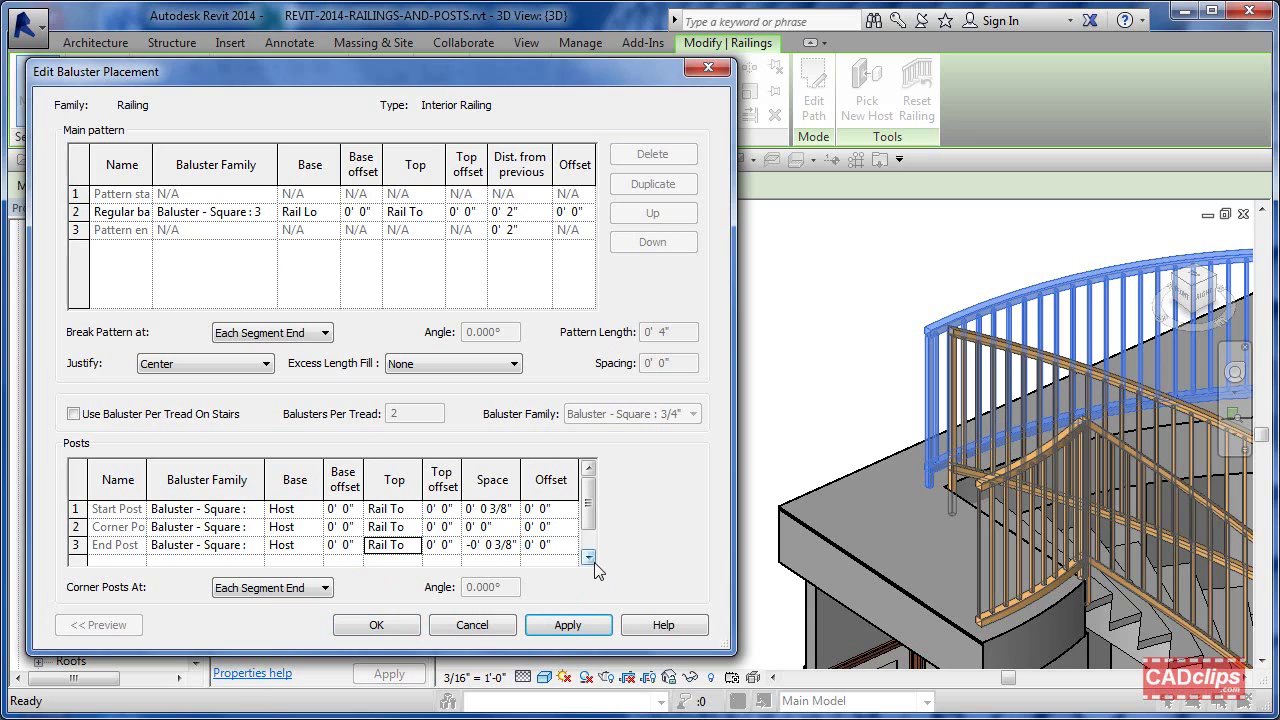
# Keep the Start Post baluster unchanged, accept both dialogs and pan to the updated railing.
pyautogui.click(258, 513)
pyautogui.click(255, 510)
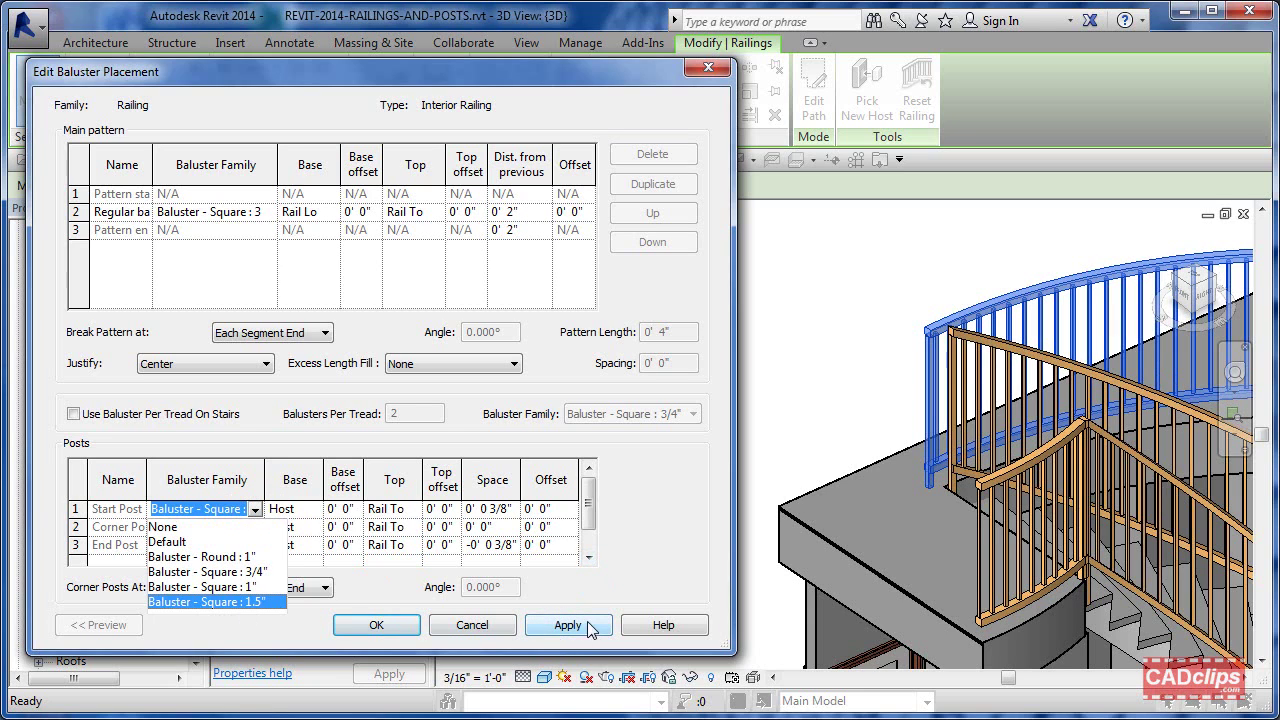
pyautogui.click(394, 624)
pyautogui.click(394, 624)
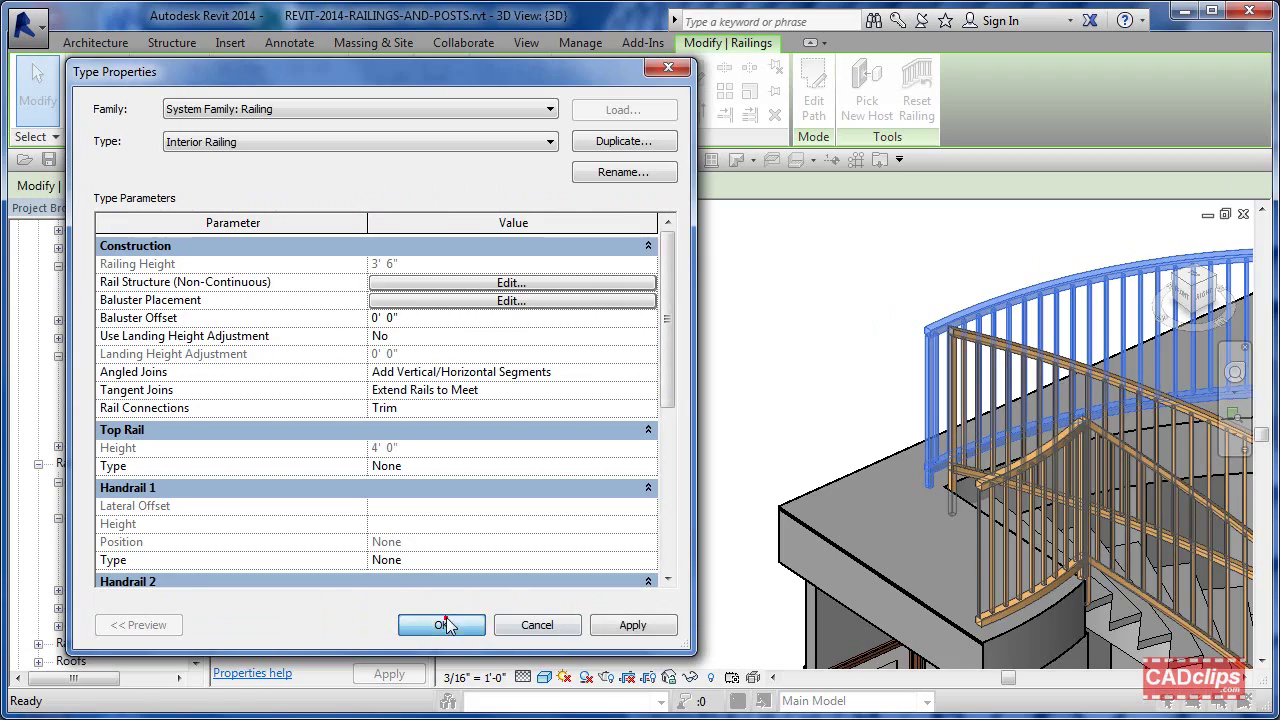
pyautogui.click(446, 624)
pyautogui.click(749, 406)
pyautogui.moveTo(749, 403); pyautogui.dragTo(640, 405, button='middle')
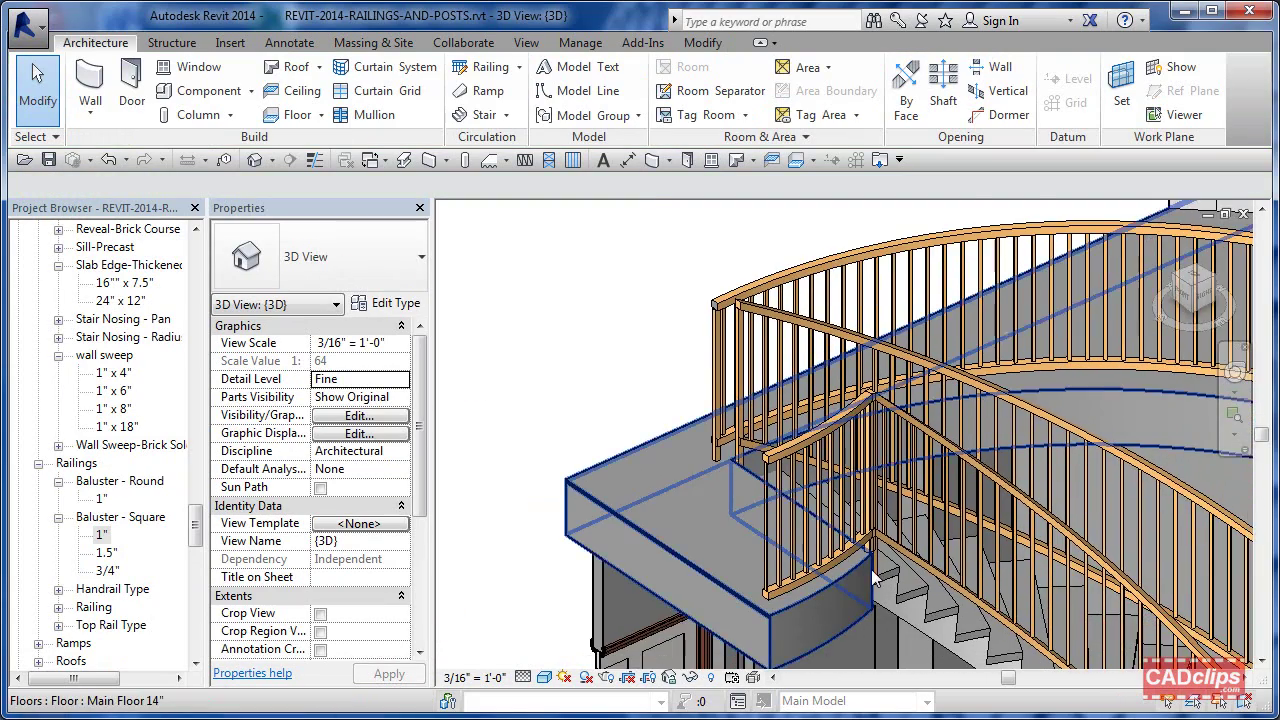
# Zoom and orbit around the curved interior railing to inspect its posts, then deselect it.
pyautogui.scroll(4, 862, 535)
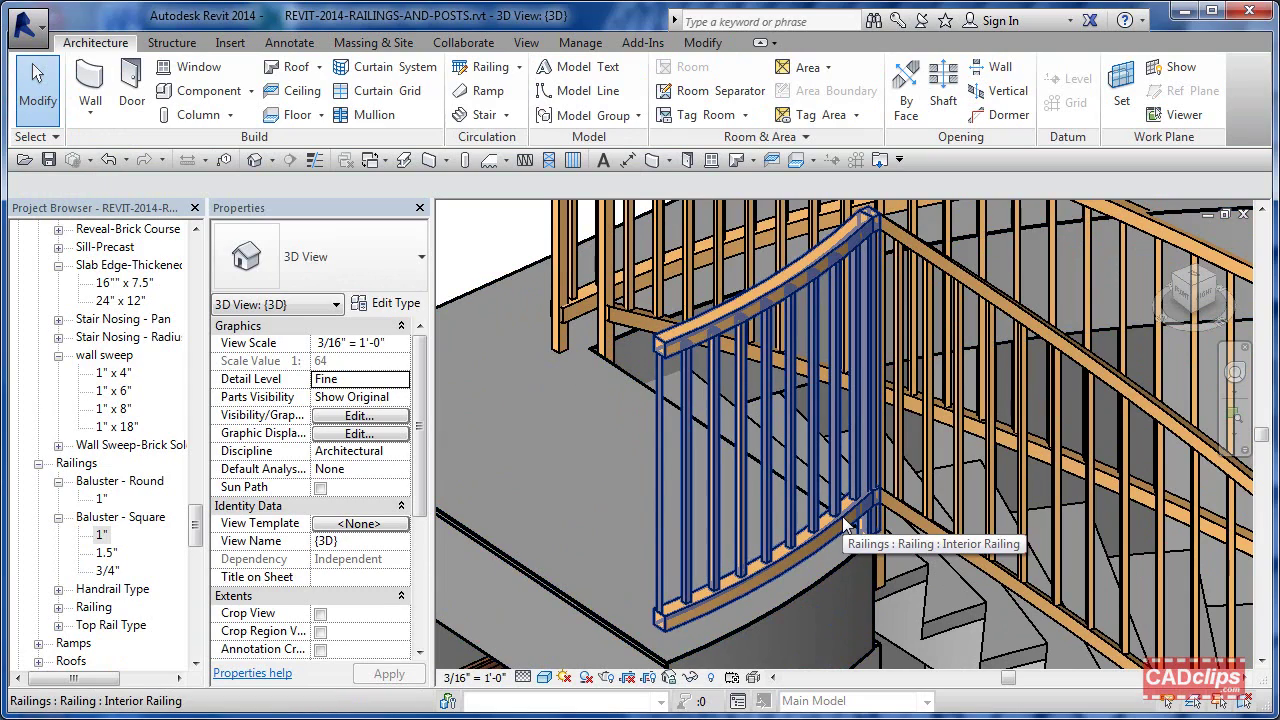
pyautogui.scroll(-4, 843, 523)
pyautogui.scroll(3, 950, 453)
pyautogui.moveTo(950, 453); pyautogui.dragTo(598, 520, button='middle')
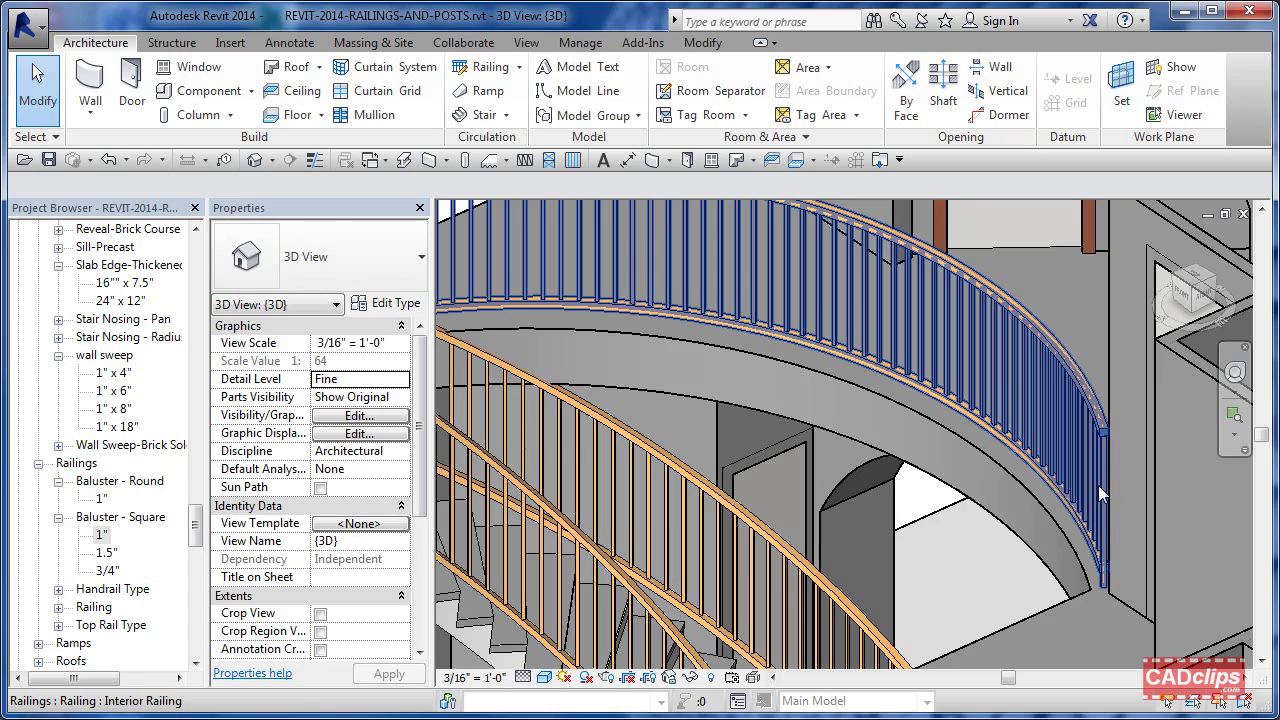
pyautogui.click(1070, 488)
pyautogui.keyDown('shift'); pyautogui.moveTo(1070, 488); pyautogui.dragTo(1095, 461, button='middle'); pyautogui.keyUp('shift')
pyautogui.scroll(-8, 903, 610)
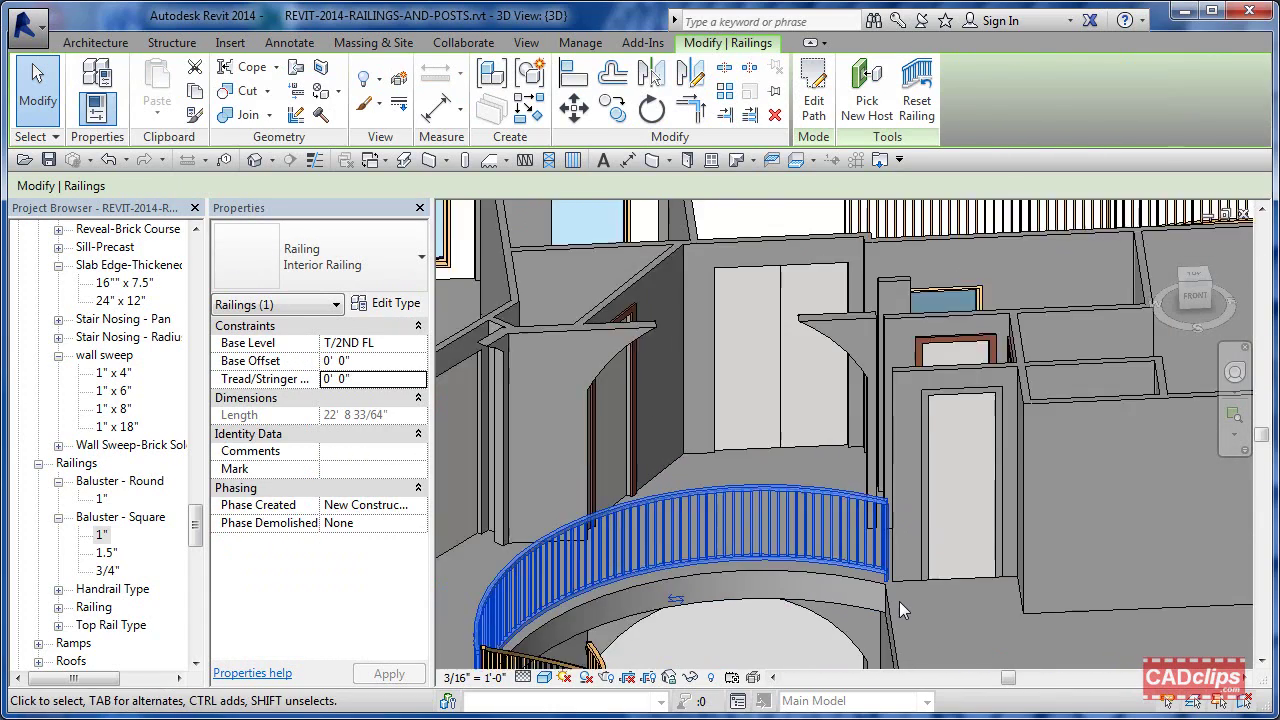
pyautogui.scroll(6, 1150, 418)
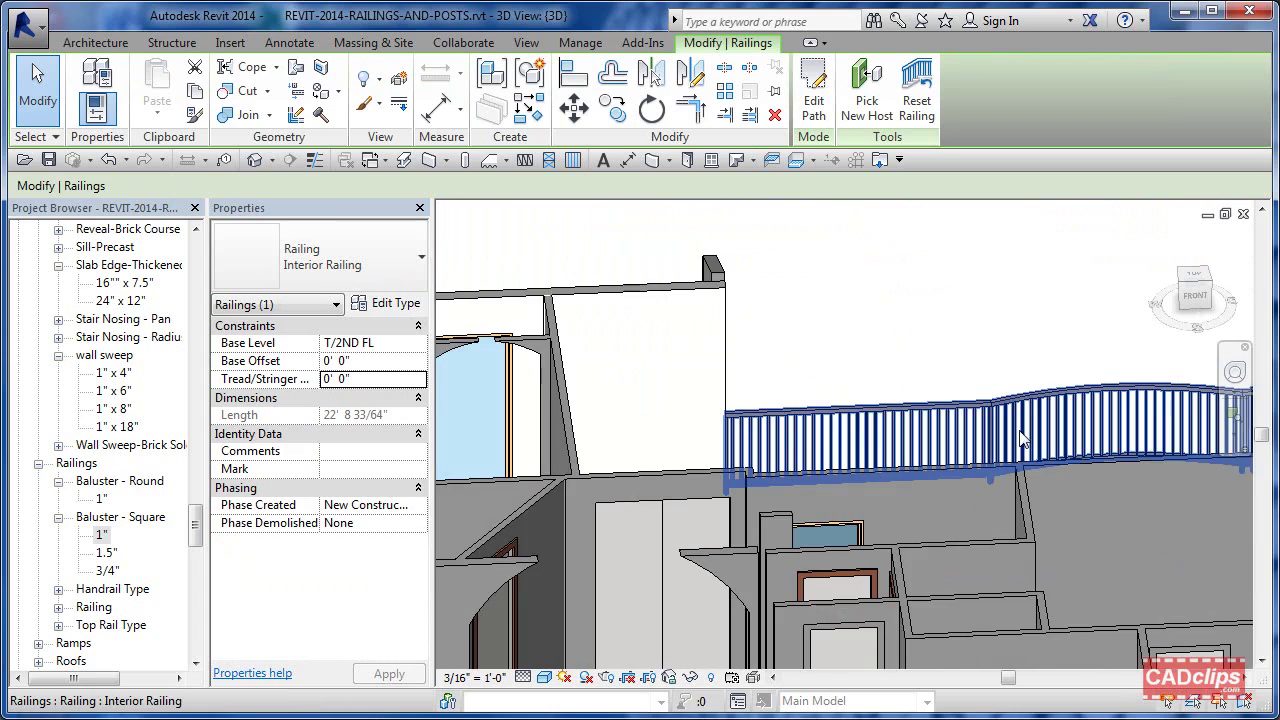
pyautogui.scroll(3, 982, 505)
pyautogui.keyDown('shift'); pyautogui.moveTo(988, 474); pyautogui.dragTo(894, 546, button='middle'); pyautogui.keyUp('shift')
pyautogui.click(1050, 293)
# Orbit toward the sloped upper-floor railing and select it.
pyautogui.moveTo(951, 457); pyautogui.dragTo(677, 443, button='middle')
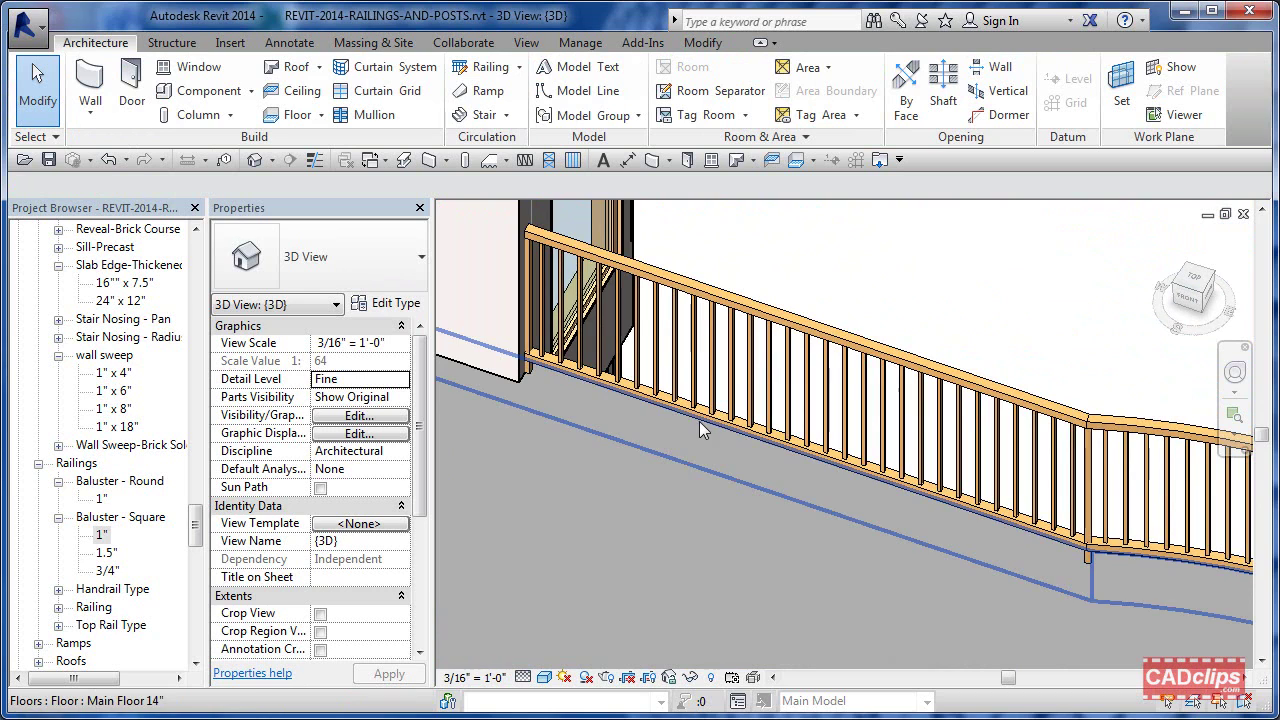
pyautogui.keyDown('shift'); pyautogui.moveTo(987, 545); pyautogui.dragTo(933, 546, button='middle'); pyautogui.keyUp('shift')
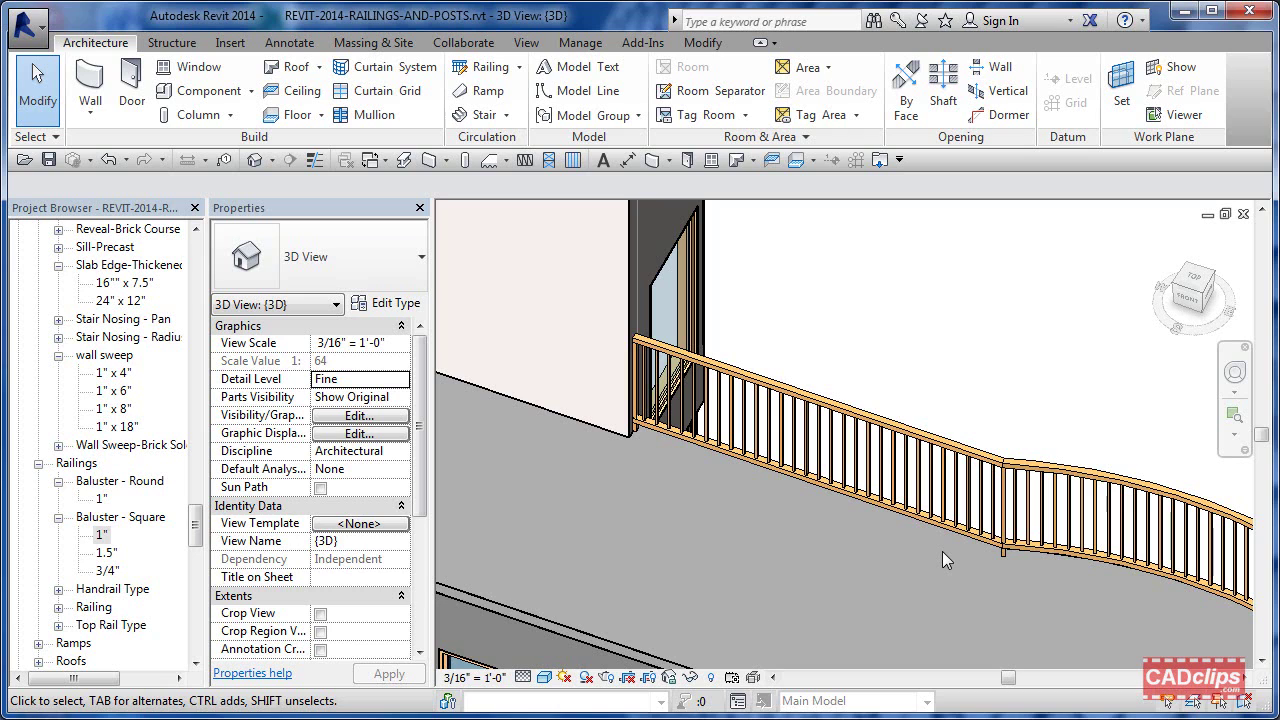
pyautogui.click(908, 427)
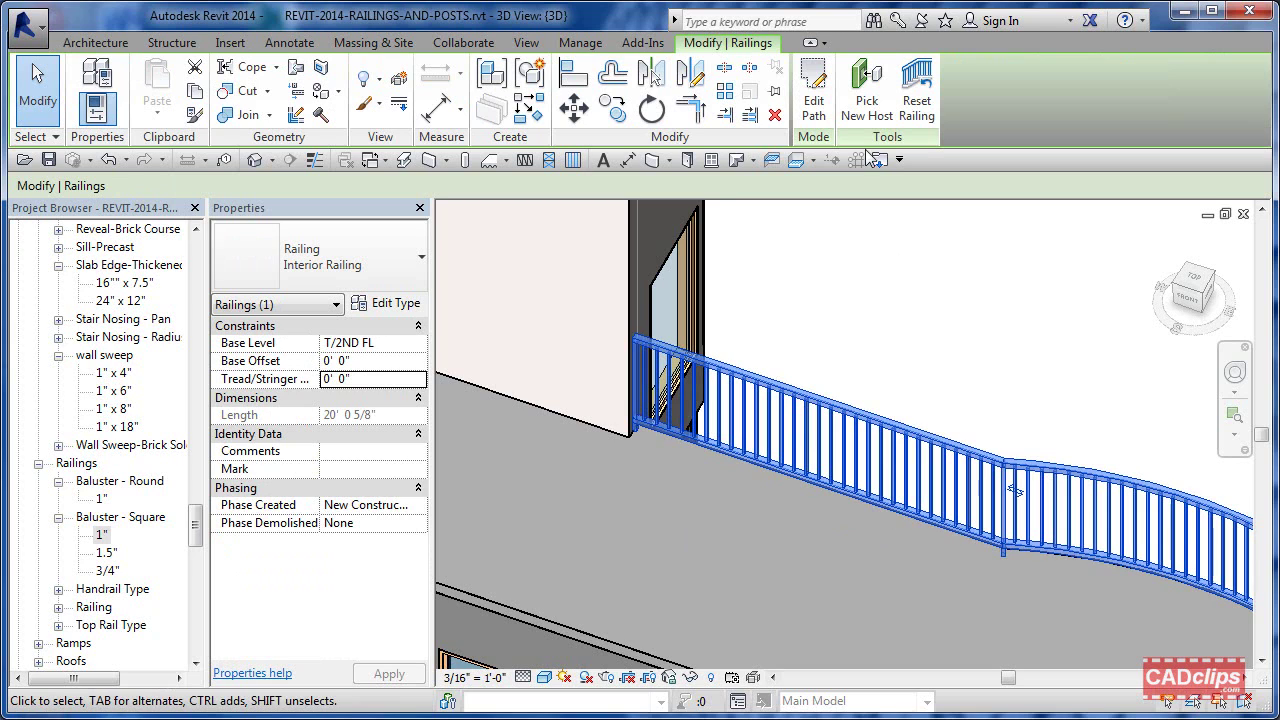
# Edit the railing path and split its sketch line at three points.
pyautogui.click(815, 116)
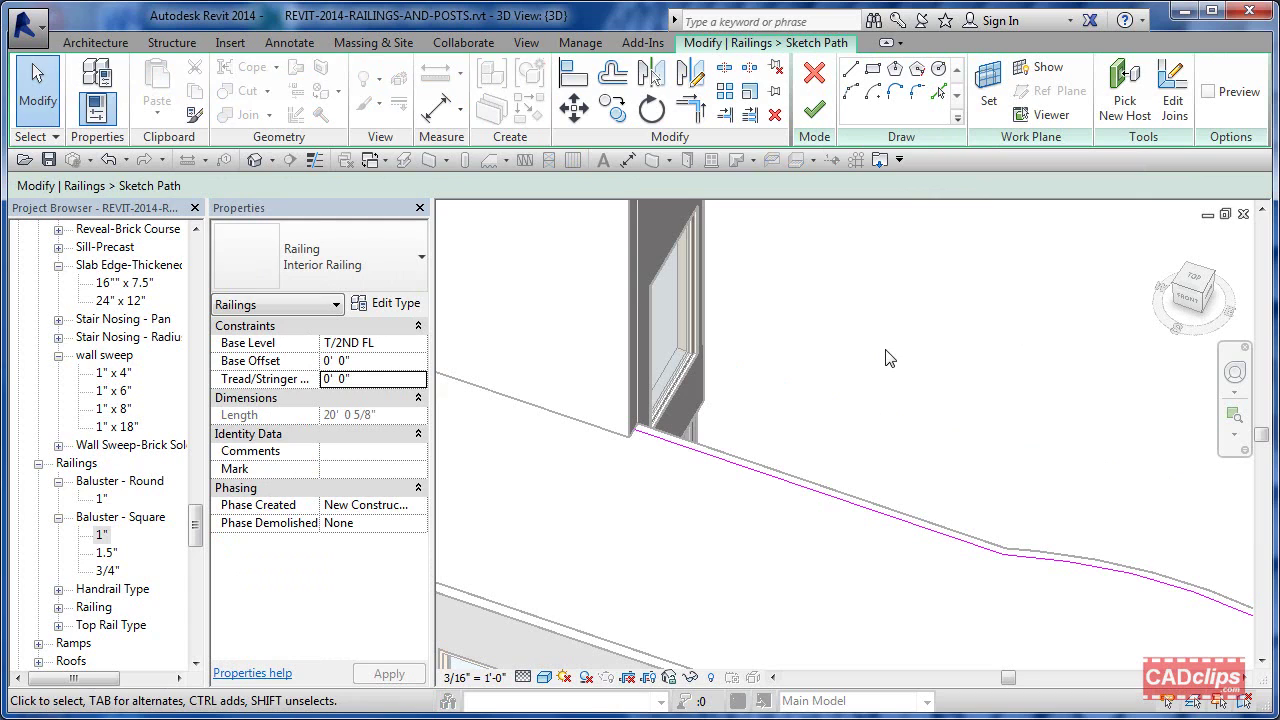
pyautogui.click(723, 68)
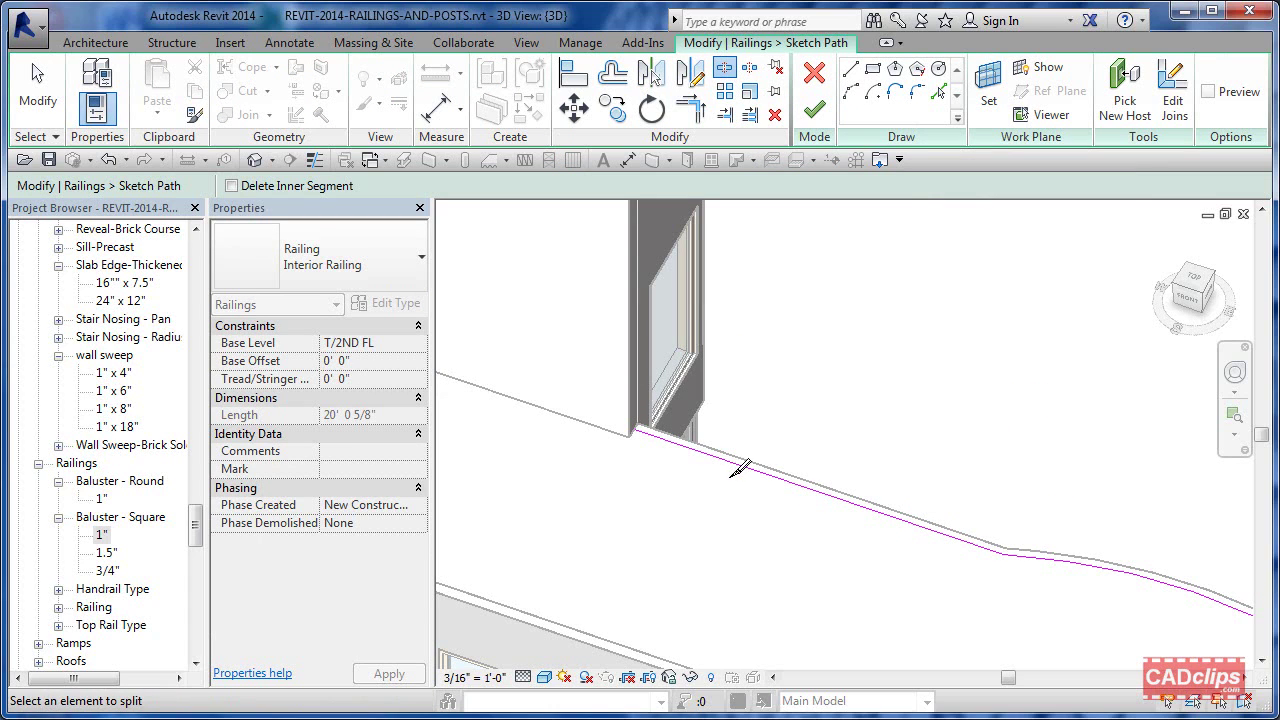
pyautogui.click(741, 469)
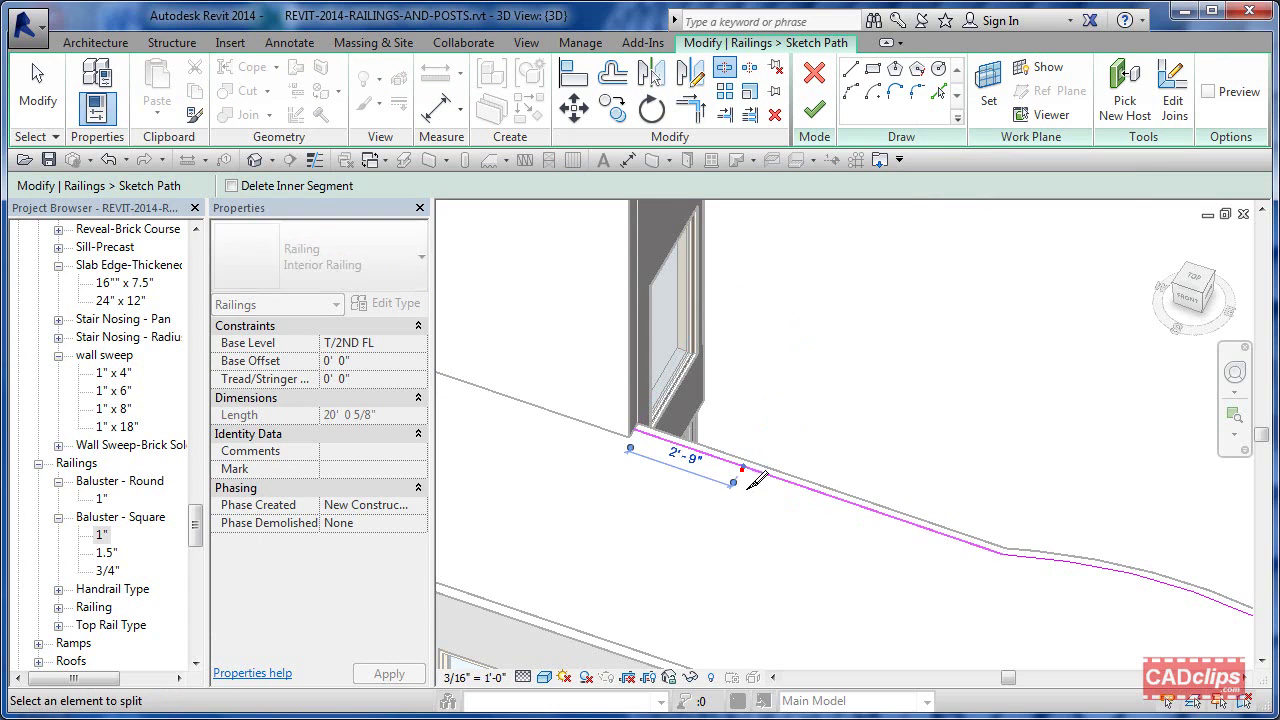
pyautogui.click(885, 514)
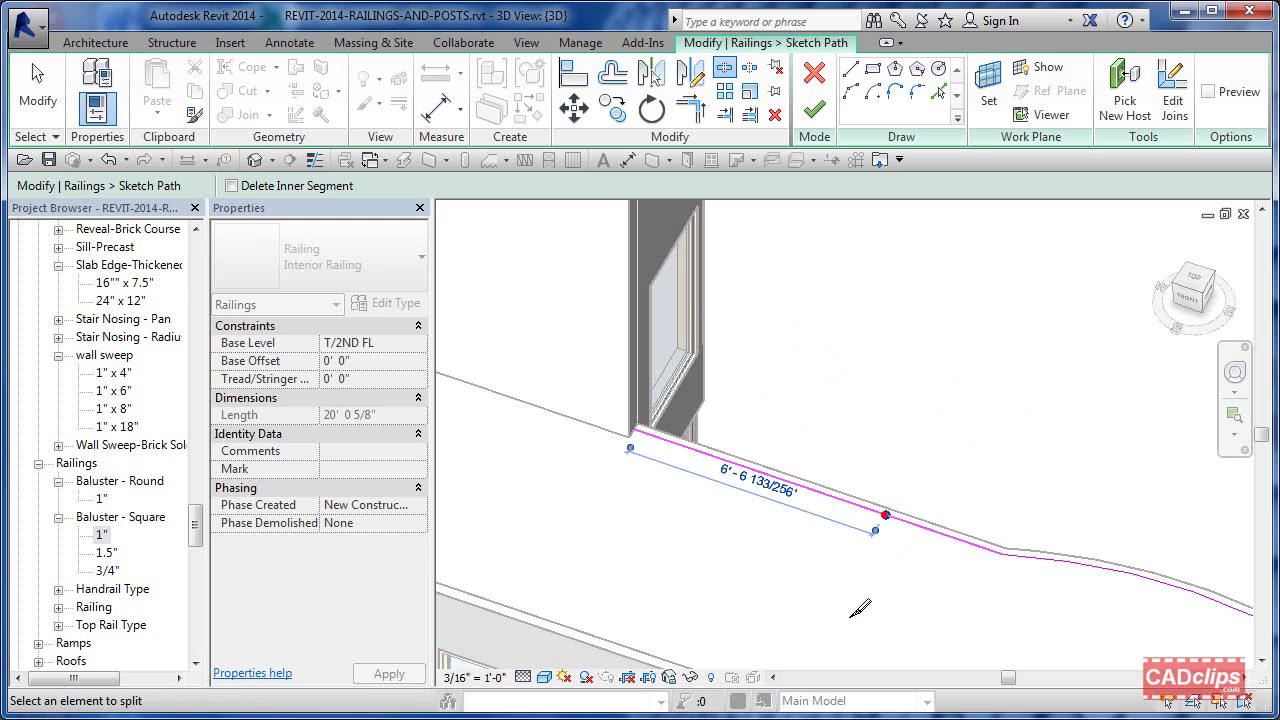
pyautogui.moveTo(903, 595); pyautogui.dragTo(753, 450, button='middle')
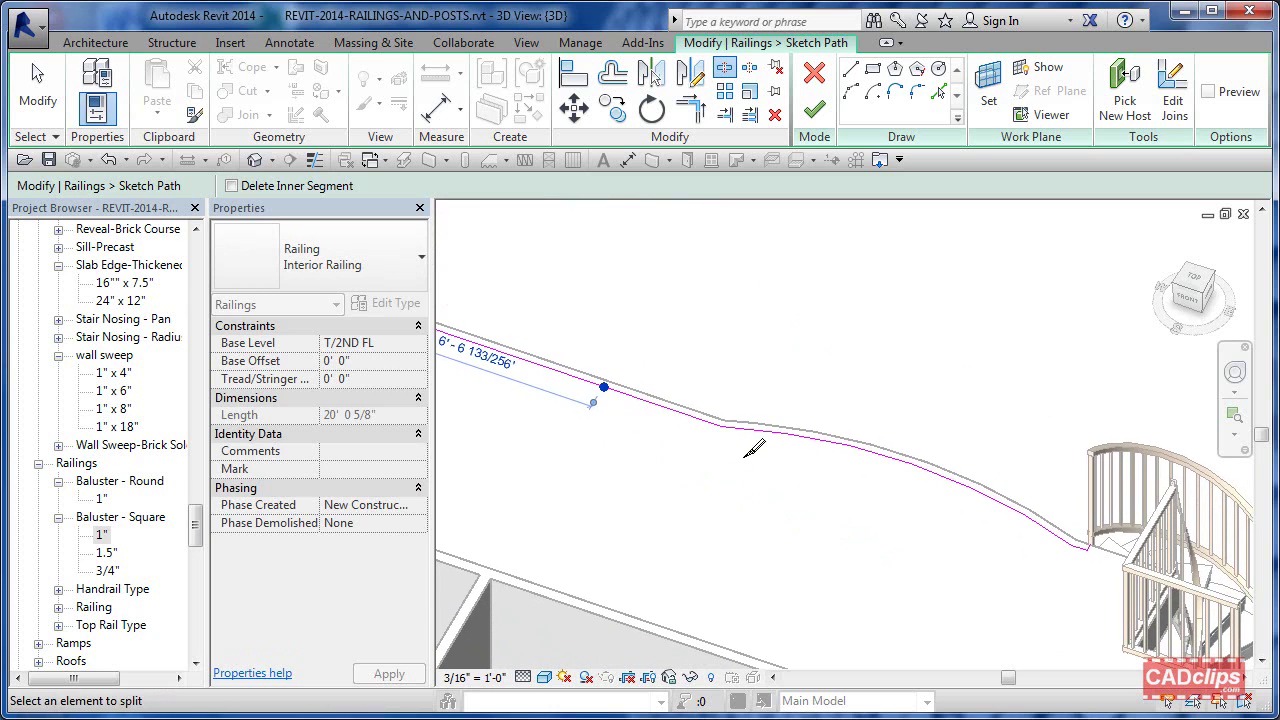
pyautogui.click(859, 449)
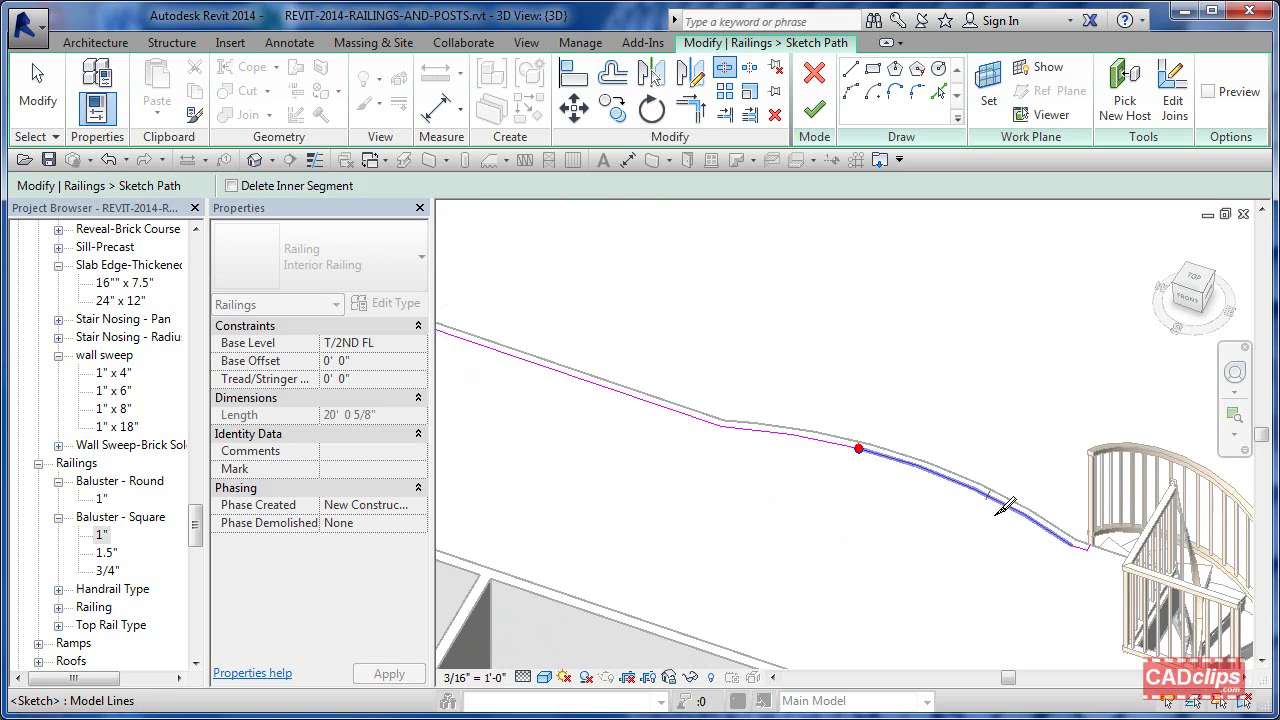
pyautogui.press('Escape')
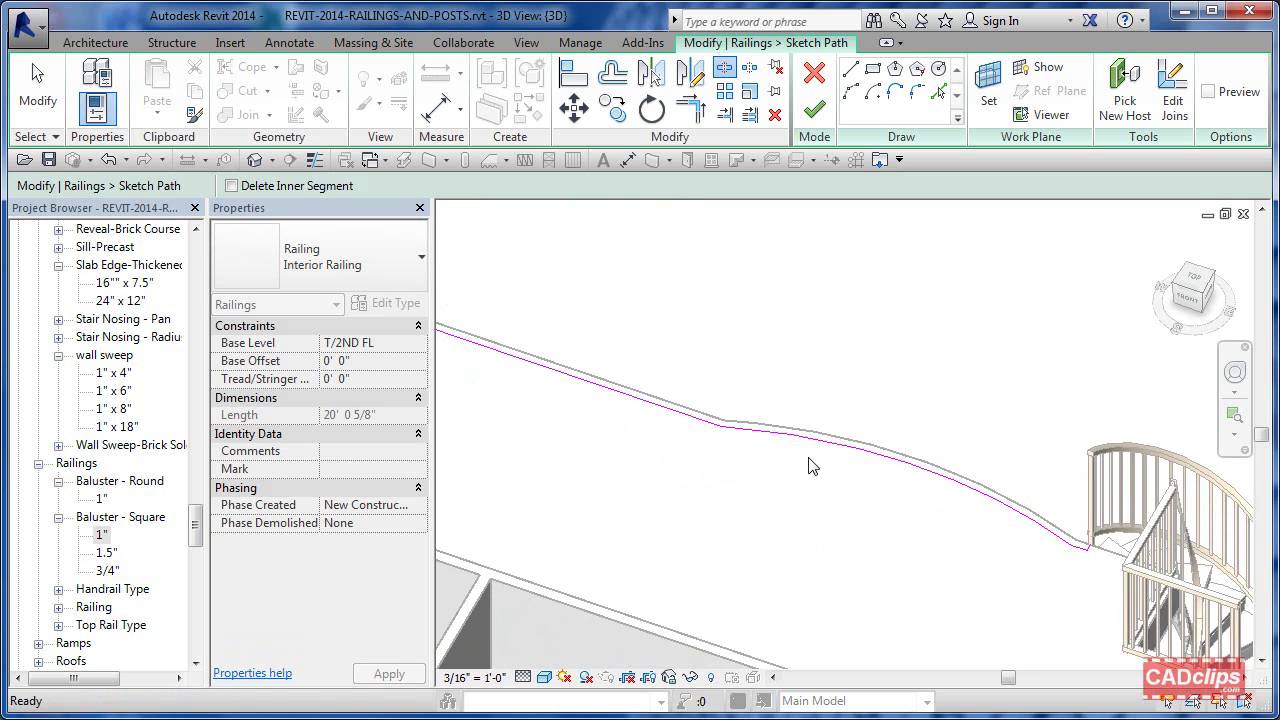
# Drag the ends of the split path segments into place and finish the path edit.
pyautogui.click(813, 444)
pyautogui.scroll(2, 862, 449)
pyautogui.moveTo(857, 449)
pyautogui.mouseDown()
pyautogui.moveTo(848, 458)
pyautogui.moveTo(900, 480)
pyautogui.moveTo(836, 444)
pyautogui.mouseUp()
pyautogui.click(895, 459)
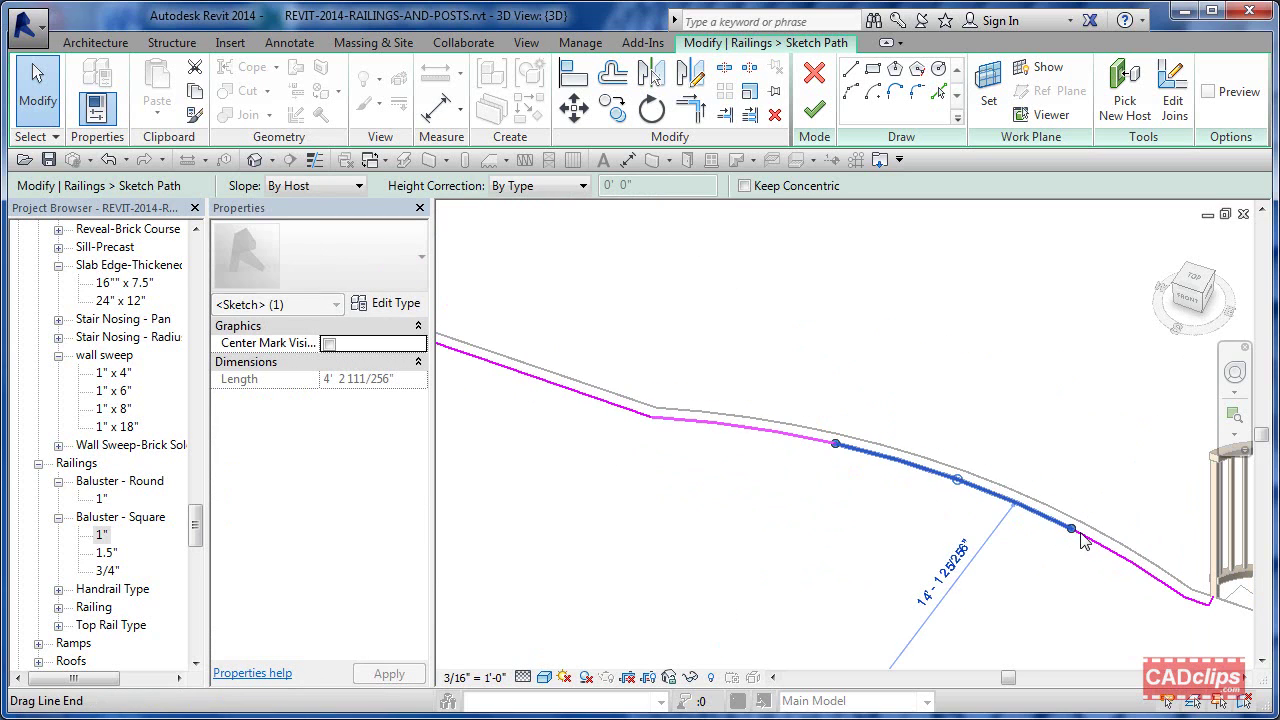
pyautogui.moveTo(1071, 533); pyautogui.dragTo(1034, 511)
pyautogui.click(1070, 534)
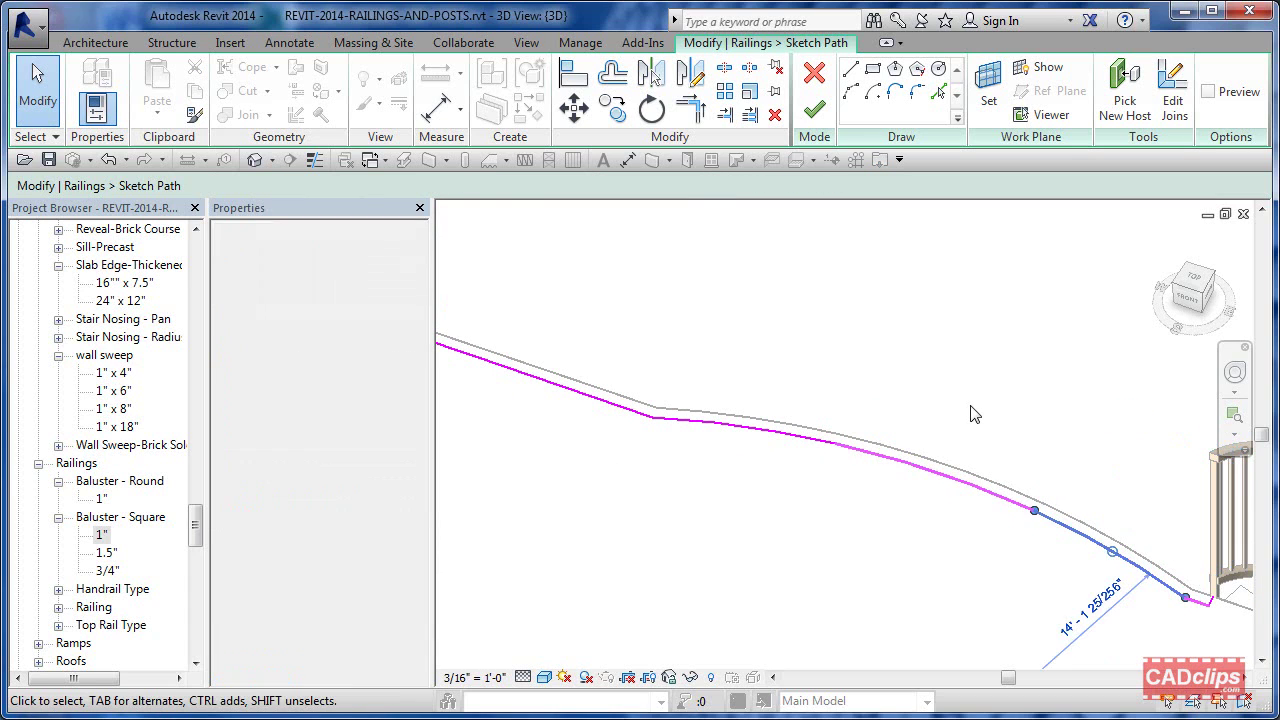
pyautogui.click(975, 414)
pyautogui.scroll(-2, 974, 414)
pyautogui.moveTo(974, 414); pyautogui.dragTo(991, 426, button='middle')
pyautogui.click(814, 108)
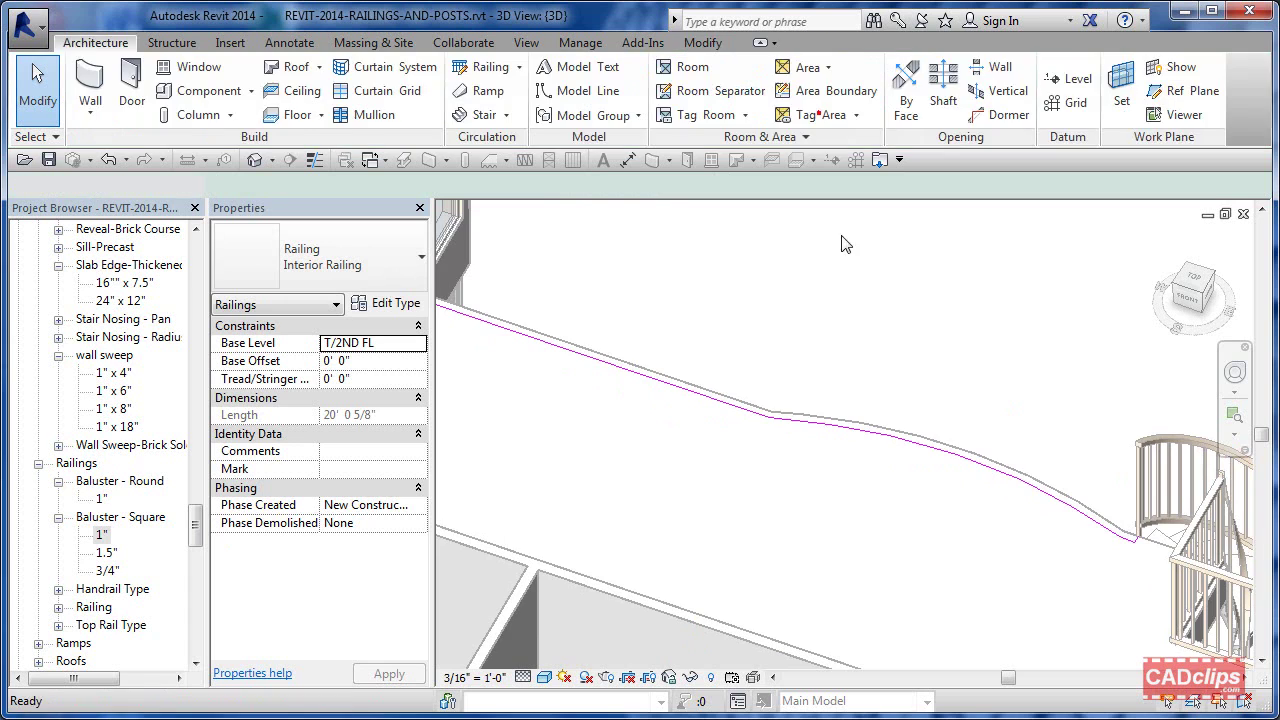
# Pan along the rebuilt sloped railing, reselect it and open its Interior Railing type properties.
pyautogui.click(903, 283)
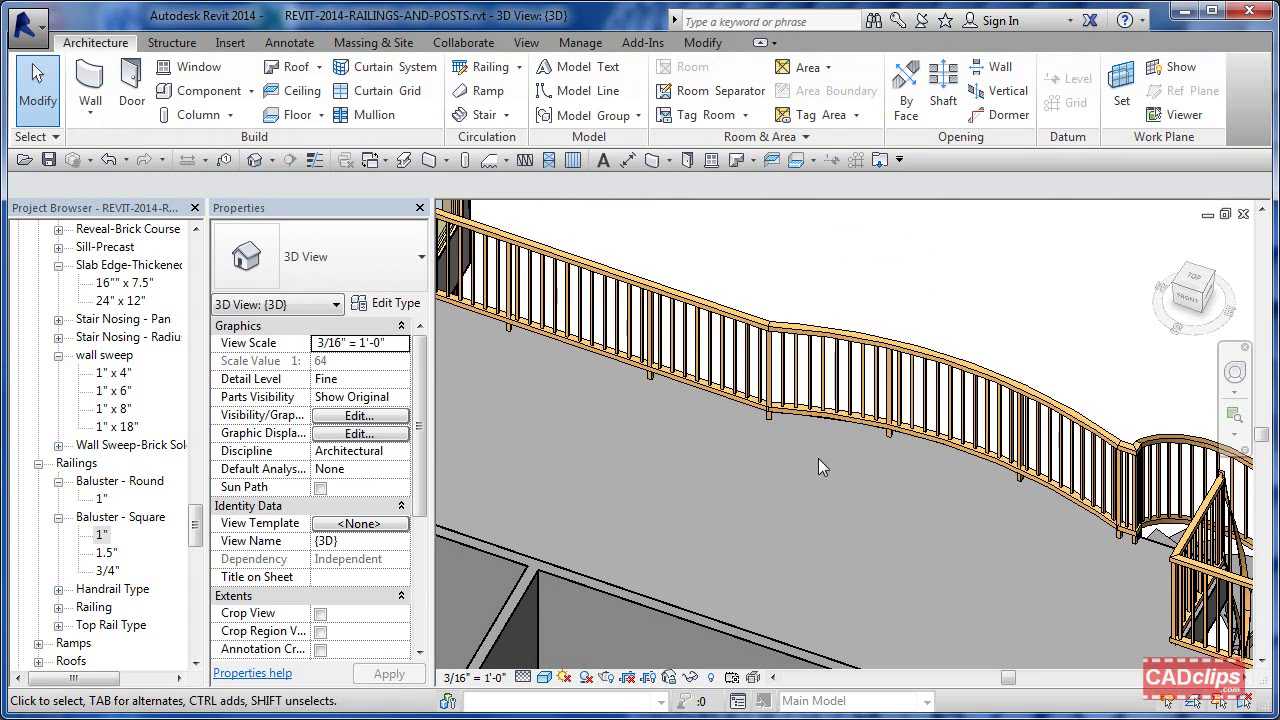
pyautogui.moveTo(692, 474); pyautogui.dragTo(866, 527, button='middle')
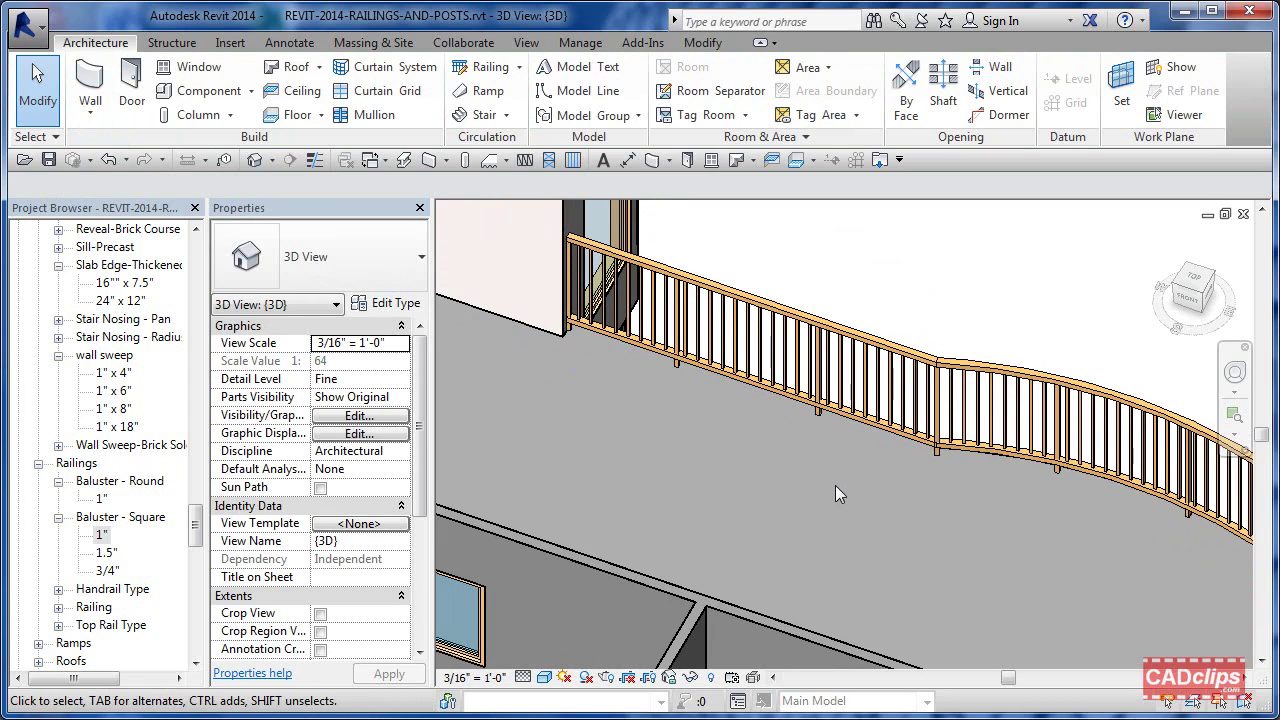
pyautogui.moveTo(797, 508); pyautogui.dragTo(802, 513, button='middle')
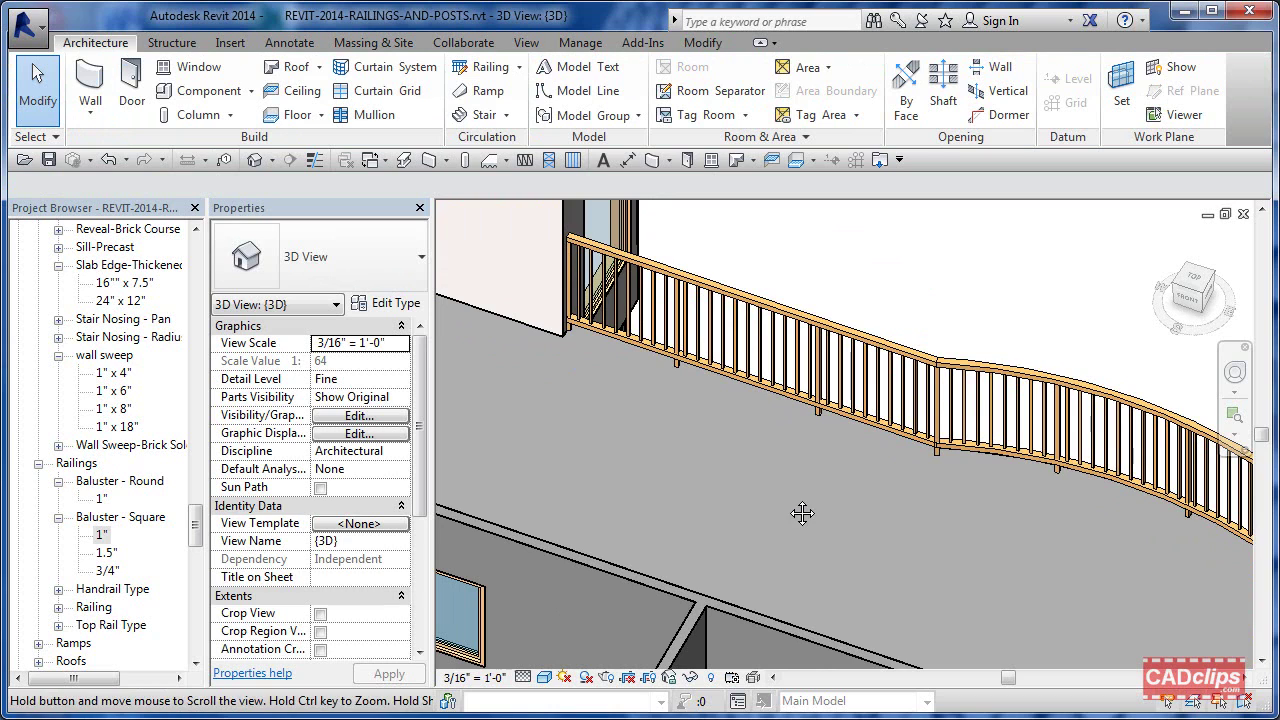
pyautogui.click(880, 365)
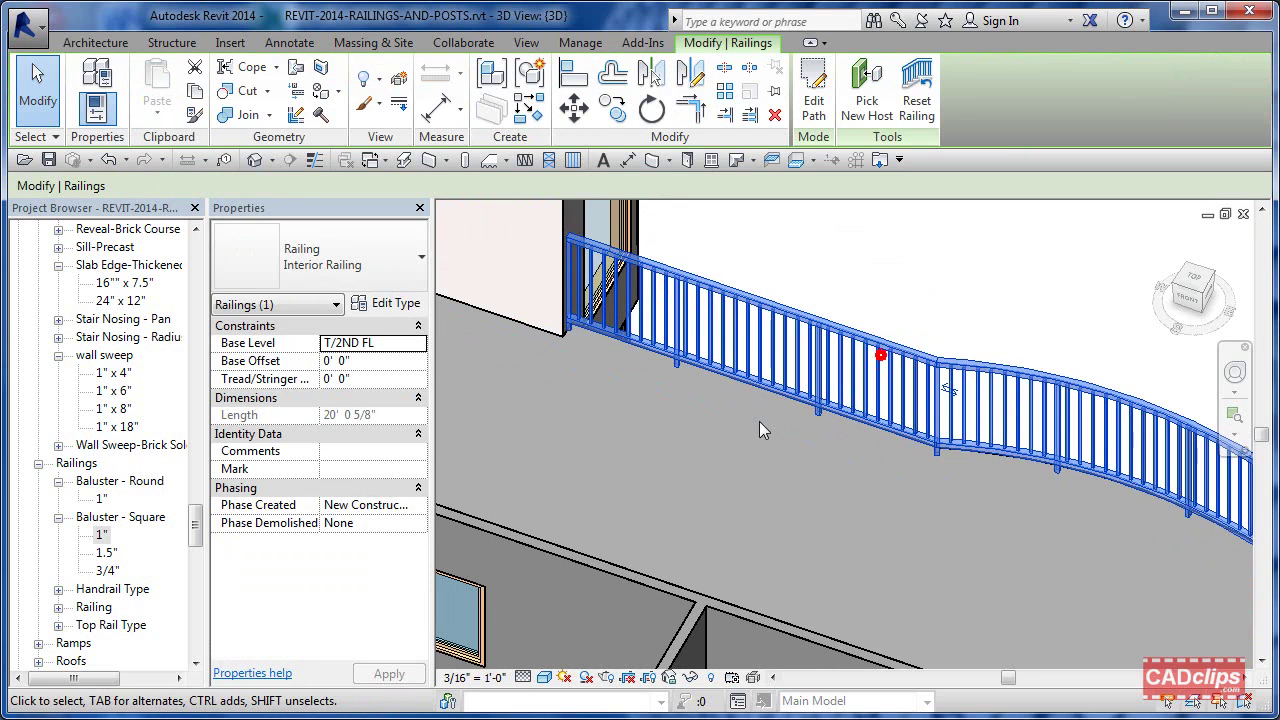
pyautogui.click(413, 304)
# Set the Interior Railing's Break Pattern and Corner Posts At both to Each Segment End.
pyautogui.click(509, 301)
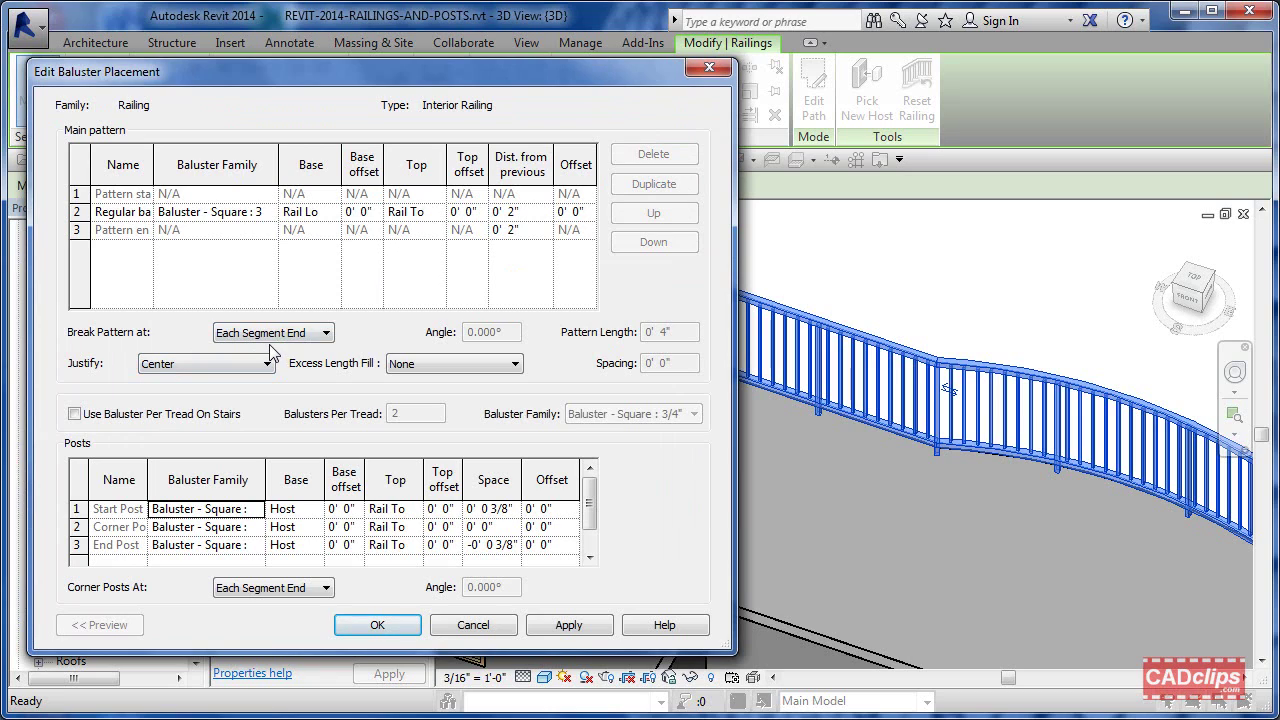
pyautogui.click(327, 334)
pyautogui.click(228, 374)
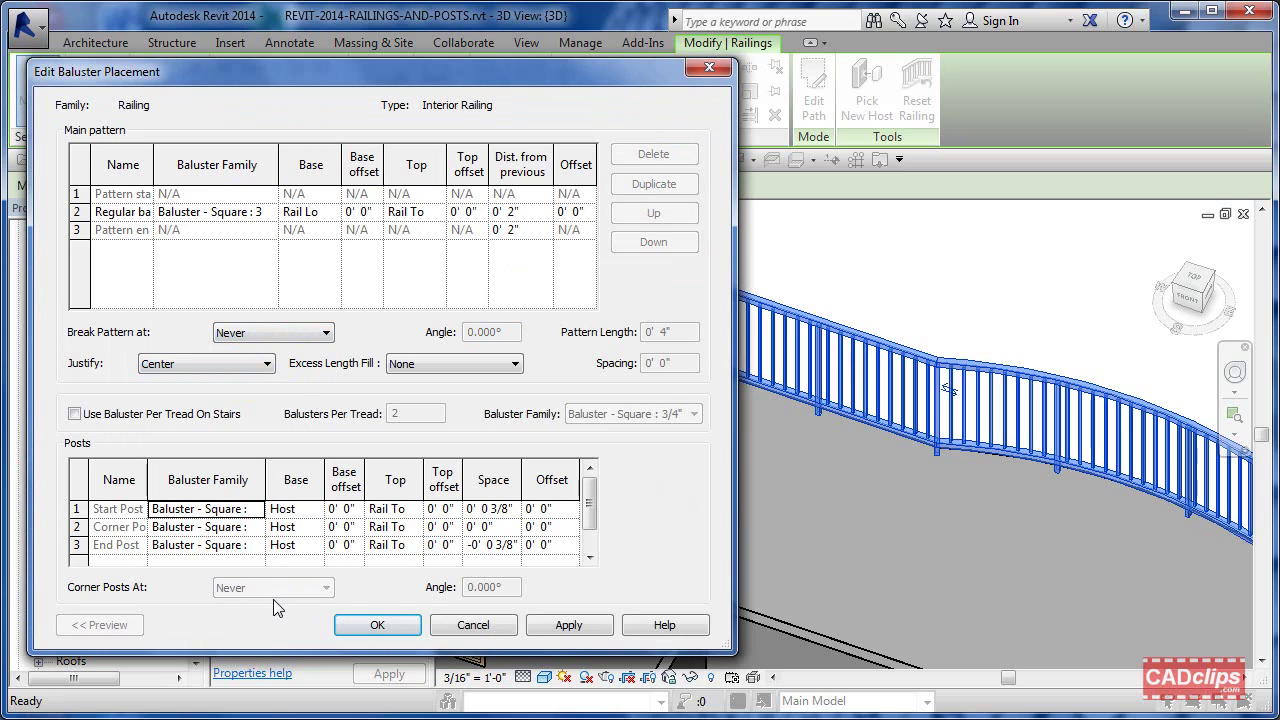
pyautogui.click(326, 335)
pyautogui.click(279, 351)
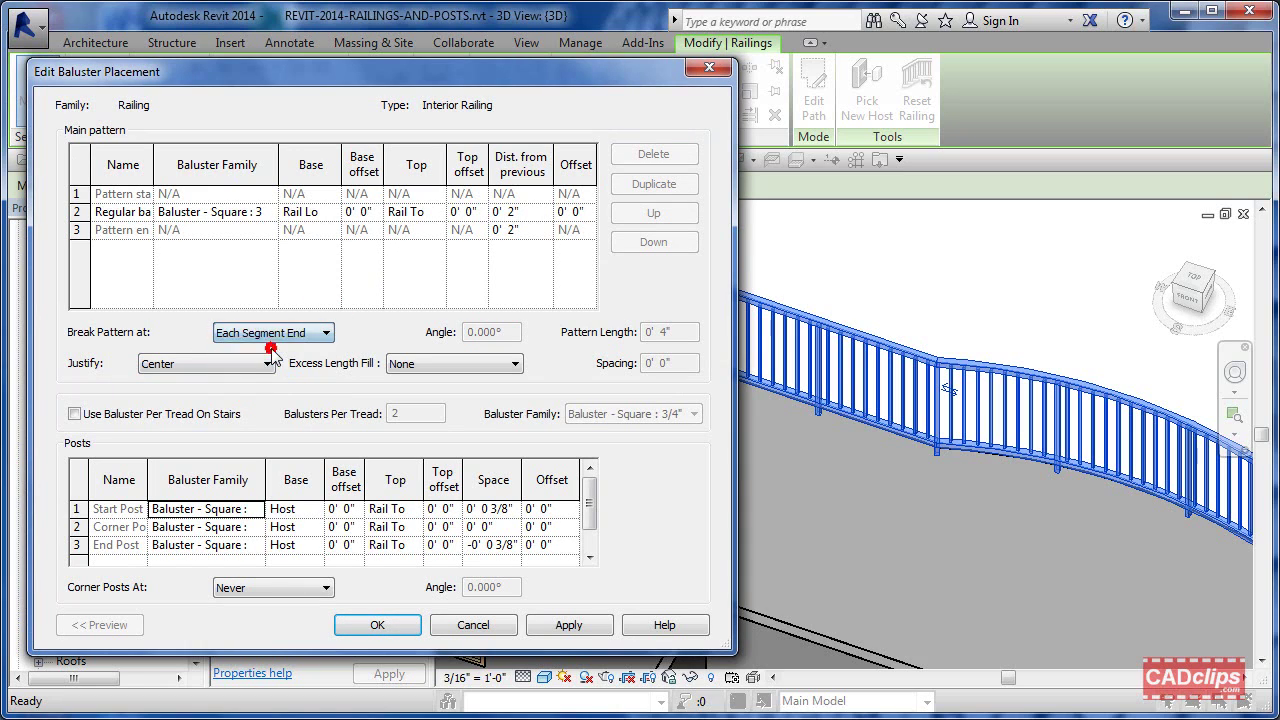
pyautogui.click(279, 590)
pyautogui.click(275, 605)
pyautogui.click(577, 624)
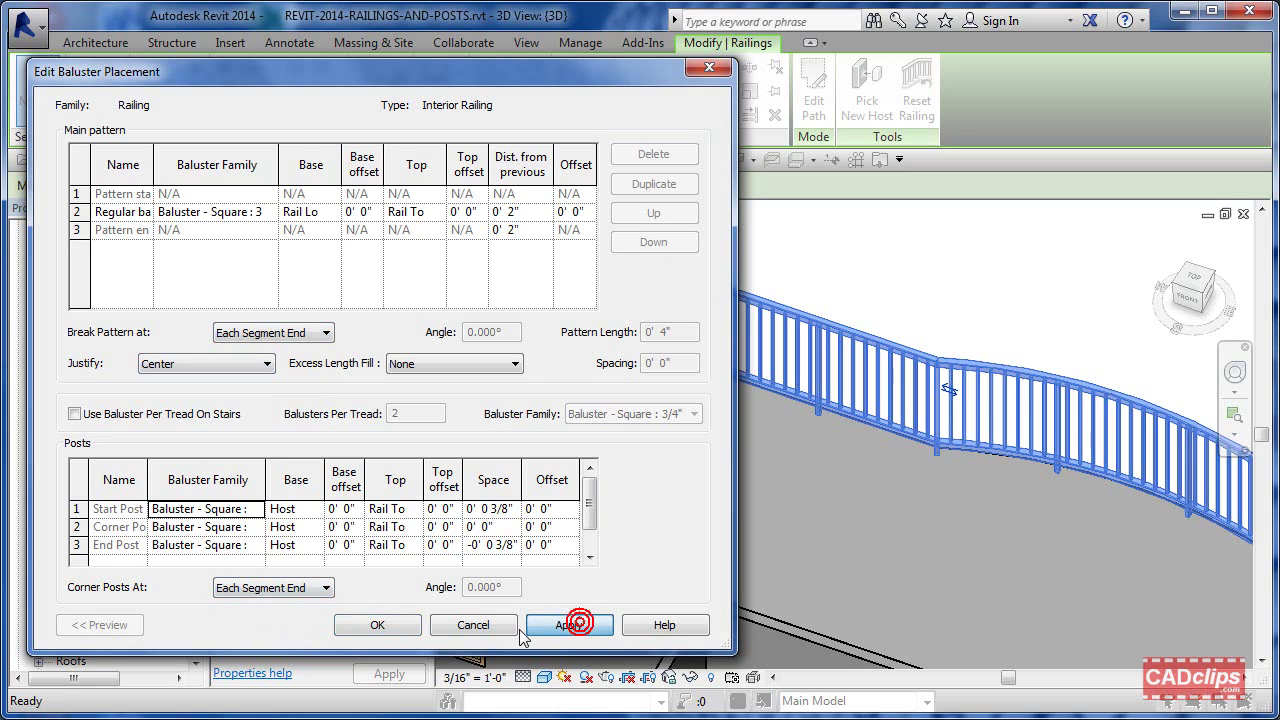
# Keep Each Segment End, close both railing dialogs, and orbit back to the top view.
pyautogui.click(326, 332)
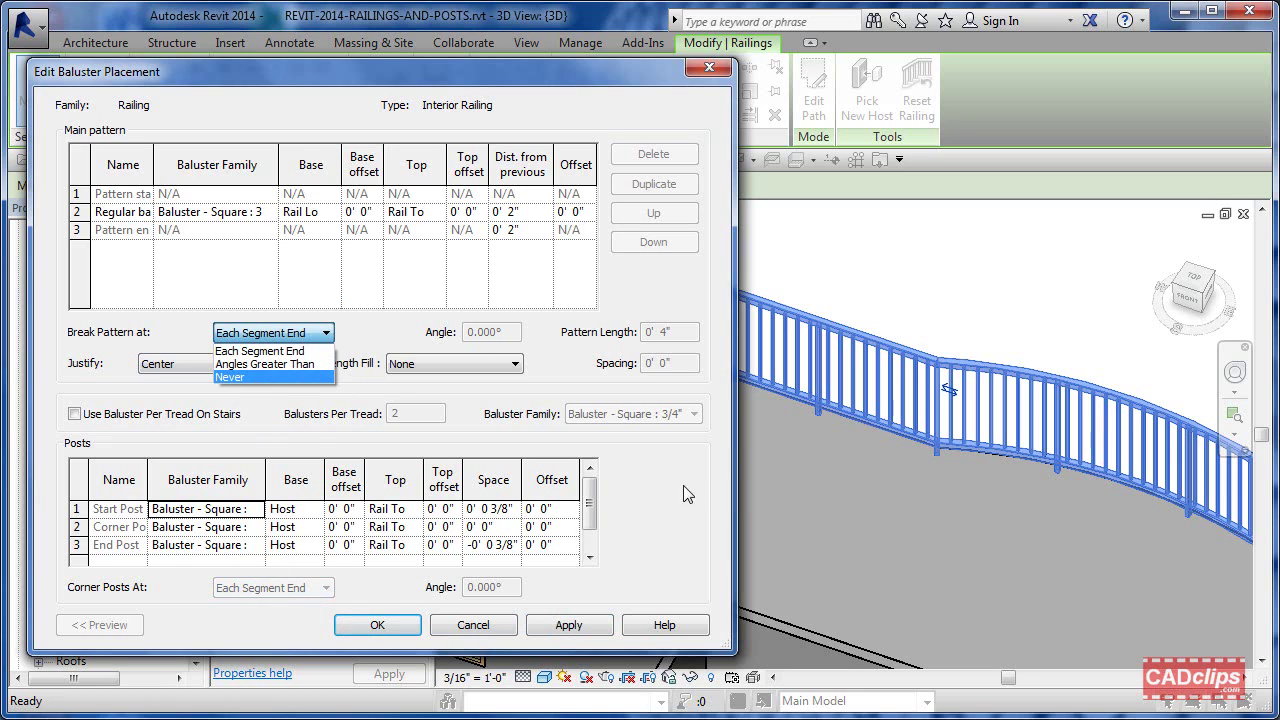
pyautogui.click(649, 481)
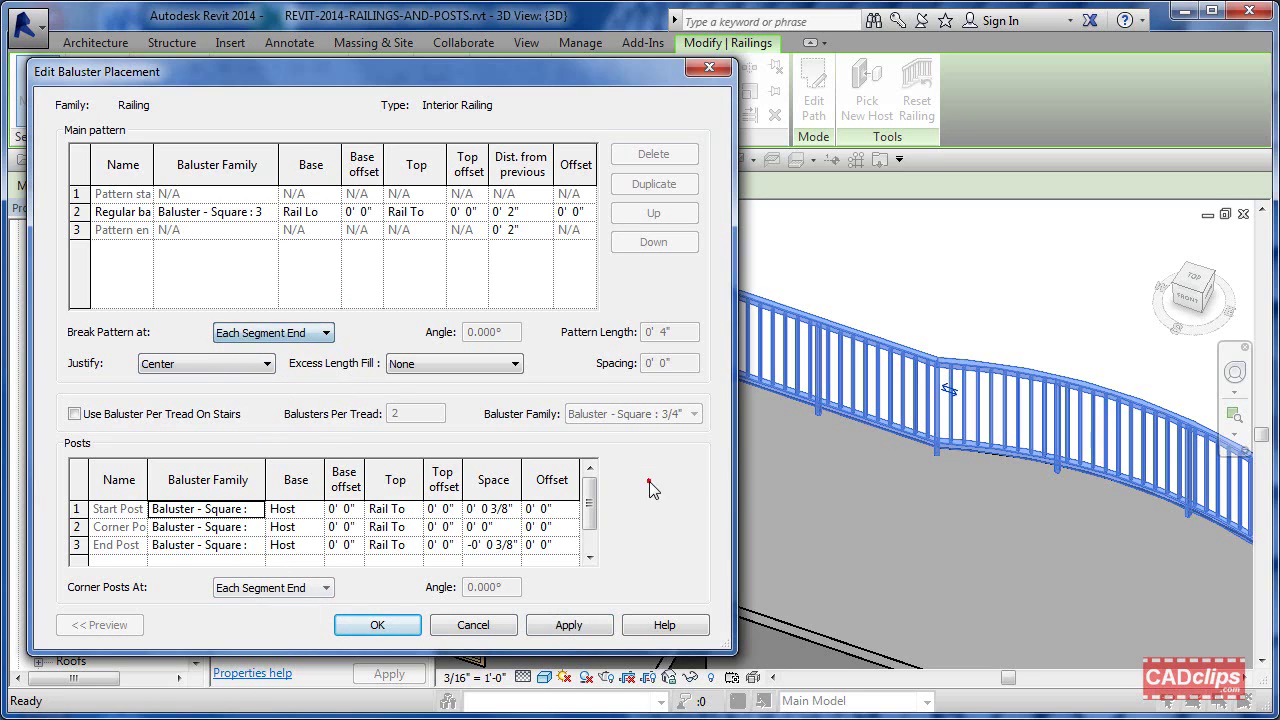
pyautogui.click(392, 626)
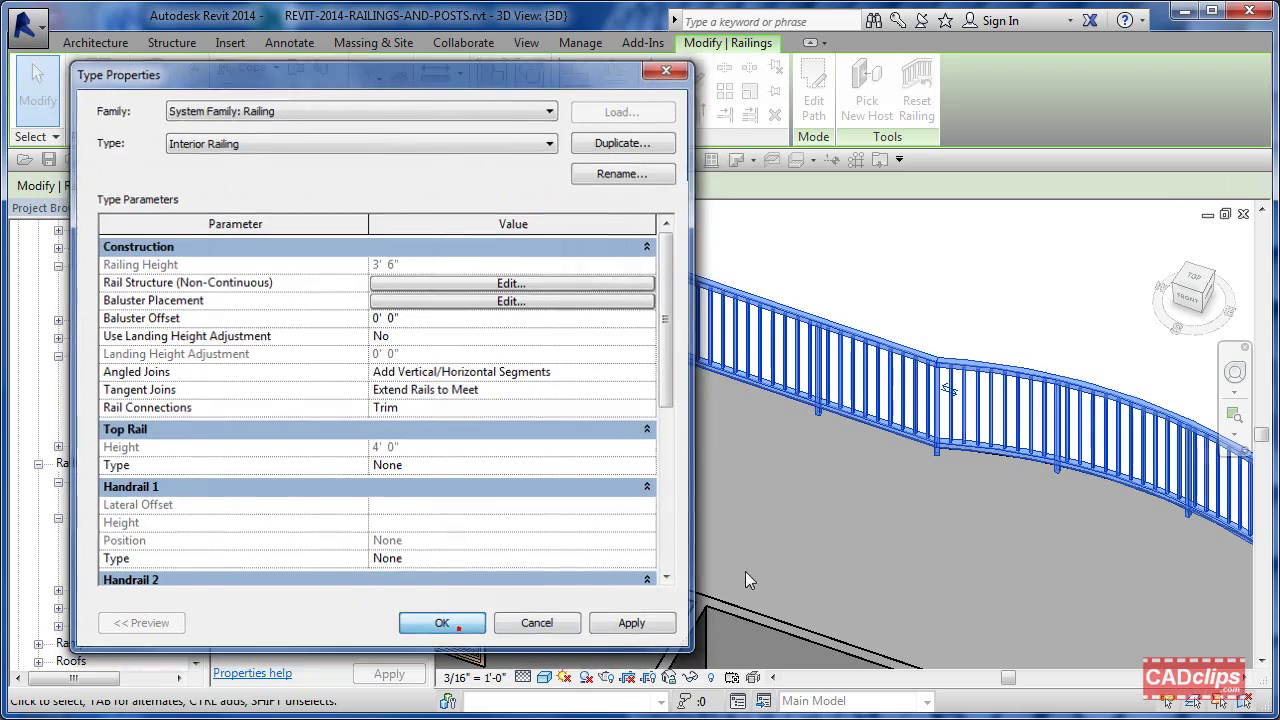
pyautogui.click(428, 624)
pyautogui.press('Escape')
pyautogui.keyDown('shift'); pyautogui.moveTo(801, 546); pyautogui.dragTo(800, 440, button='middle'); pyautogui.keyUp('shift')
pyautogui.moveTo(1195, 285); pyautogui.dragTo(953, 350)
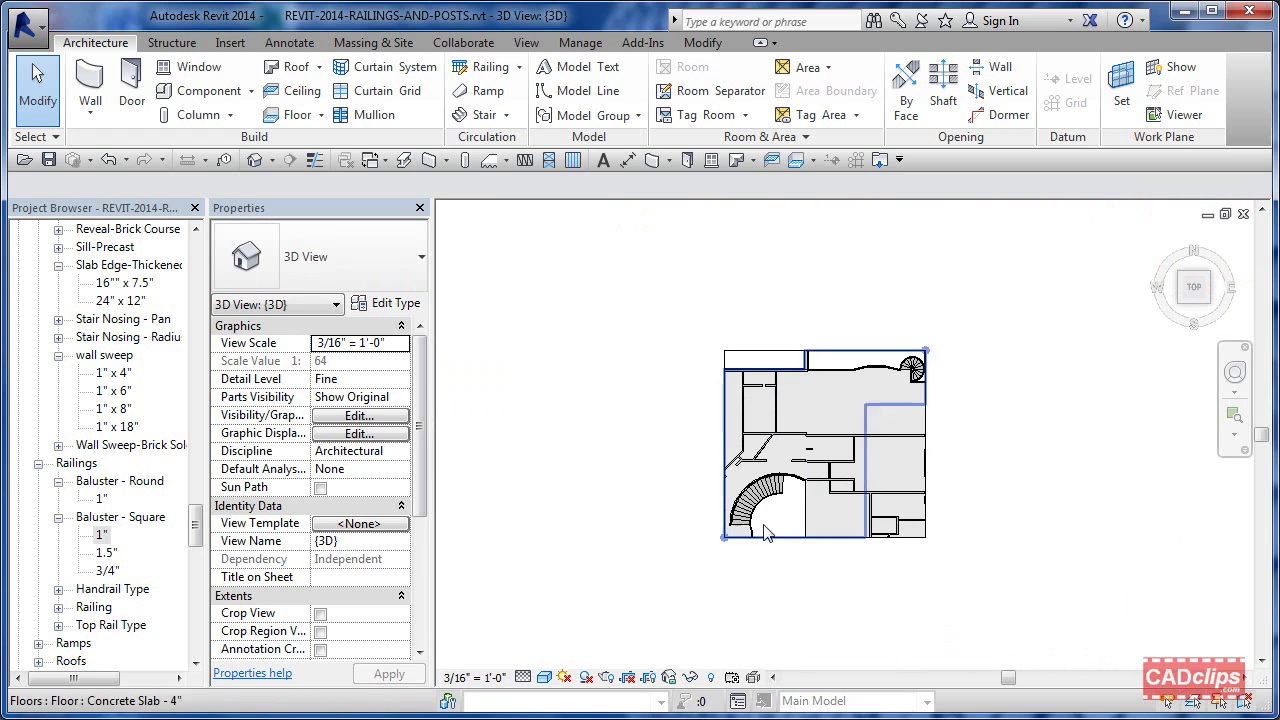
# Select the outer curved interior railing and open its path sketch for editing.
pyautogui.scroll(5, 760, 503)
pyautogui.moveTo(834, 466); pyautogui.dragTo(938, 365, button='middle')
pyautogui.click(938, 365)
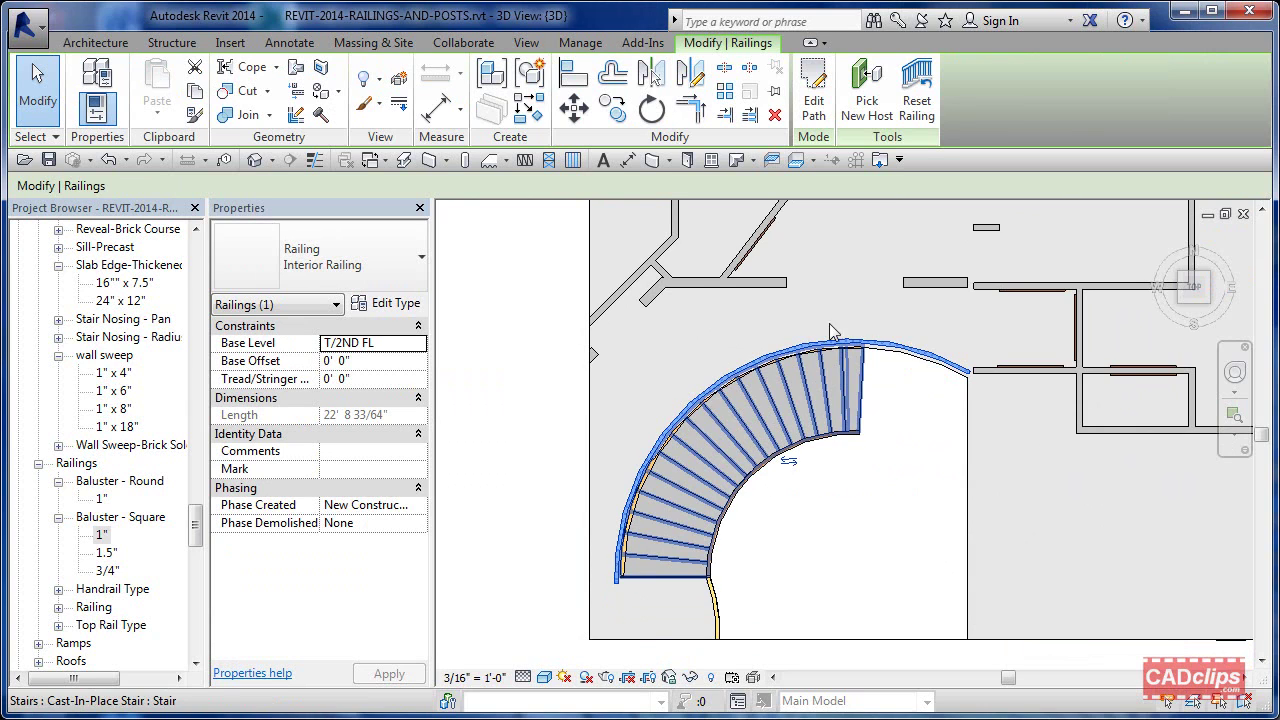
pyautogui.click(814, 100)
pyautogui.scroll(2, 870, 389)
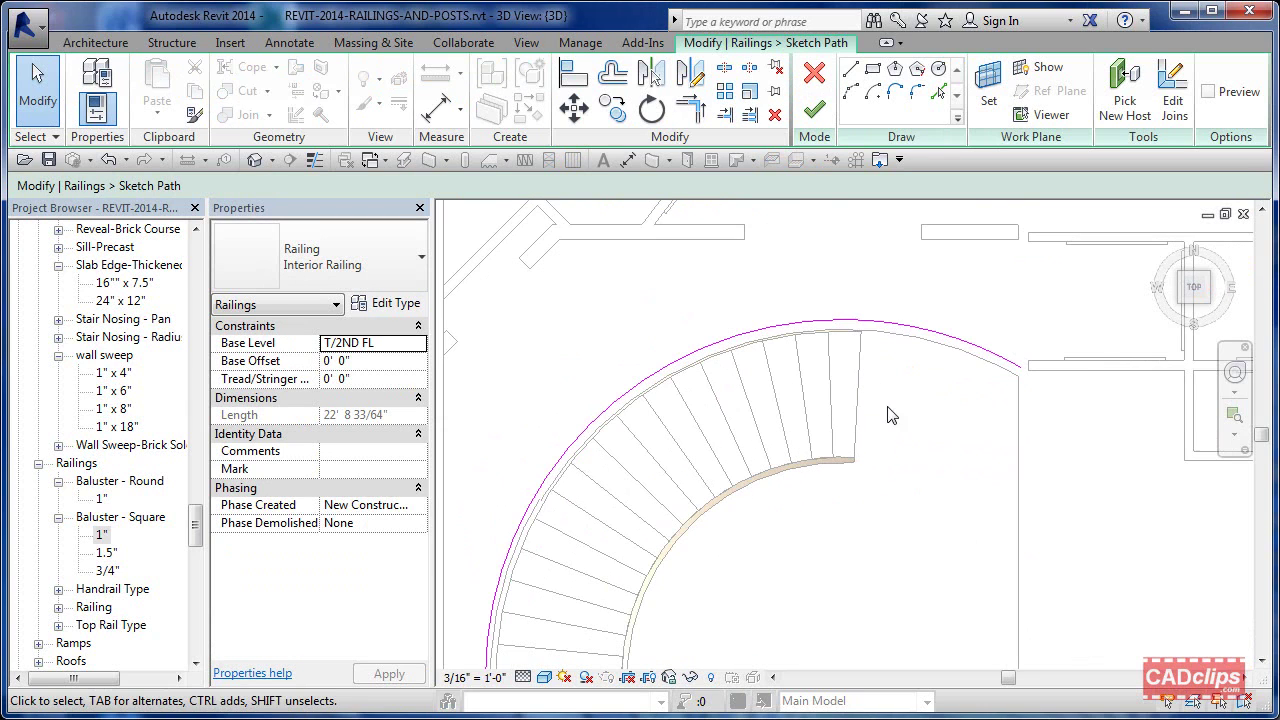
pyautogui.moveTo(879, 569); pyautogui.dragTo(888, 502, button='middle')
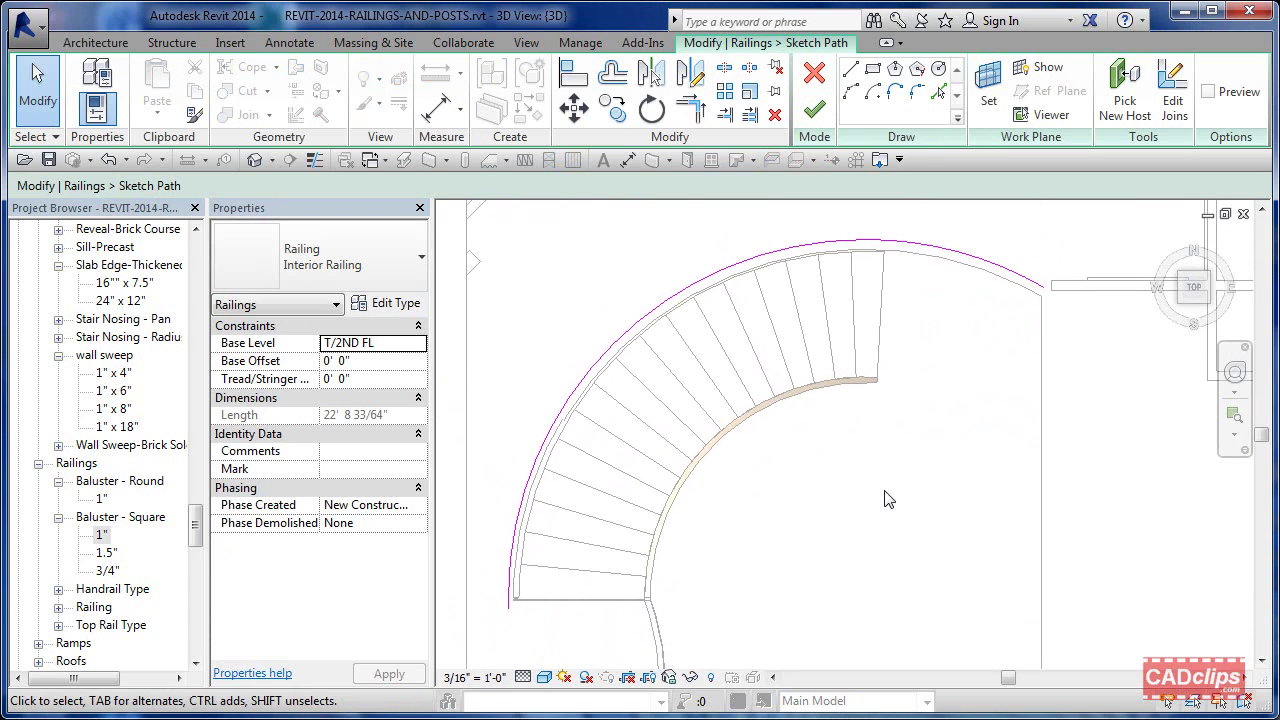
# Split the railing arc at four points and finish the sketch to rebuild it.
pyautogui.click(724, 67)
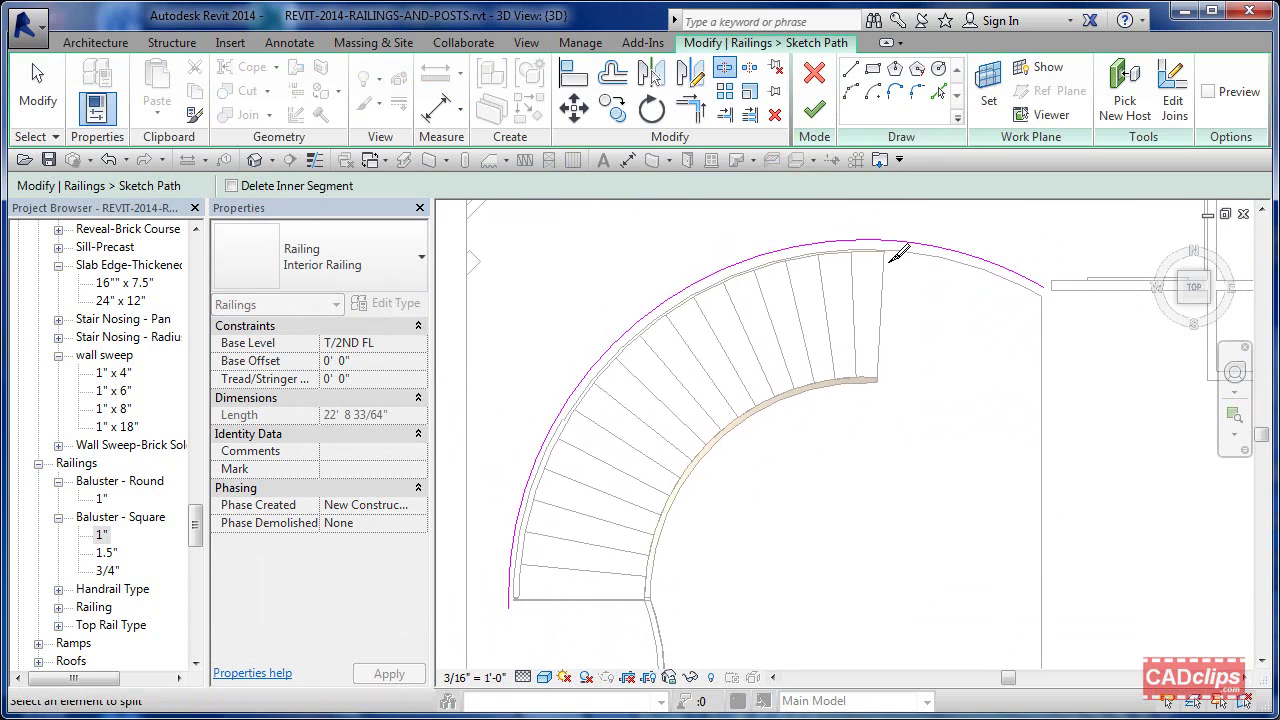
pyautogui.click(895, 241)
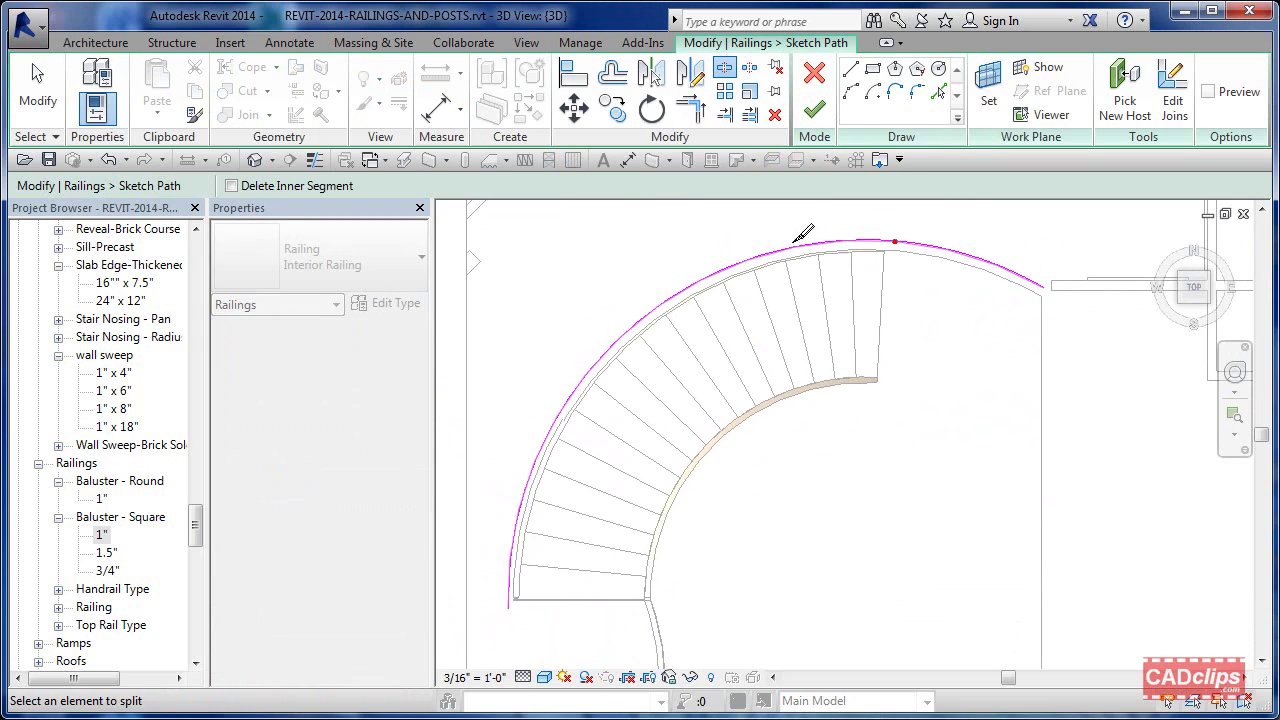
pyautogui.click(718, 272)
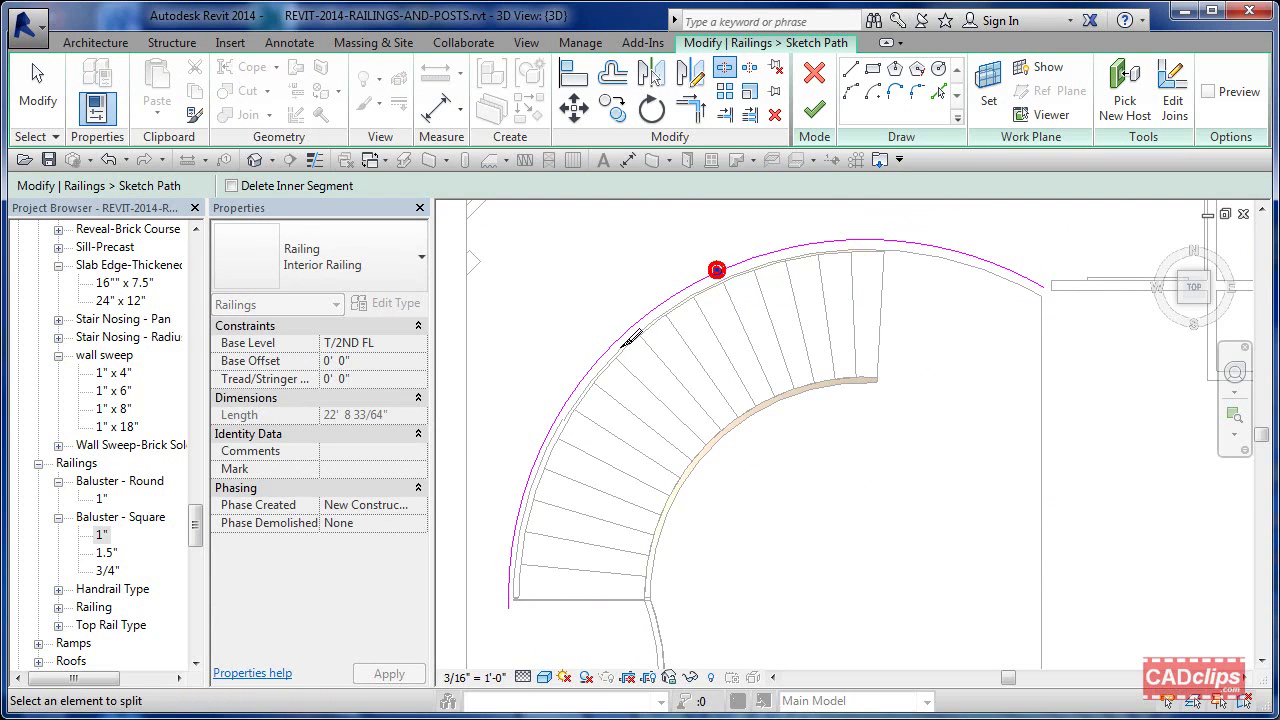
pyautogui.click(590, 370)
pyautogui.click(525, 481)
pyautogui.press('Escape')
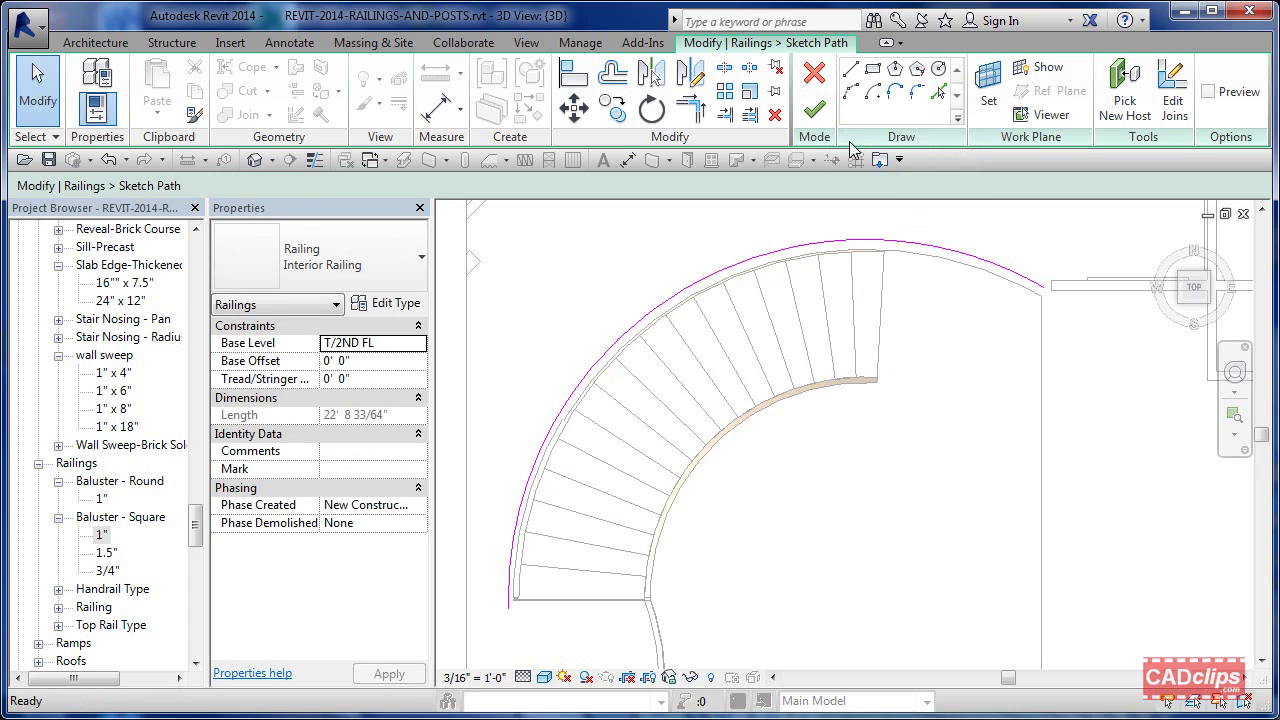
pyautogui.click(815, 112)
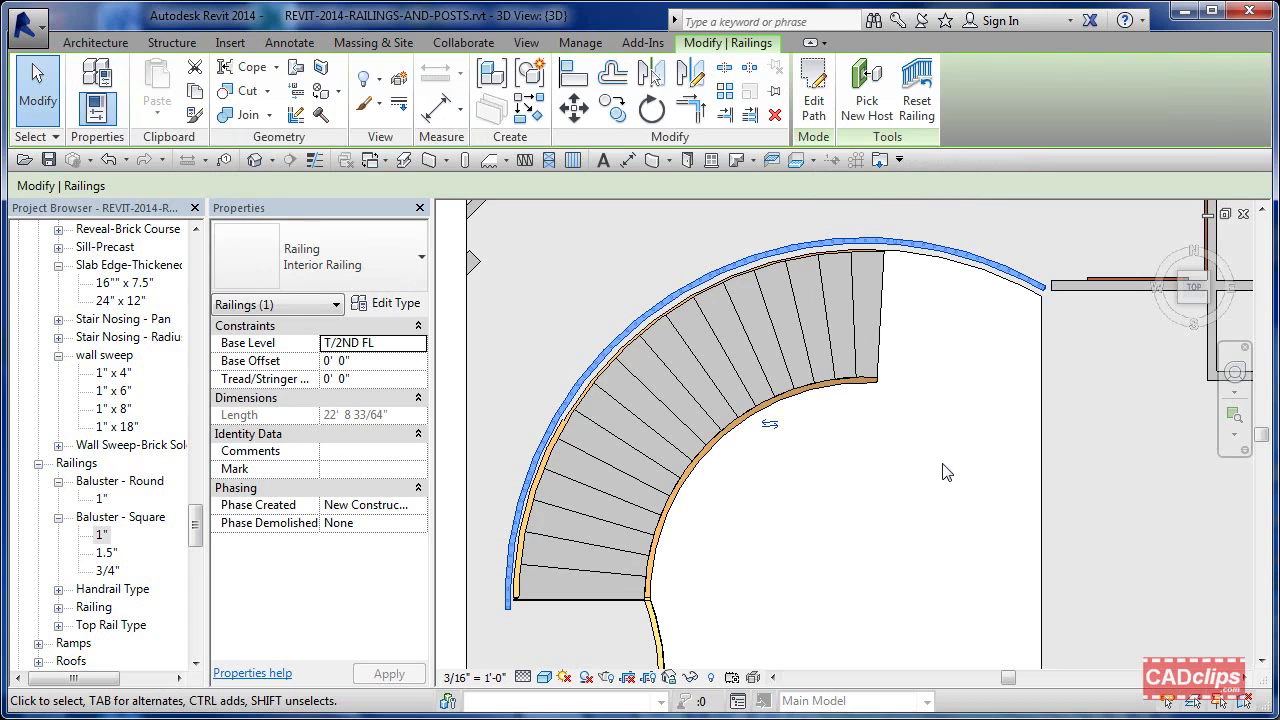
# Select the curved railing at the stair's top and open its path sketch.
pyautogui.click(945, 466)
pyautogui.scroll(2, 878, 252)
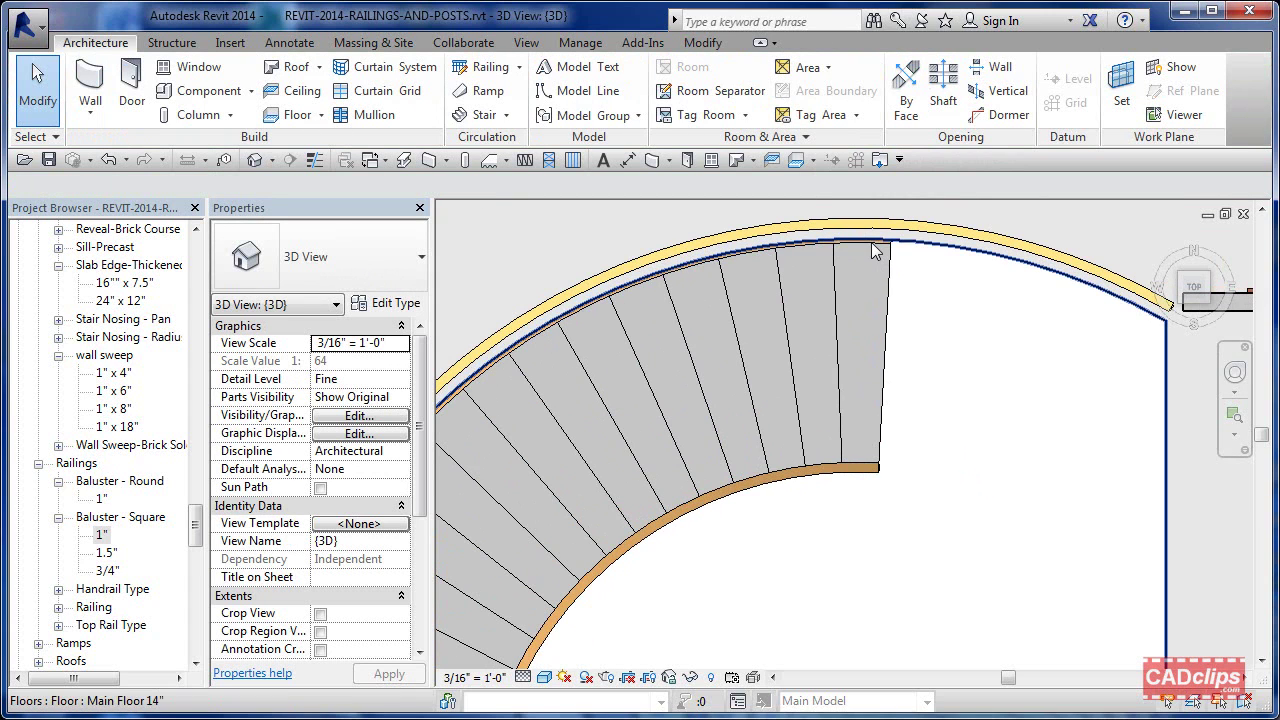
pyautogui.click(876, 251)
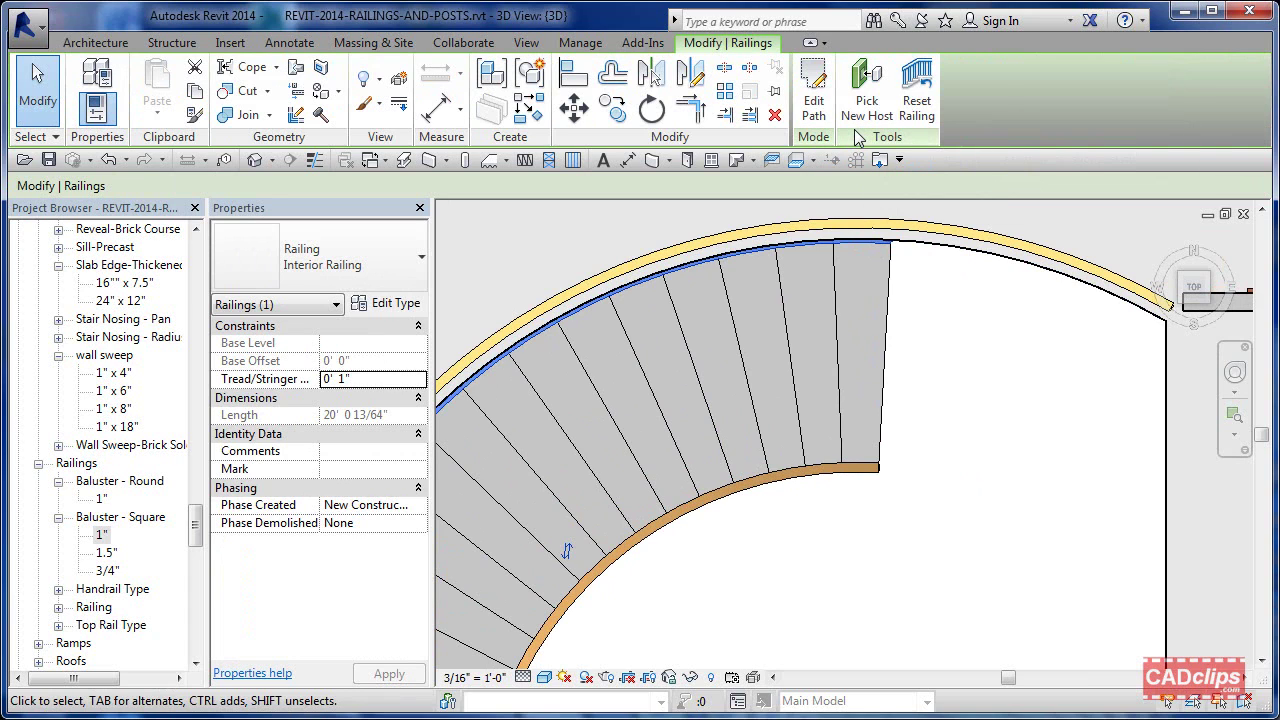
pyautogui.click(814, 108)
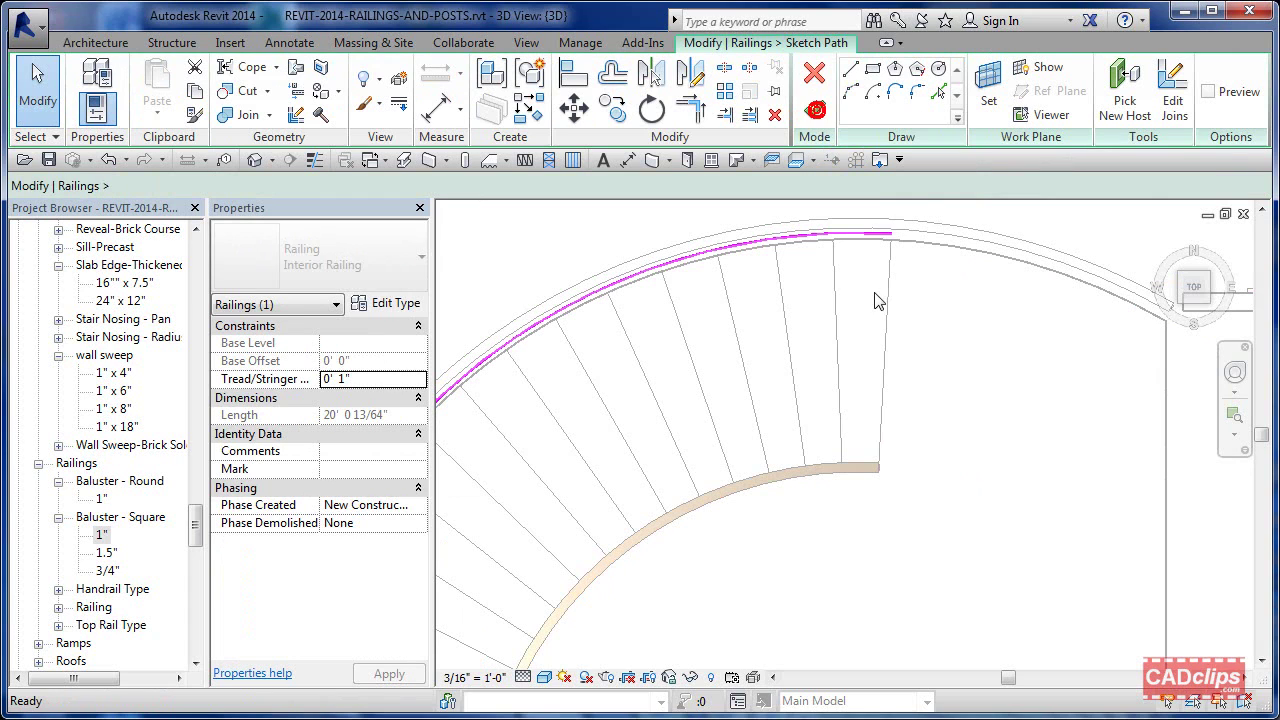
pyautogui.scroll(-4, 852, 245)
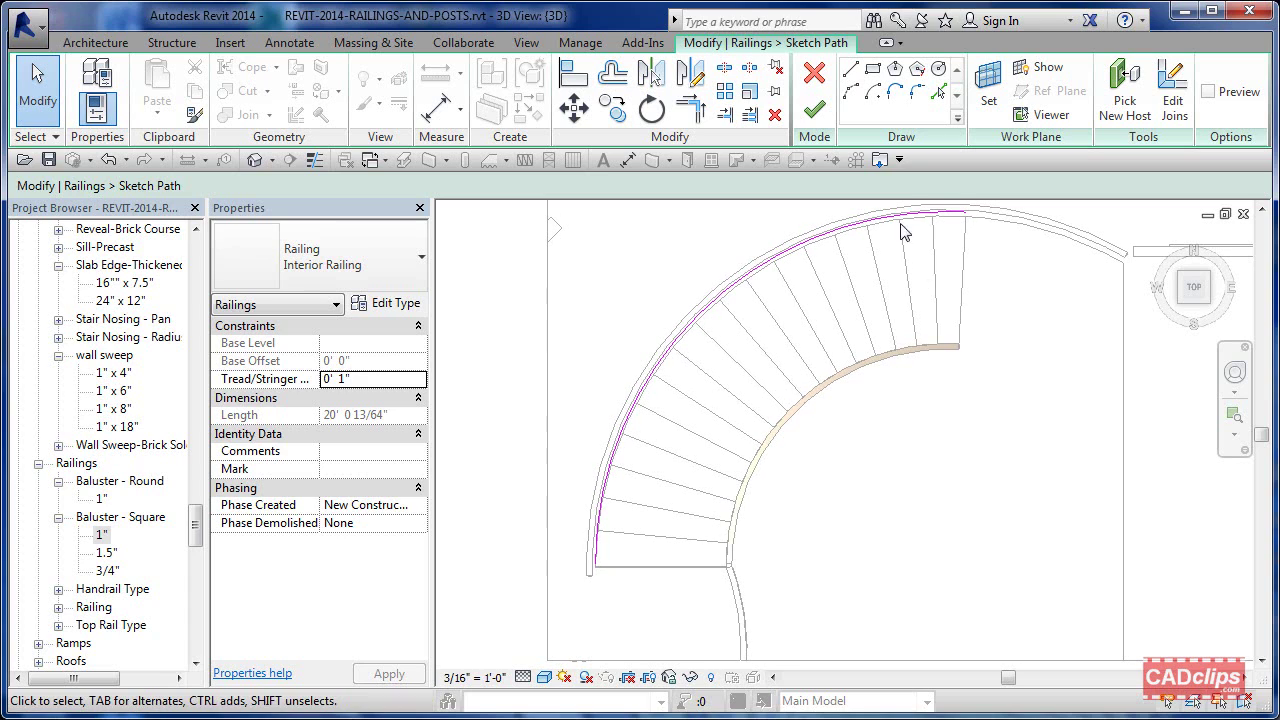
# Split its curved path at three points, then finish the sketch and deselect.
pyautogui.click(724, 67)
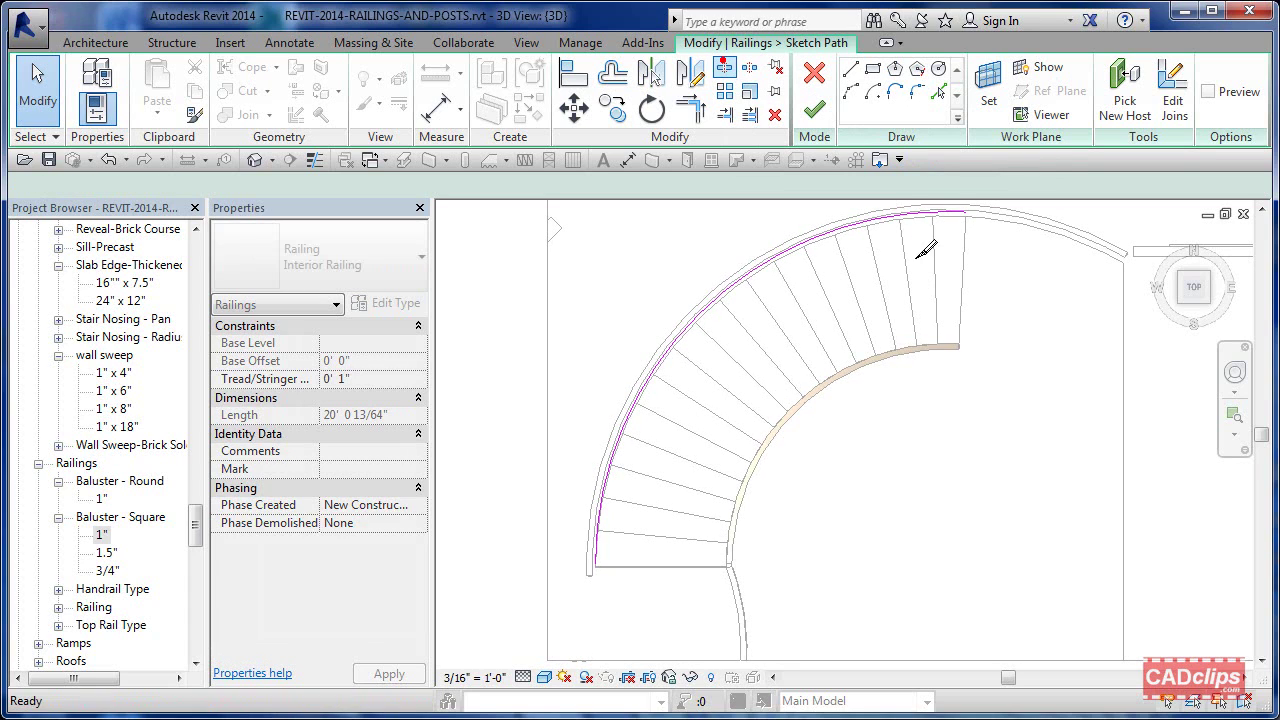
pyautogui.click(848, 227)
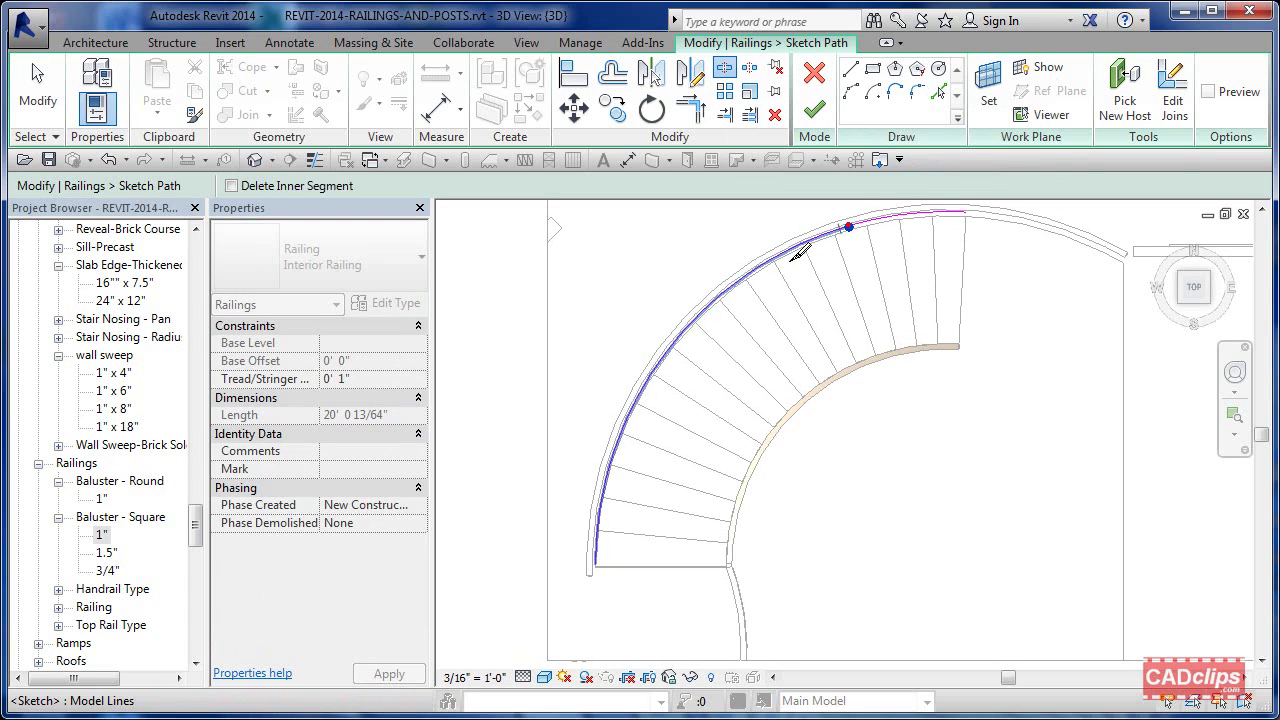
pyautogui.click(732, 286)
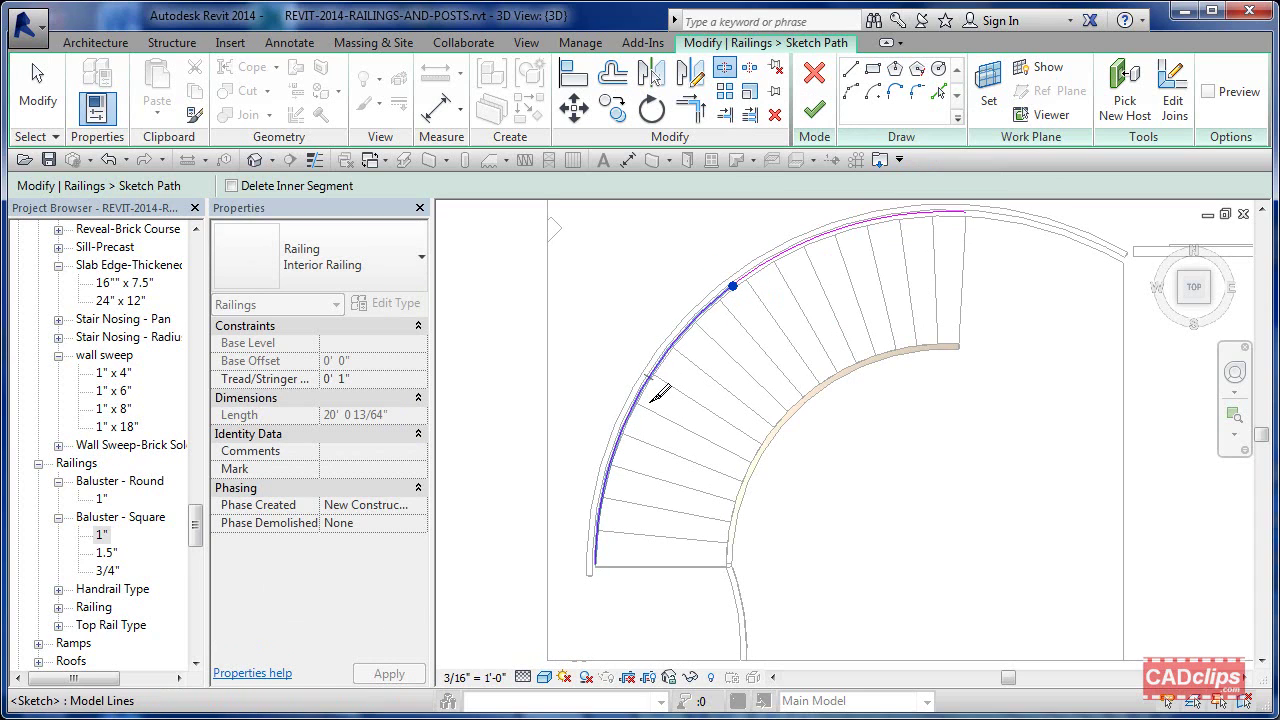
pyautogui.click(643, 388)
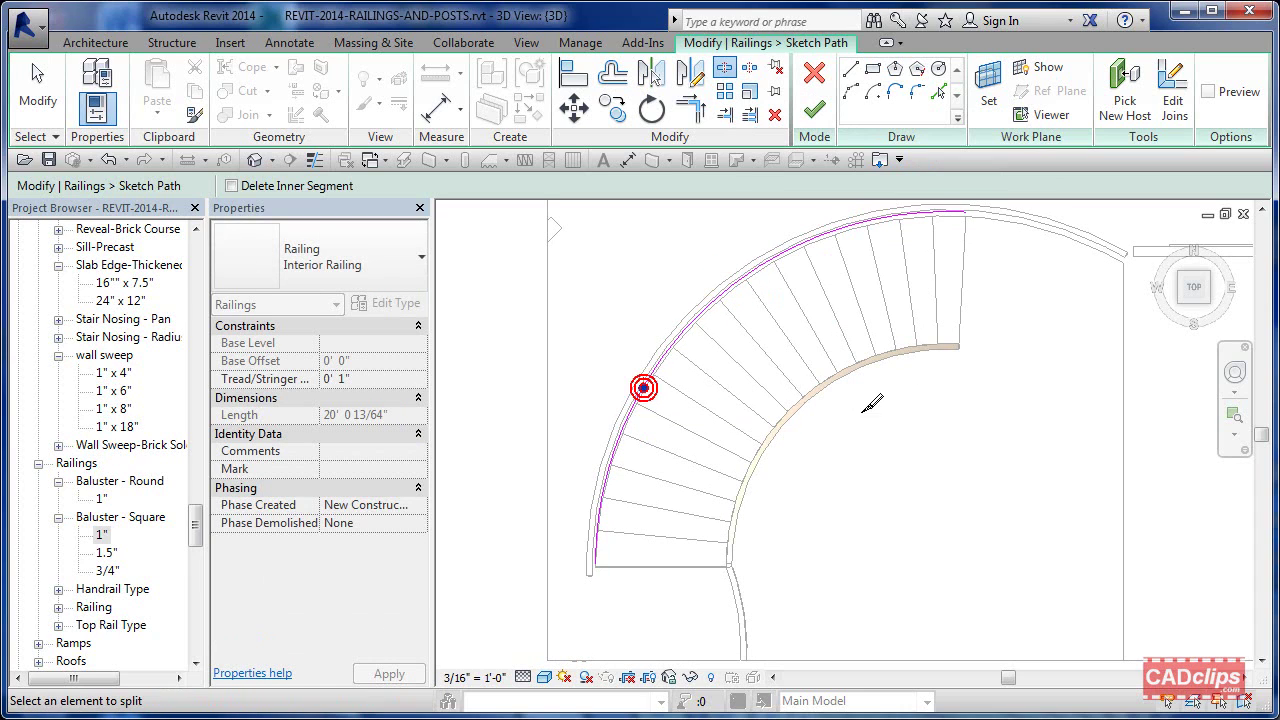
pyautogui.click(814, 109)
pyautogui.click(957, 450)
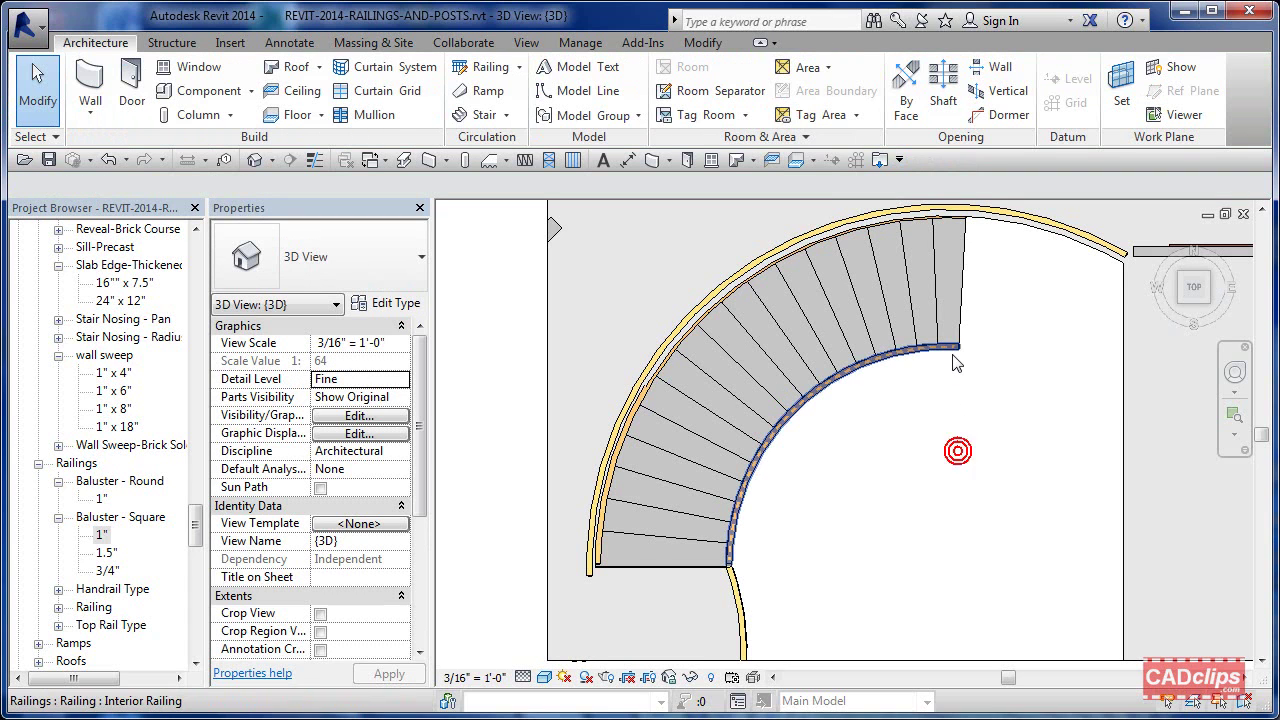
# Split the inner railing's arc path at two points and finish the sketch to rebuild it.
pyautogui.click(951, 349)
pyautogui.click(810, 85)
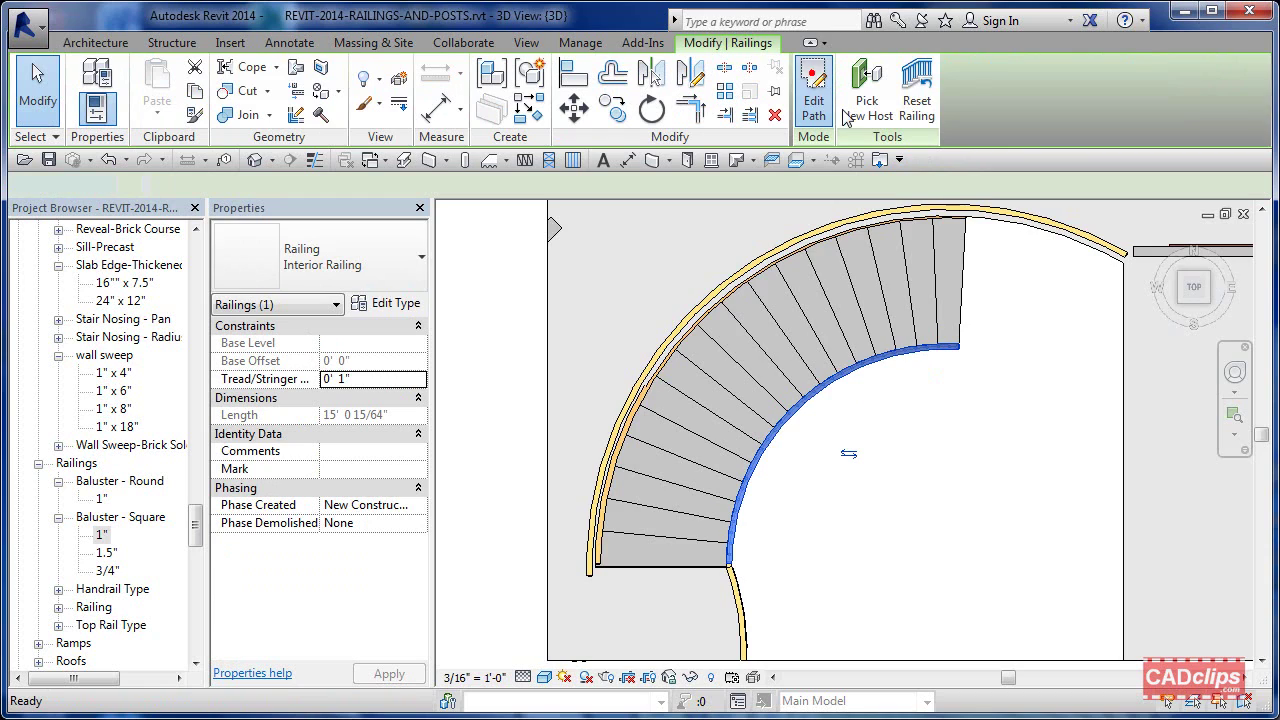
pyautogui.click(726, 70)
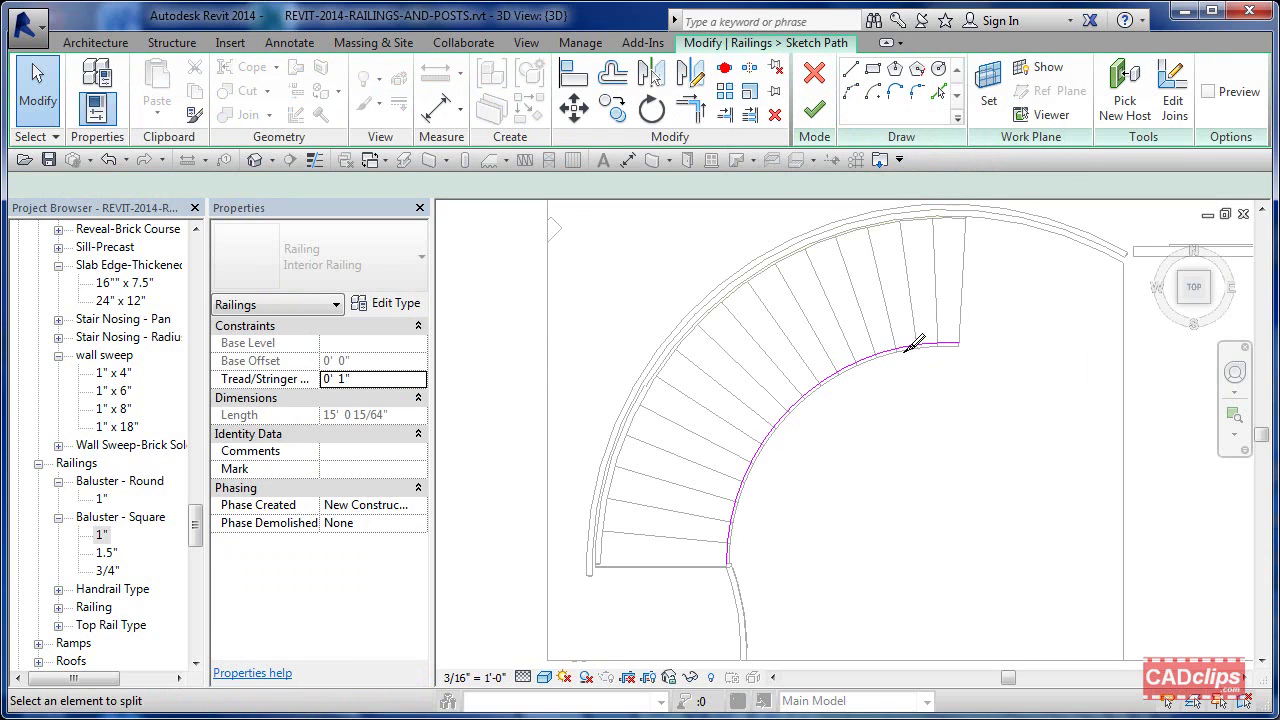
pyautogui.click(811, 391)
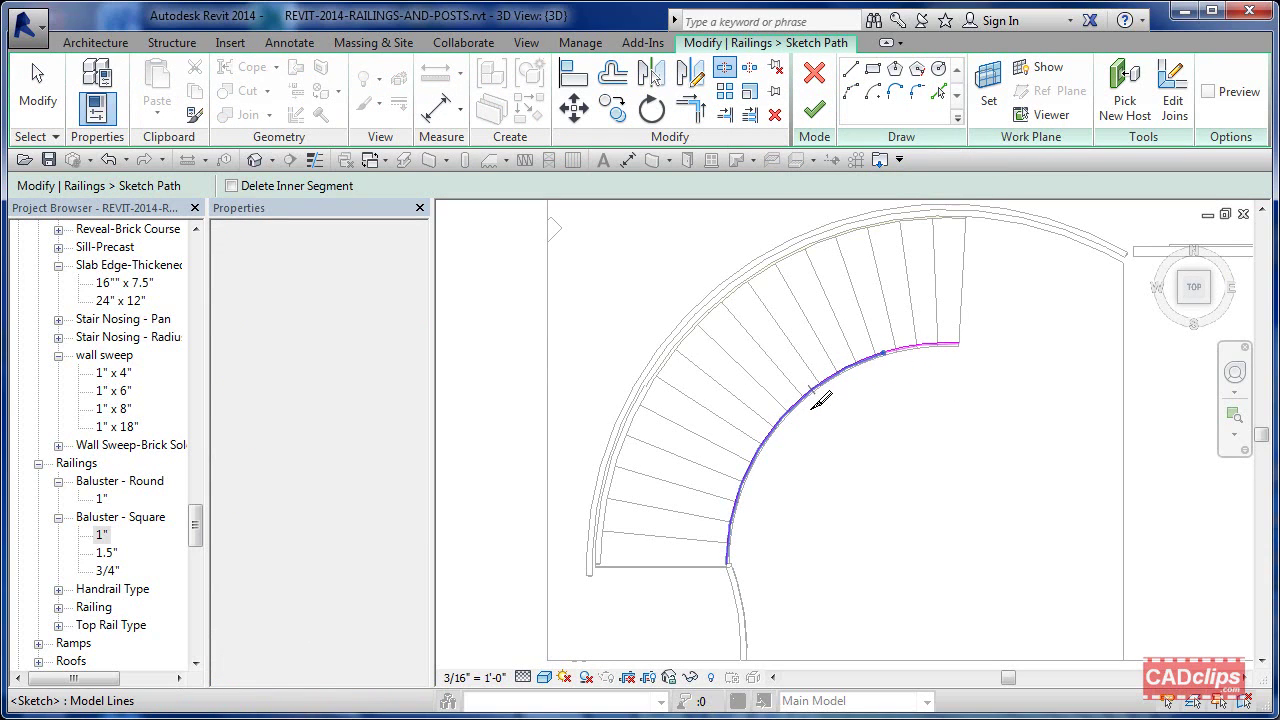
pyautogui.click(746, 475)
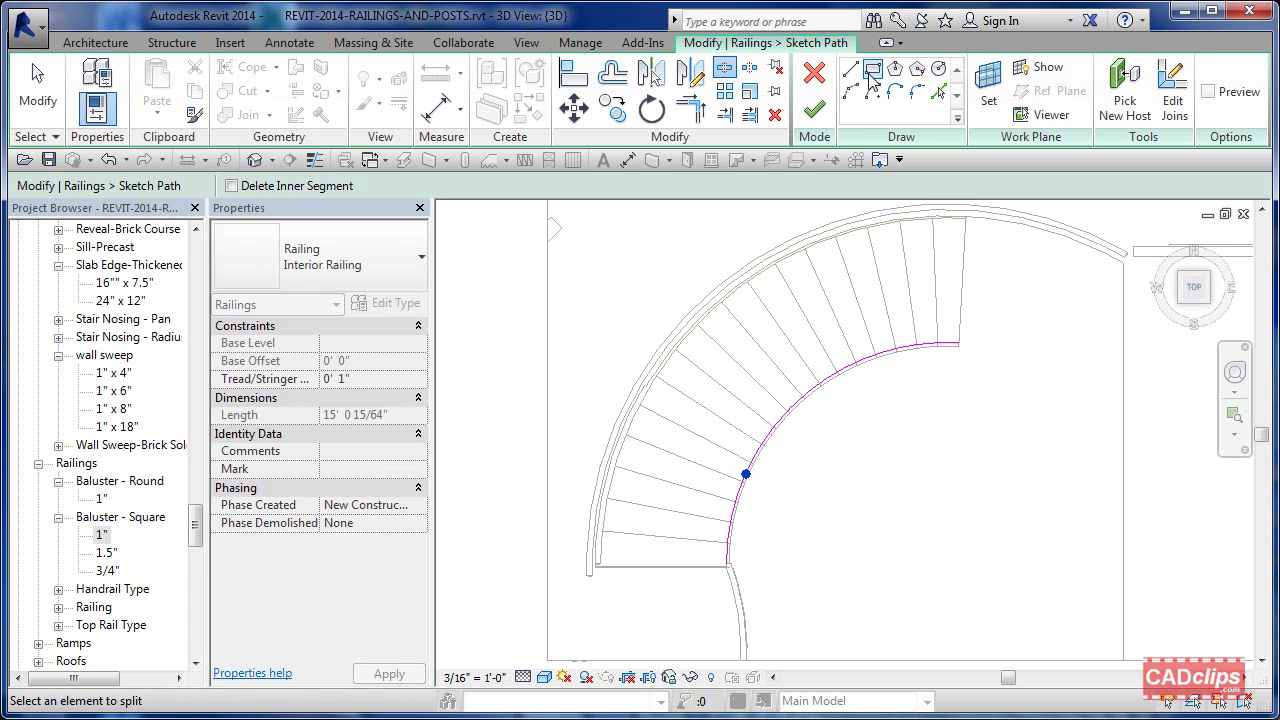
pyautogui.click(814, 108)
pyautogui.click(1018, 432)
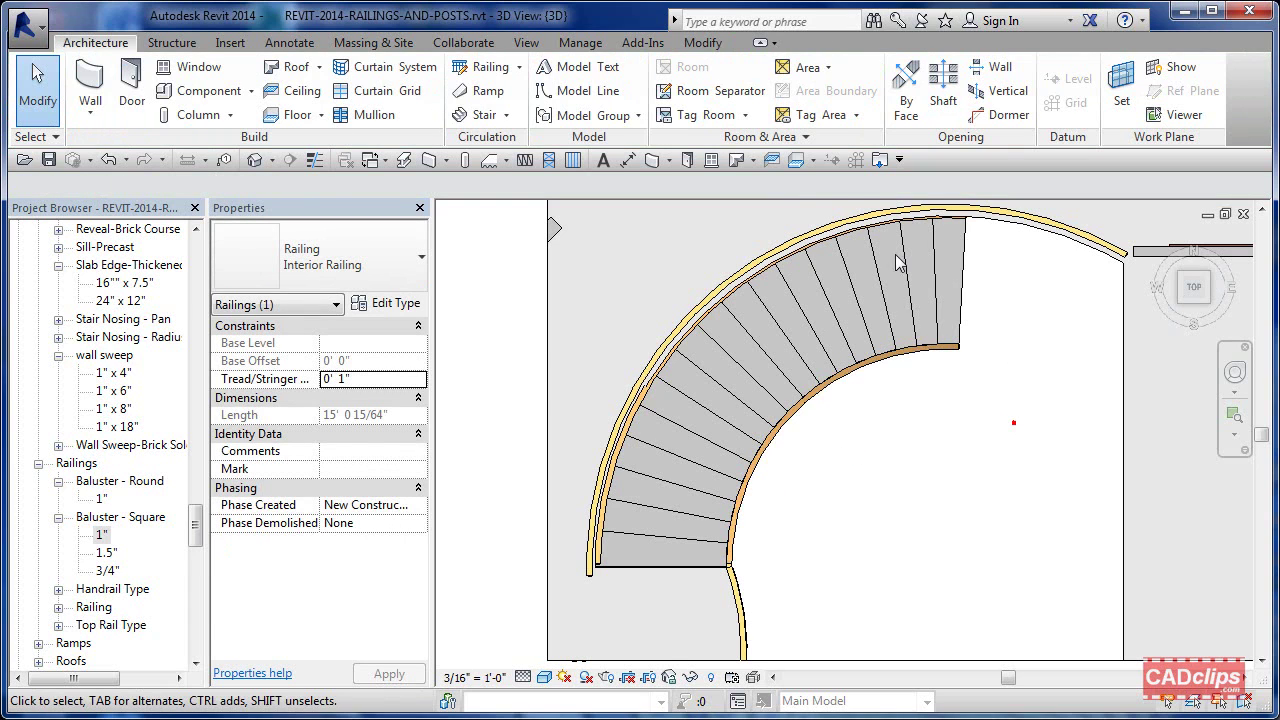
# Orbit the 3D view around the curved stair, then open the upper interior railing's path sketch.
pyautogui.click(776, 404)
pyautogui.keyDown('shift'); pyautogui.moveTo(776, 402); pyautogui.dragTo(805, 362, button='middle'); pyautogui.keyUp('shift')
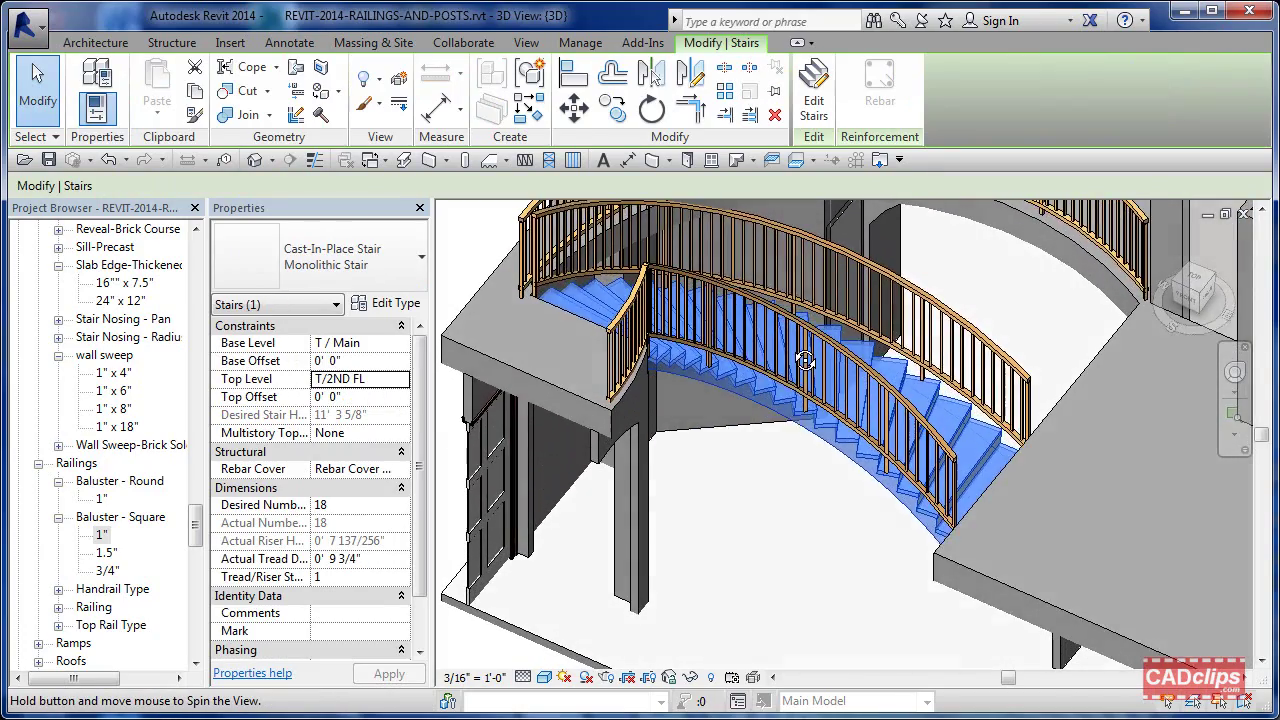
pyautogui.scroll(4, 840, 514)
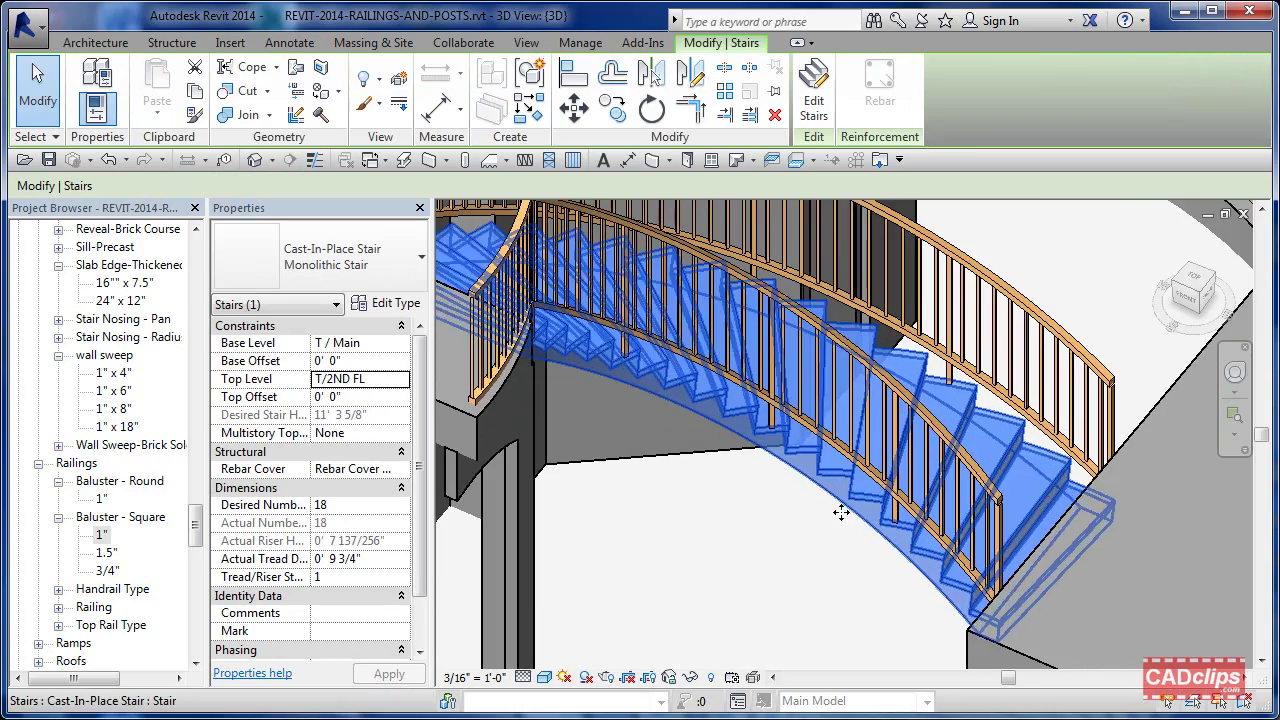
pyautogui.keyDown('shift'); pyautogui.moveTo(840, 512); pyautogui.dragTo(870, 368, button='middle'); pyautogui.keyUp('shift')
pyautogui.keyDown('shift'); pyautogui.moveTo(903, 442); pyautogui.dragTo(598, 242, button='middle'); pyautogui.keyUp('shift')
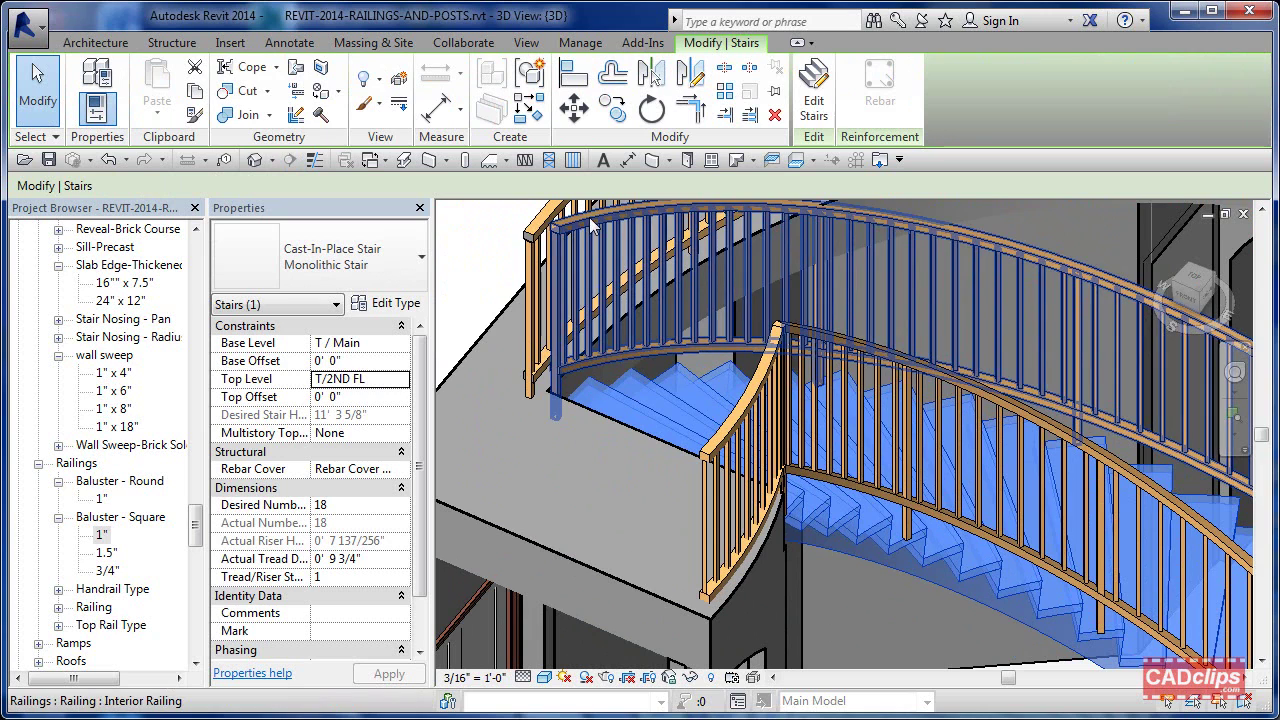
pyautogui.click(592, 228)
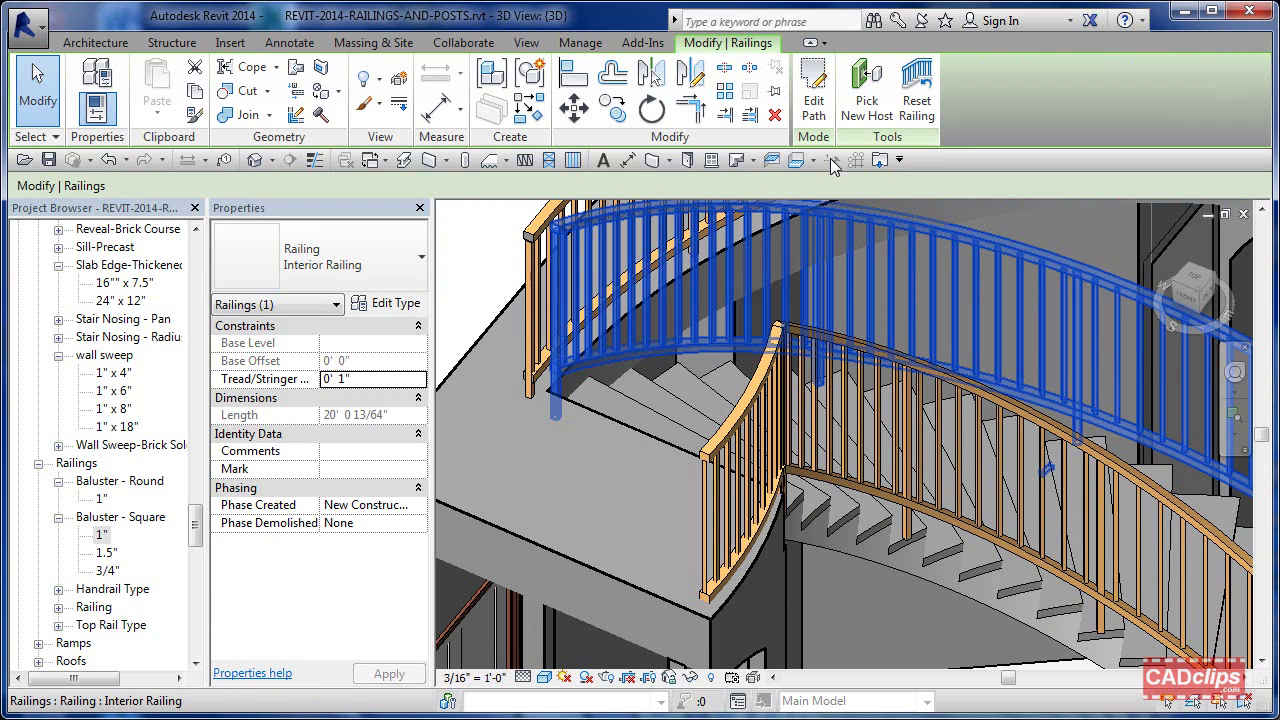
pyautogui.click(814, 95)
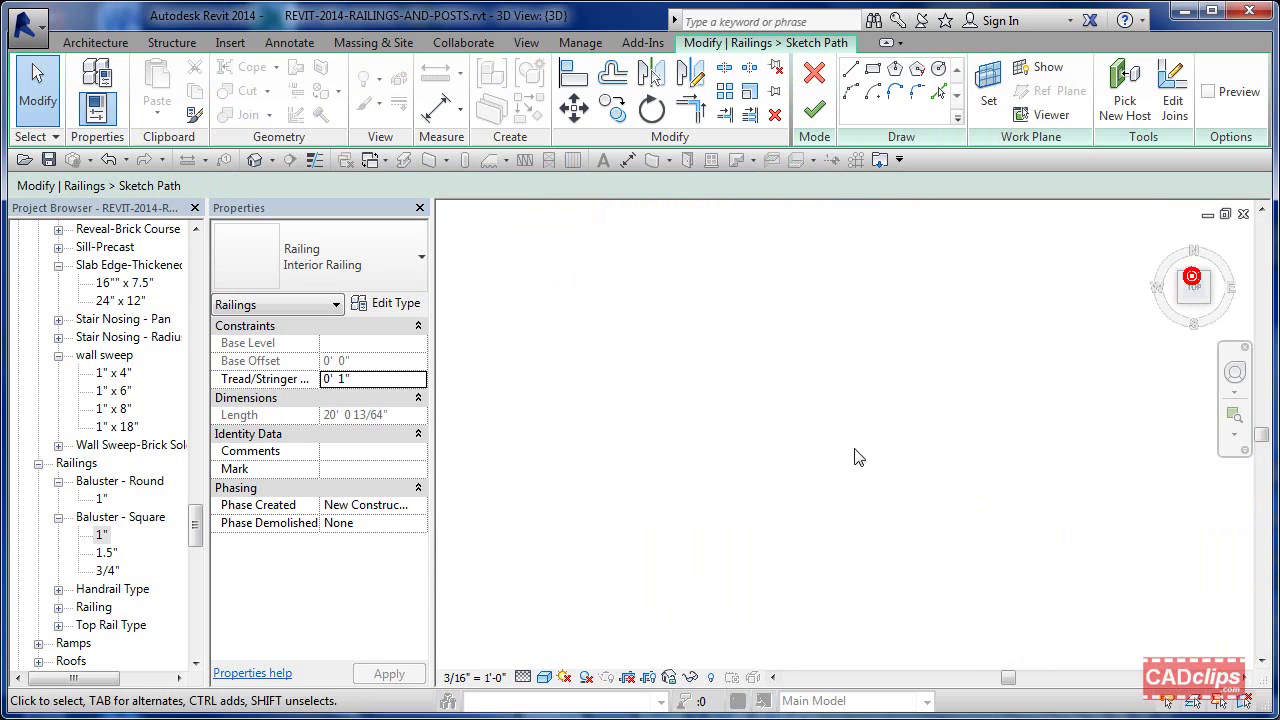
# Extend the railing path's arc end down to the landing edge.
pyautogui.scroll(6, 730, 546)
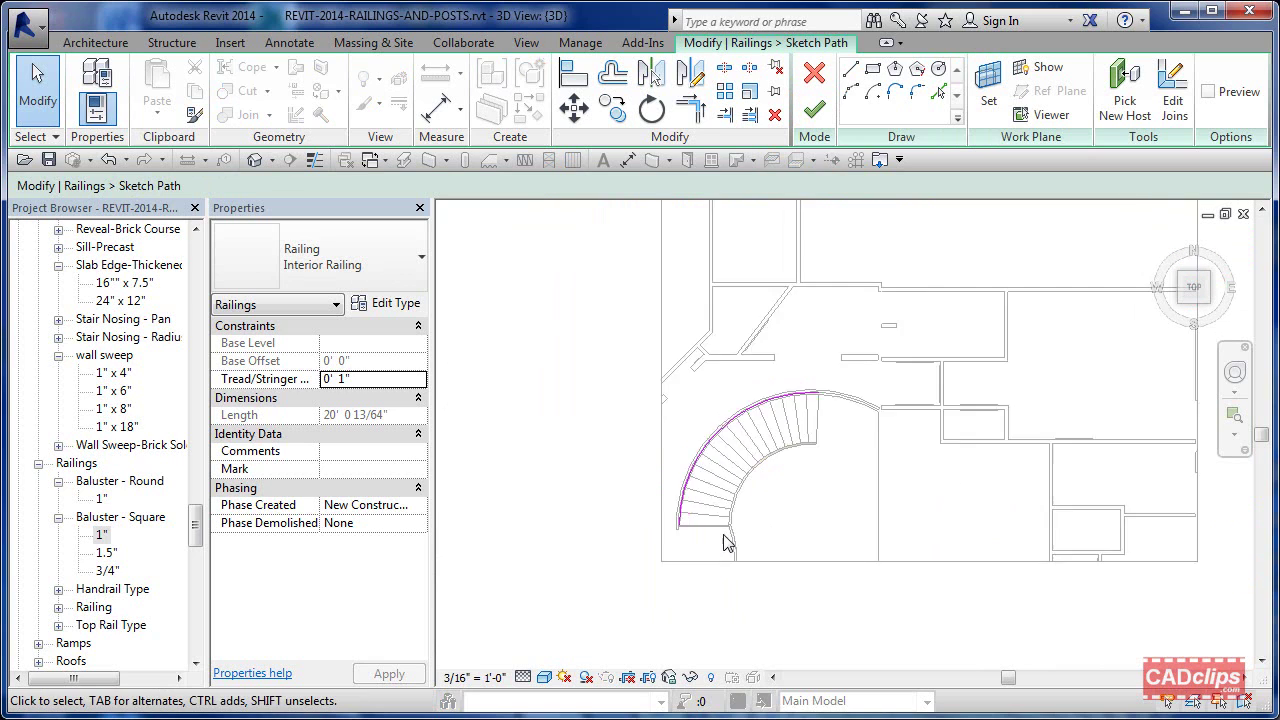
pyautogui.scroll(3, 590, 445)
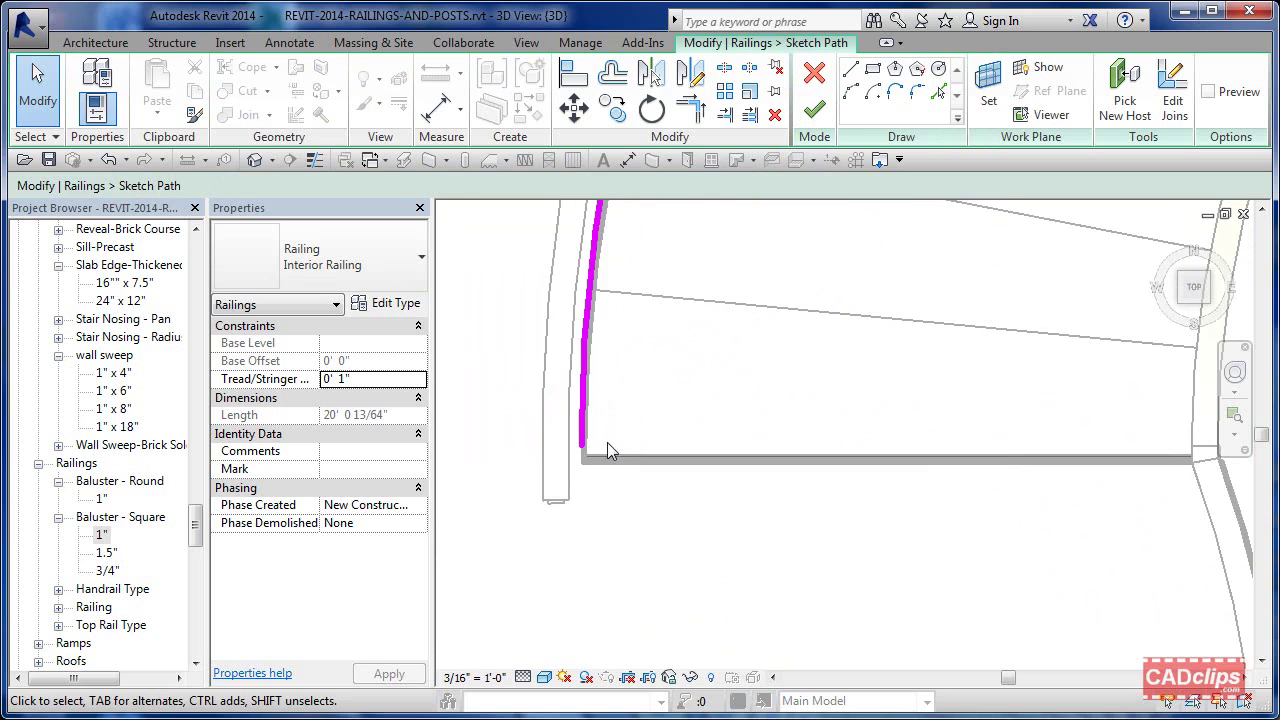
pyautogui.click(584, 440)
pyautogui.moveTo(590, 485); pyautogui.dragTo(594, 512)
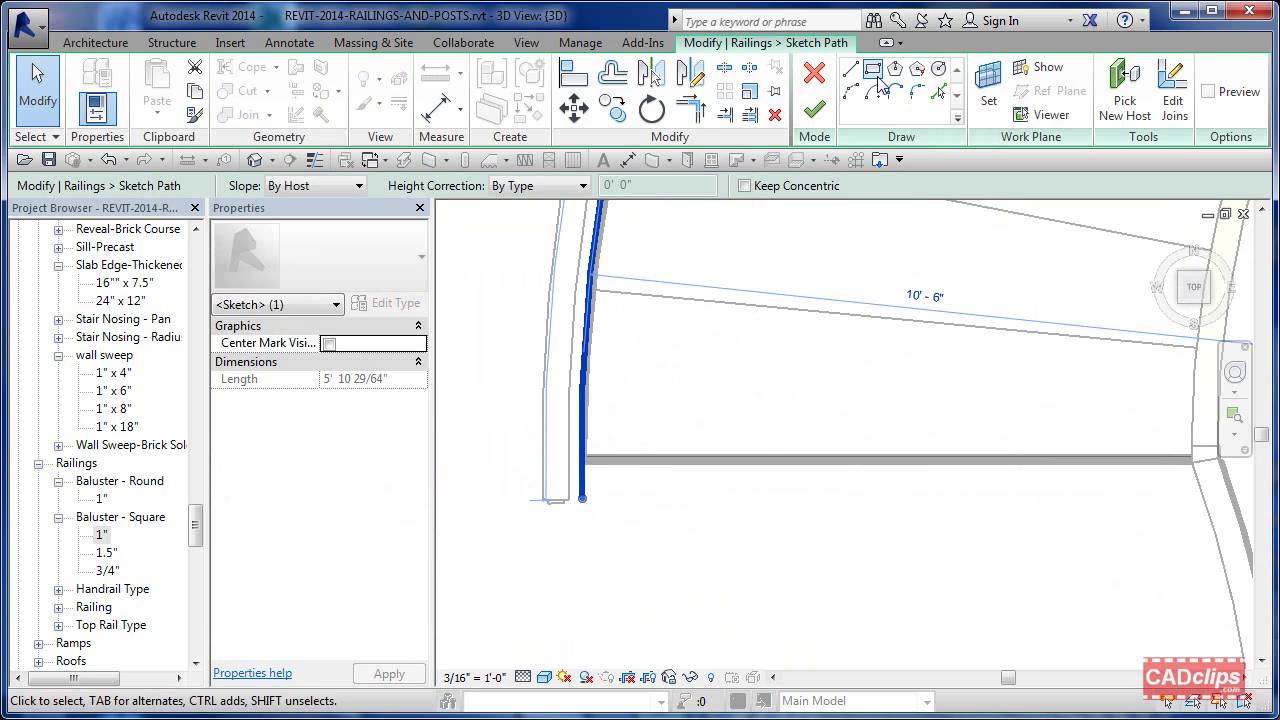
# Split the path near its lower end, set that short segment's slope to Flat, and finish.
pyautogui.click(724, 72)
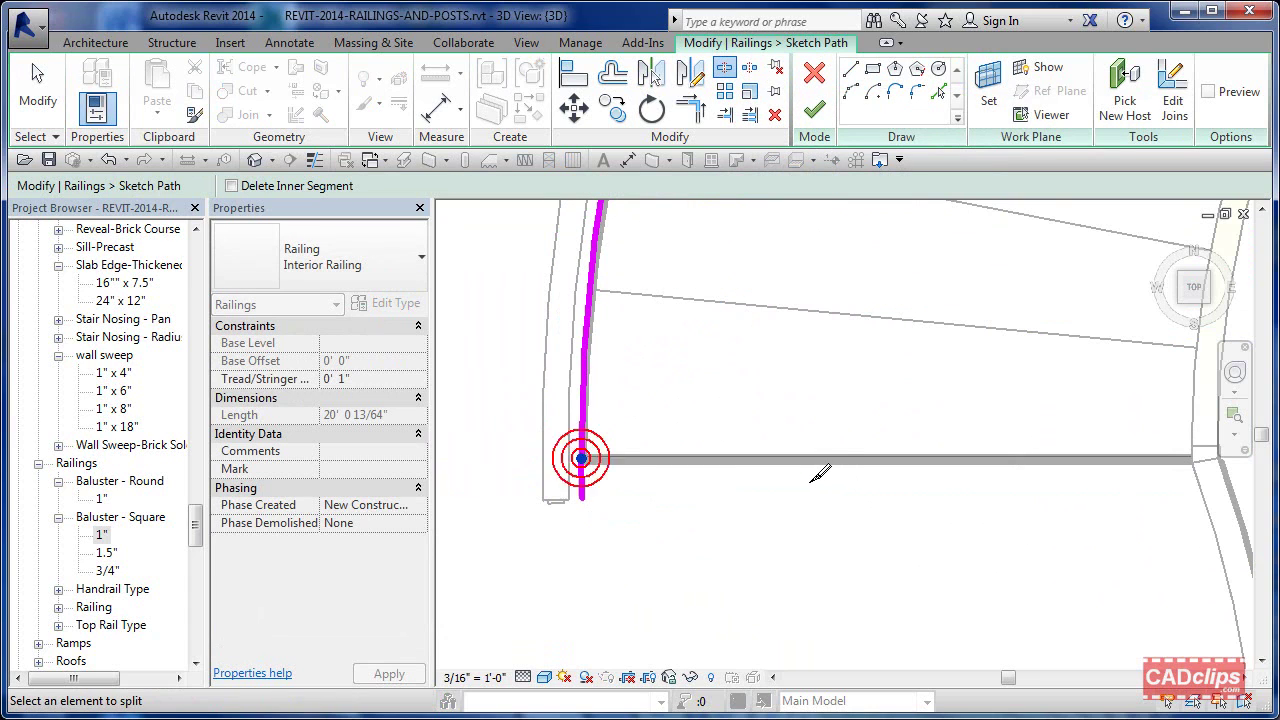
pyautogui.click(582, 500)
pyautogui.press('Escape')
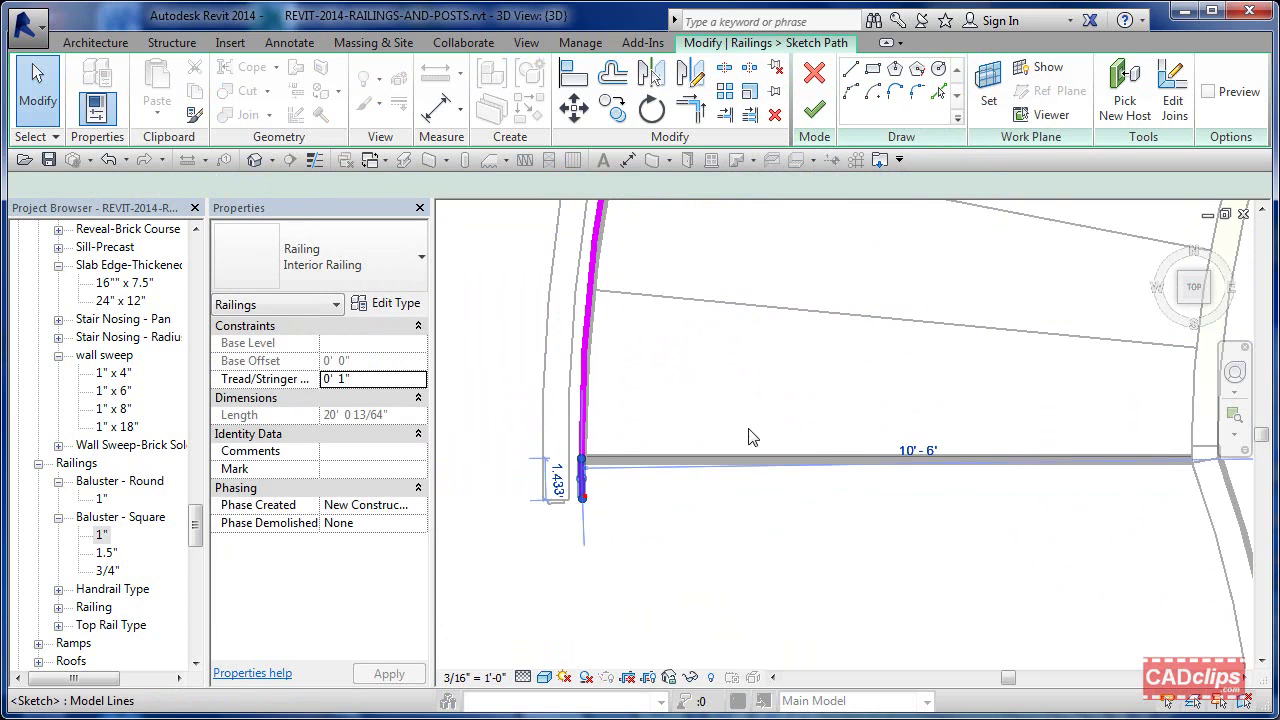
pyautogui.click(583, 506)
pyautogui.moveTo(583, 506)
pyautogui.mouseDown()
pyautogui.moveTo(591, 523)
pyautogui.moveTo(582, 510)
pyautogui.mouseUp()
pyautogui.moveTo(670, 452); pyautogui.dragTo(670, 452)
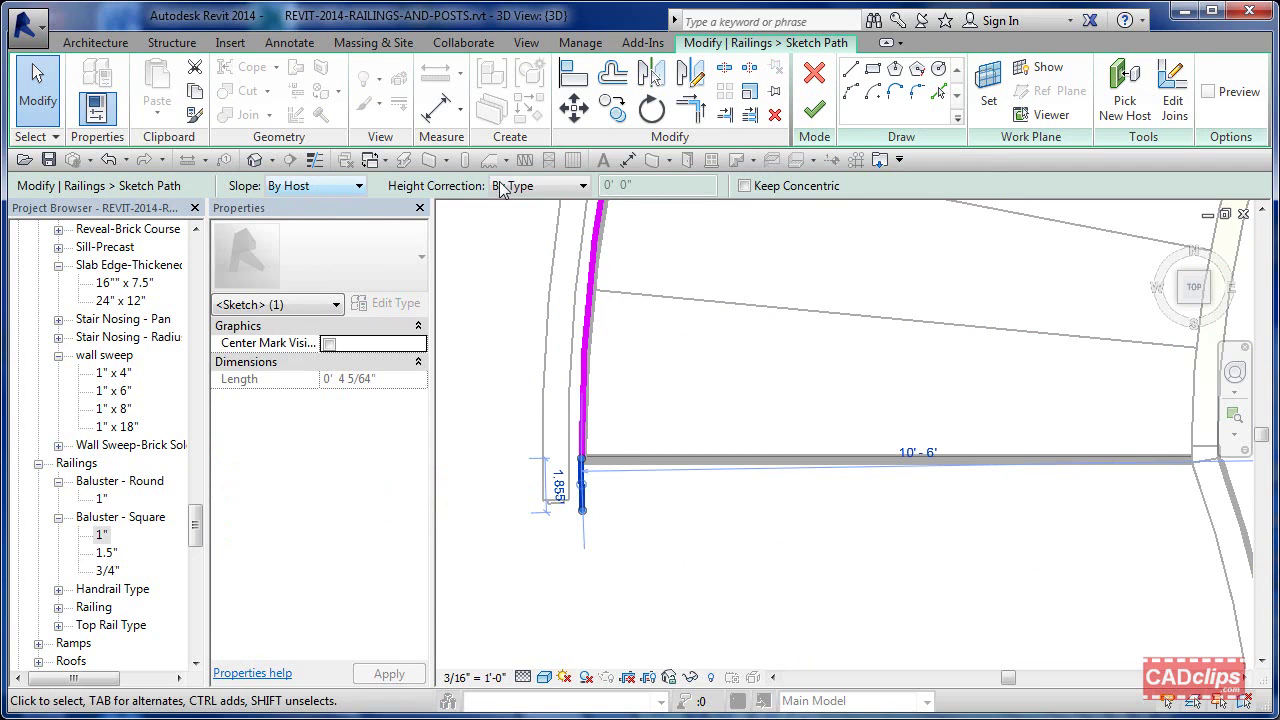
pyautogui.click(355, 186)
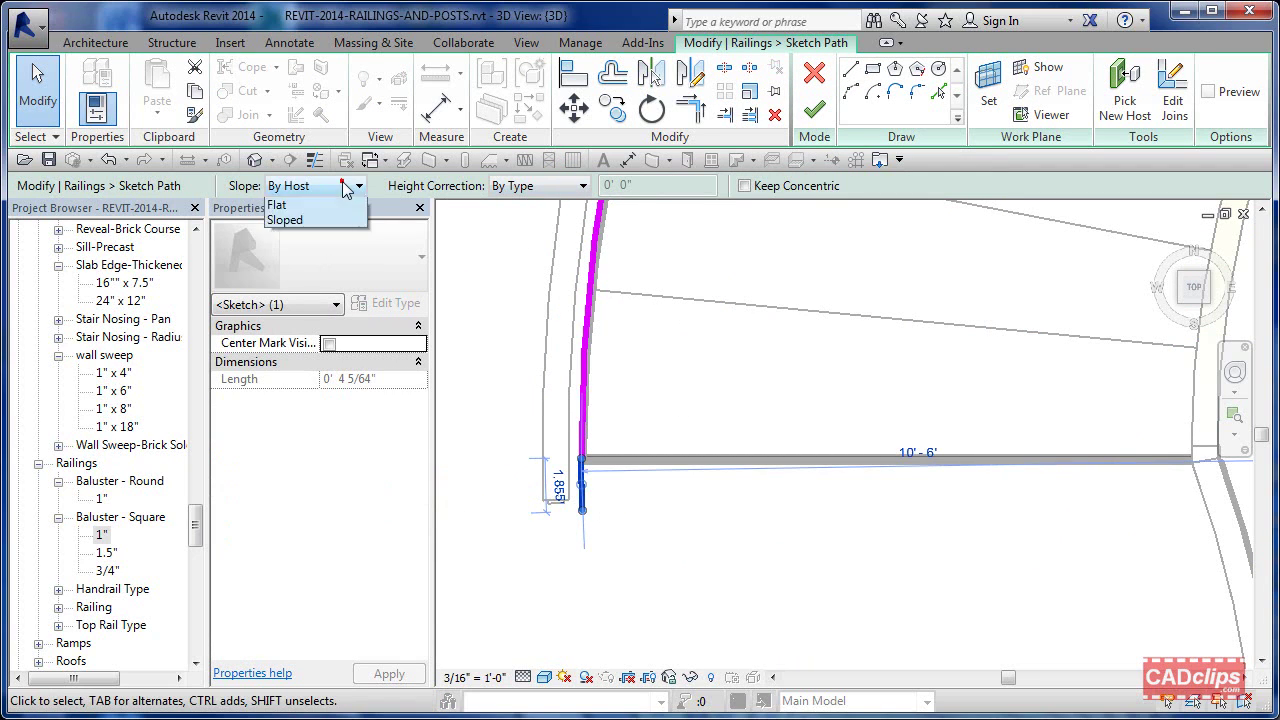
pyautogui.click(280, 213)
pyautogui.click(815, 112)
pyautogui.click(829, 513)
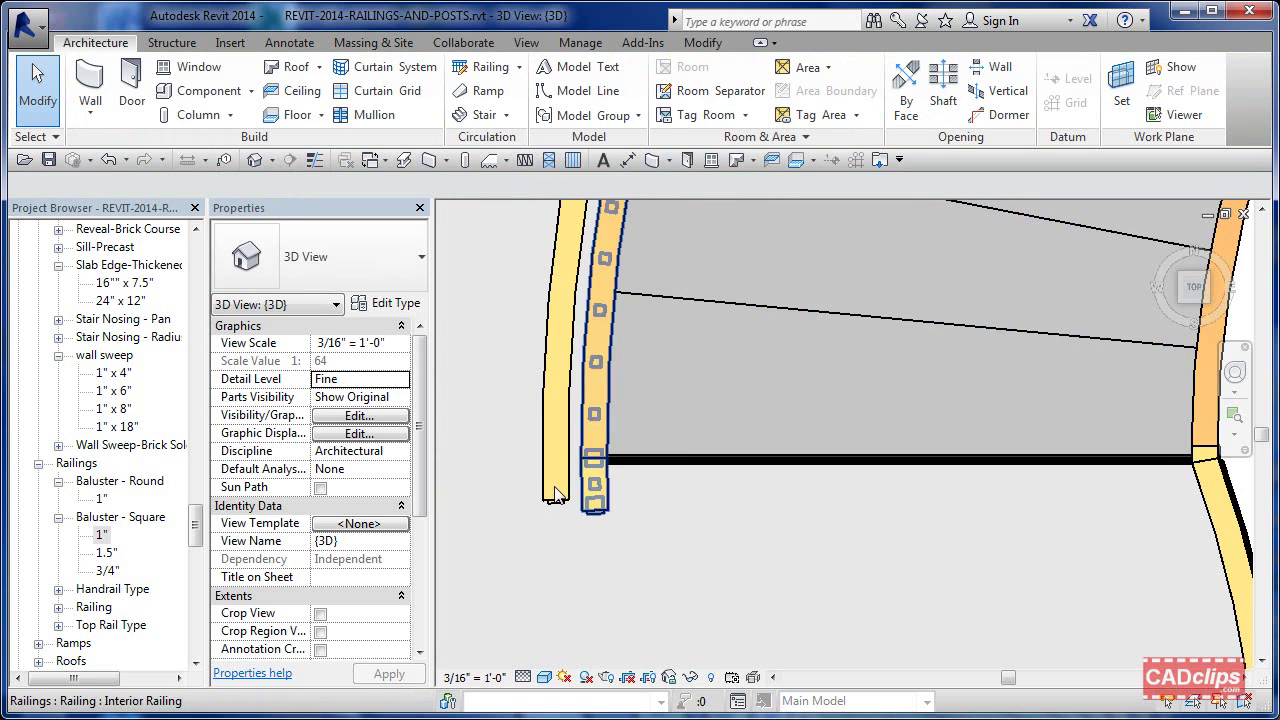
# Open the outer railing's path sketch and stretch its end down toward the landing.
pyautogui.click(593, 508)
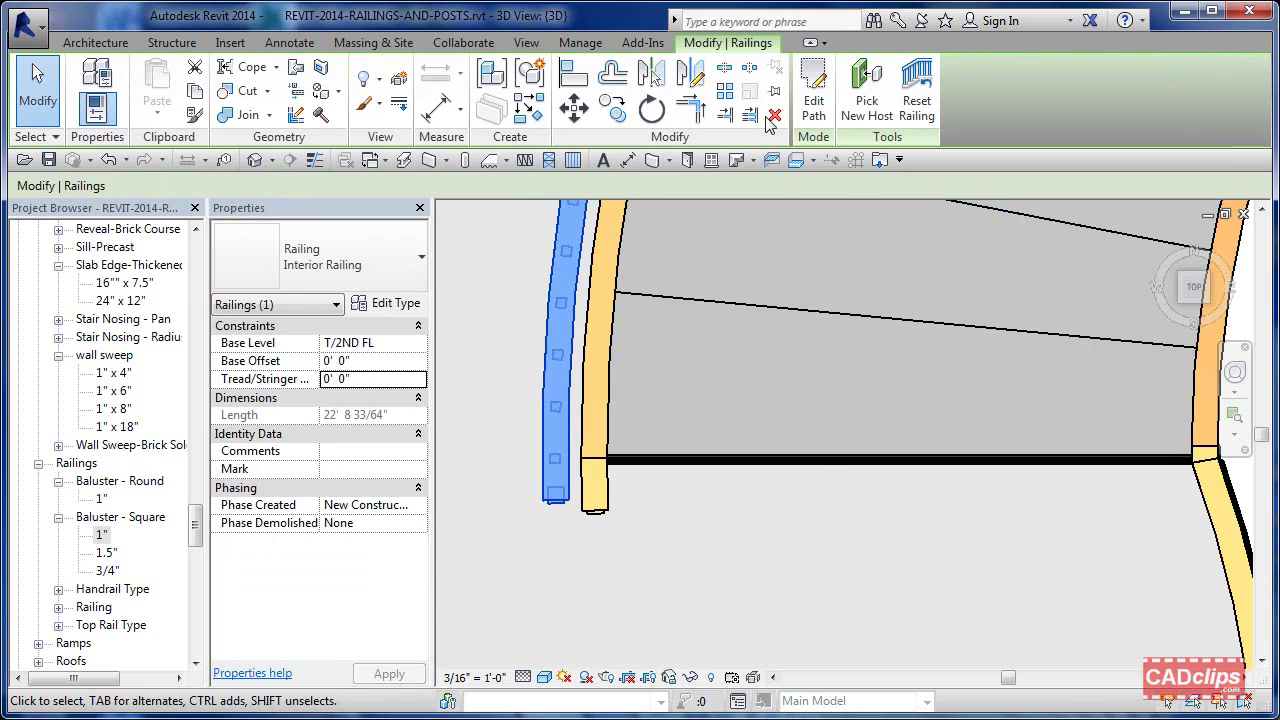
pyautogui.doubleClick(593, 508)
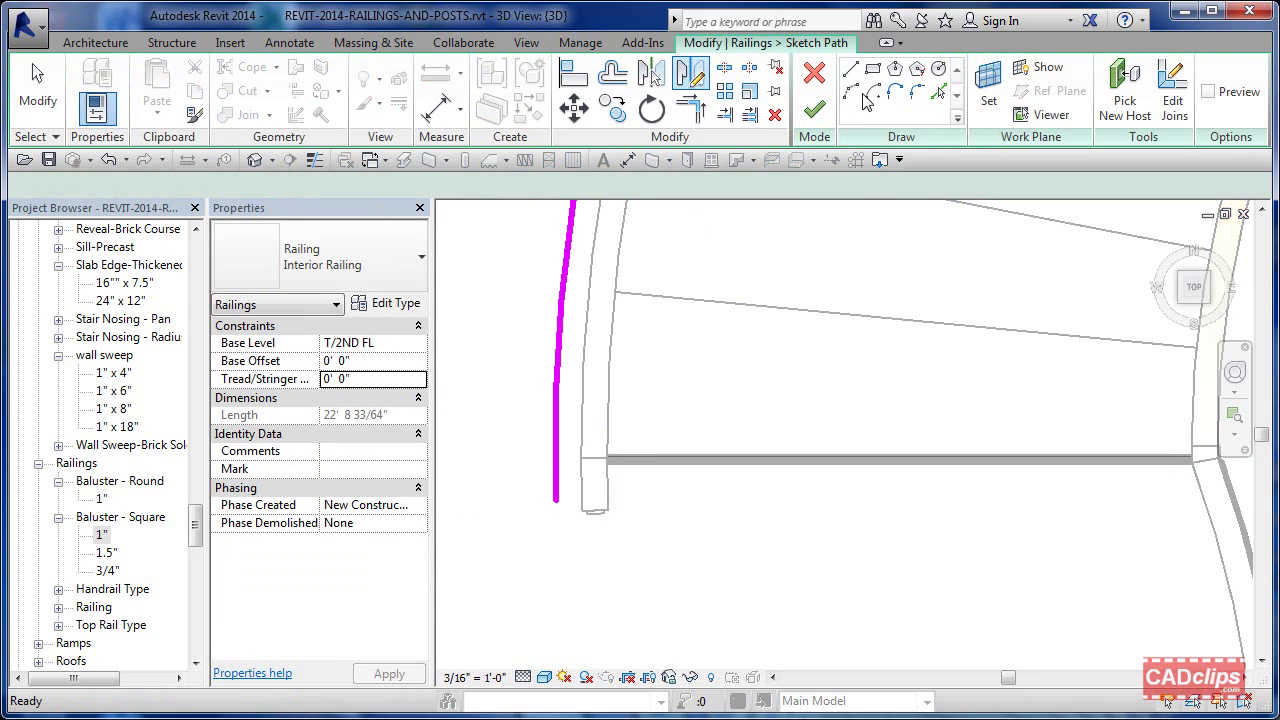
pyautogui.click(555, 497)
pyautogui.moveTo(555, 500); pyautogui.dragTo(567, 530)
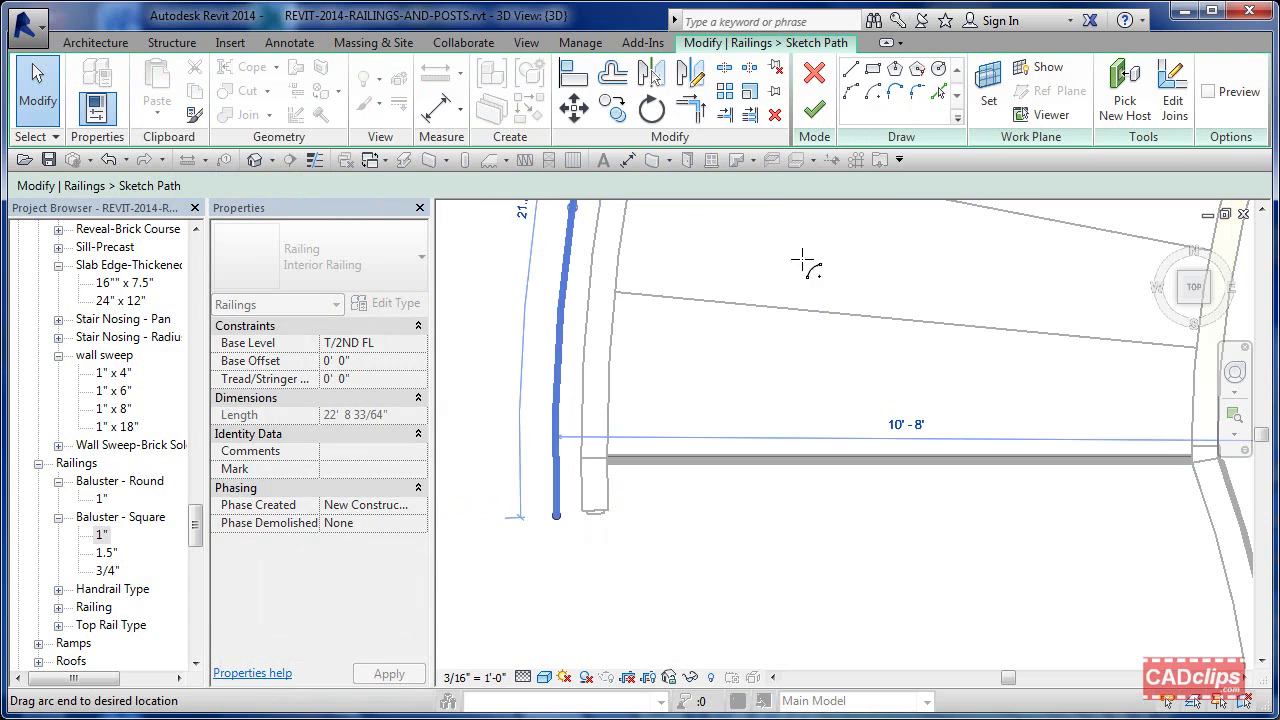
# Draw chained path lines down, across the stair end and back up, then finish the sketch.
pyautogui.click(850, 68)
pyautogui.click(557, 516)
pyautogui.click(557, 568)
pyautogui.click(601, 569)
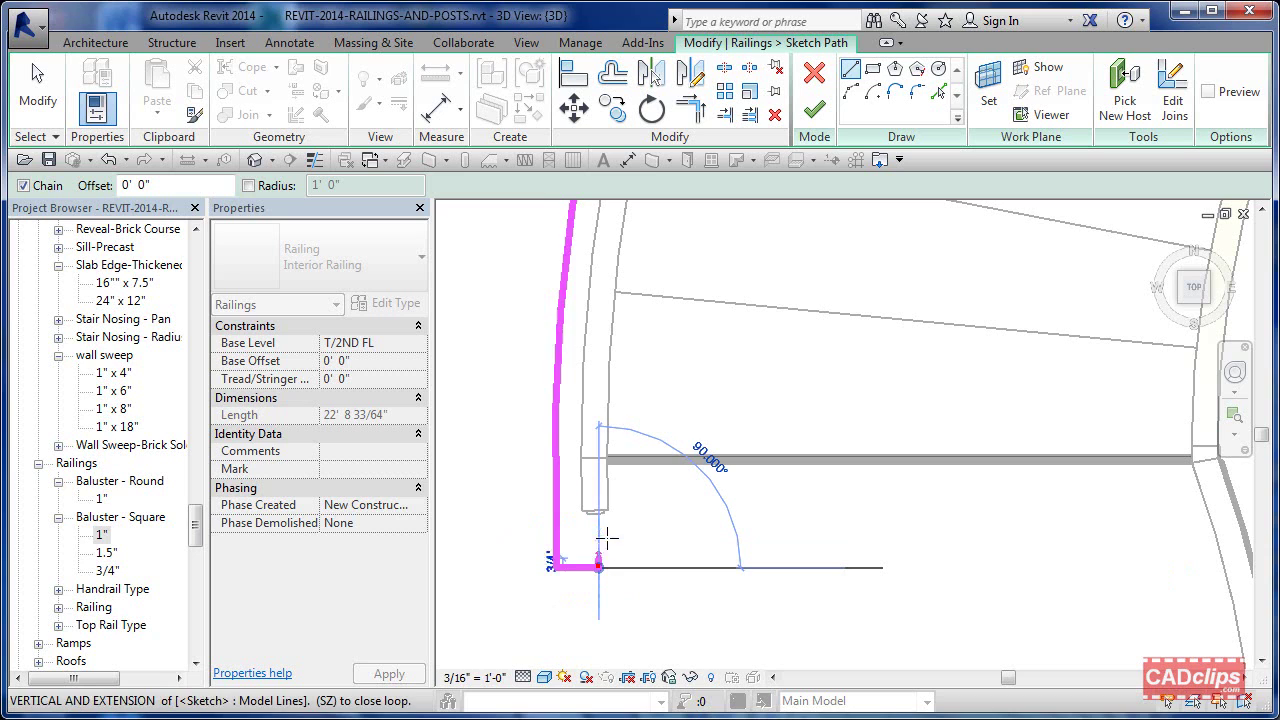
pyautogui.click(597, 516)
pyautogui.press('Escape')
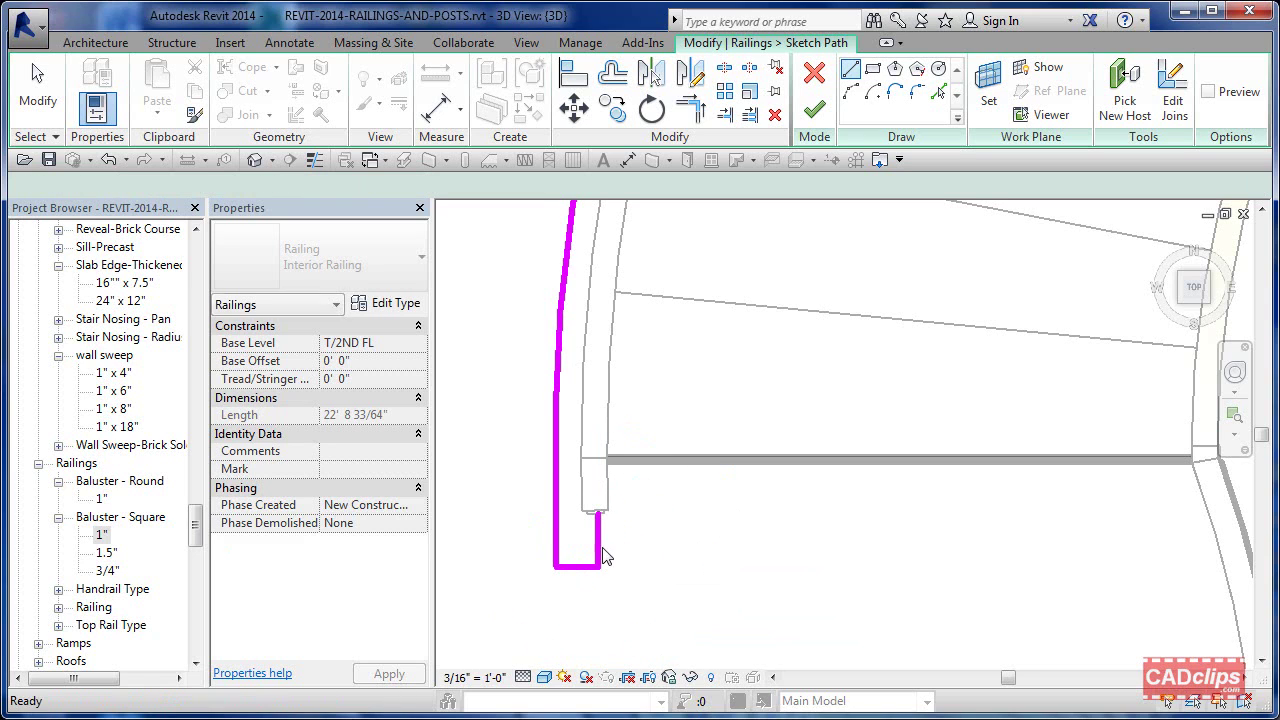
pyautogui.press('Escape')
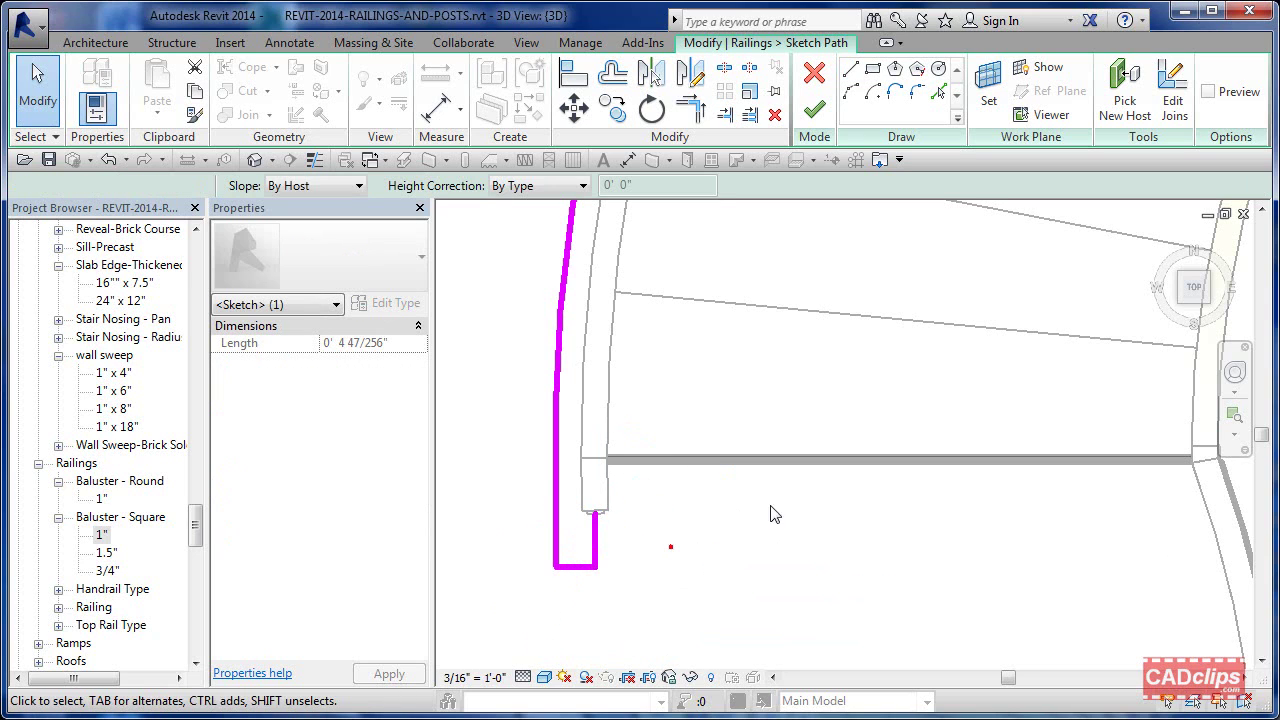
pyautogui.click(828, 116)
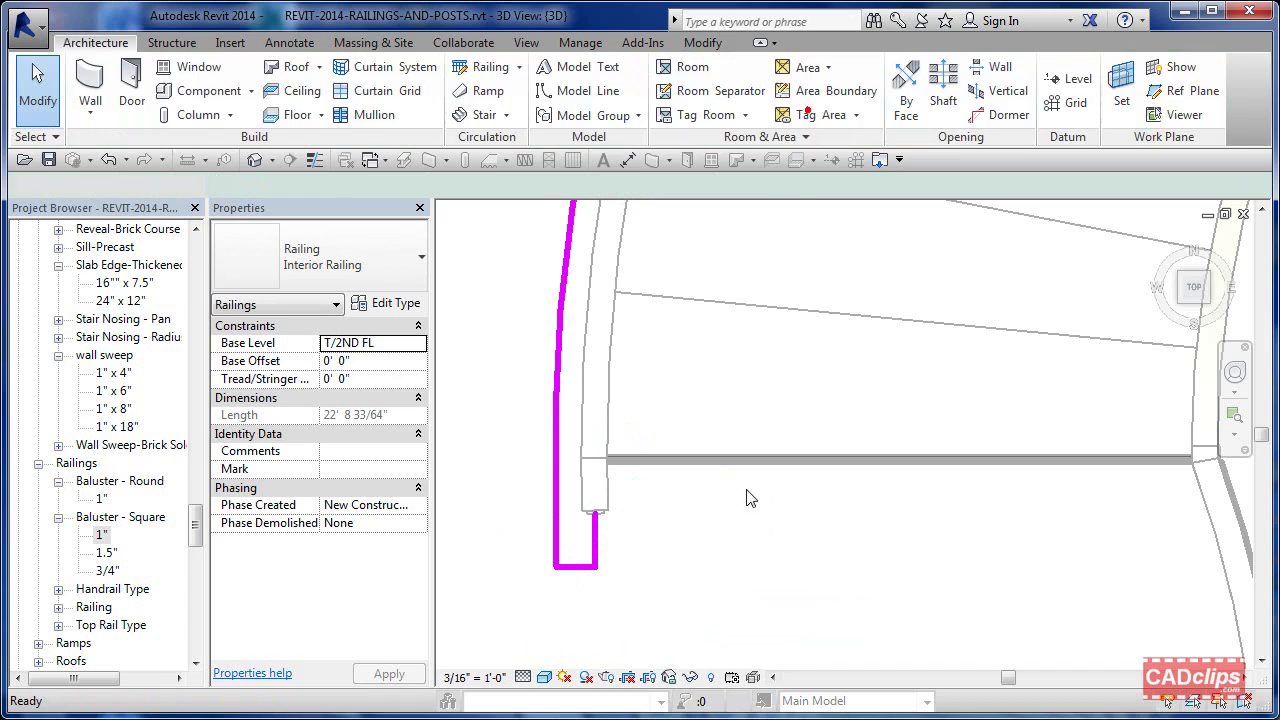
pyautogui.click(750, 589)
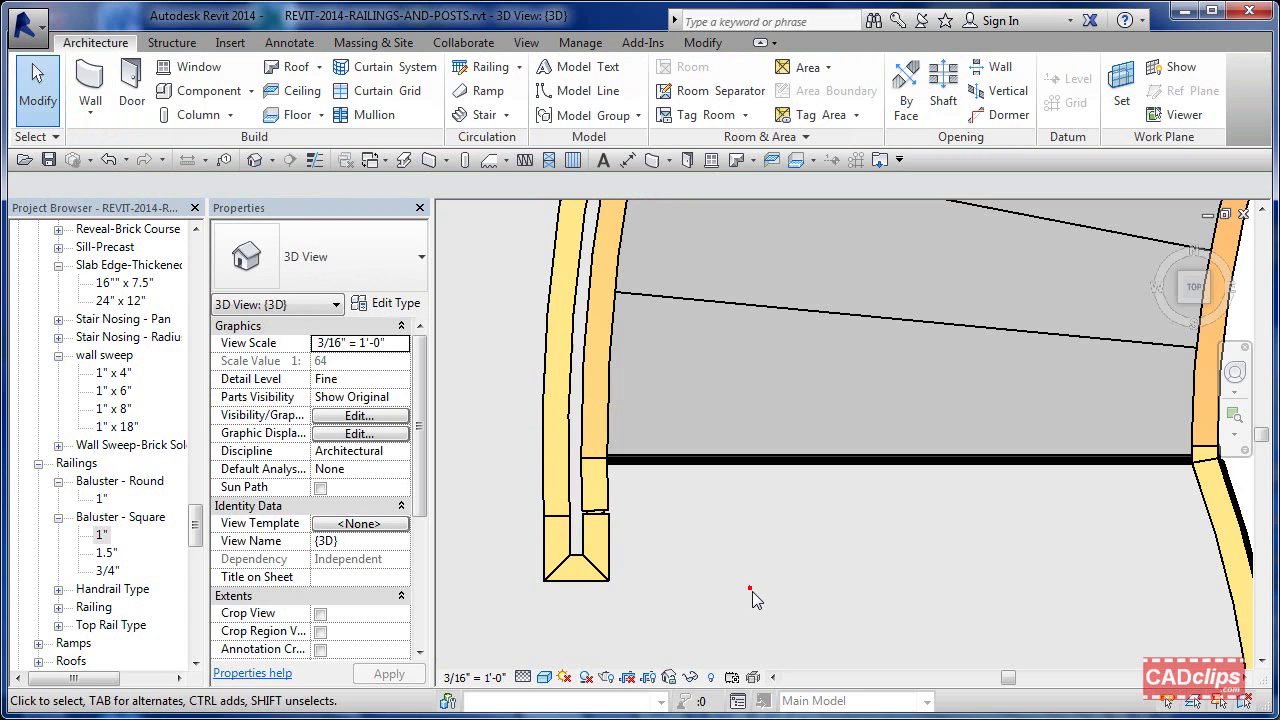
# Orbit, pan and zoom the 3D view to show the whole curved stair, then select the upper railing.
pyautogui.click(605, 497)
pyautogui.keyDown('shift'); pyautogui.moveTo(605, 497); pyautogui.dragTo(770, 470, button='middle'); pyautogui.keyUp('shift')
pyautogui.scroll(-5, 736, 534)
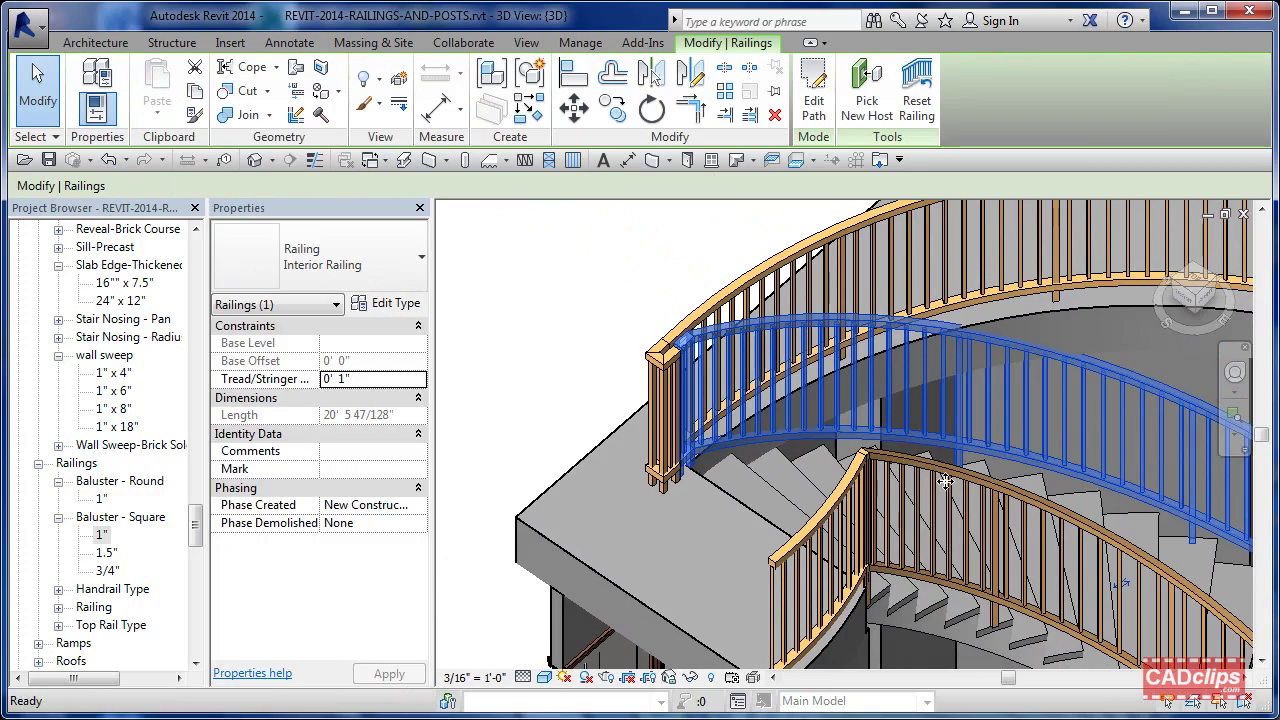
pyautogui.moveTo(672, 528); pyautogui.dragTo(900, 470, button='middle')
pyautogui.scroll(3, 663, 490)
pyautogui.scroll(2, 900, 470)
pyautogui.moveTo(987, 489); pyautogui.dragTo(1052, 440, button='middle')
pyautogui.scroll(-2, 925, 460)
pyautogui.scroll(-2, 949, 469)
pyautogui.click(1029, 292)
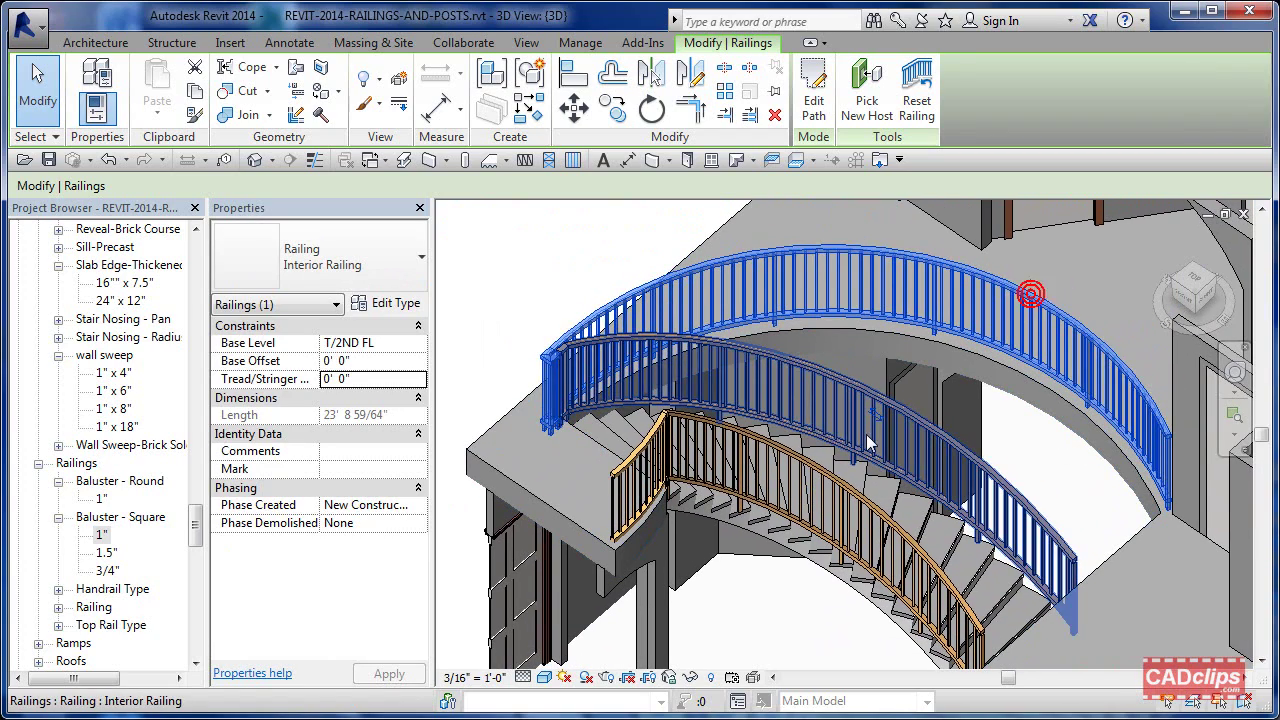
# Review the Interior Railing's baluster placement, keep Host as the Start Post base, and close both dialogs.
pyautogui.click(386, 302)
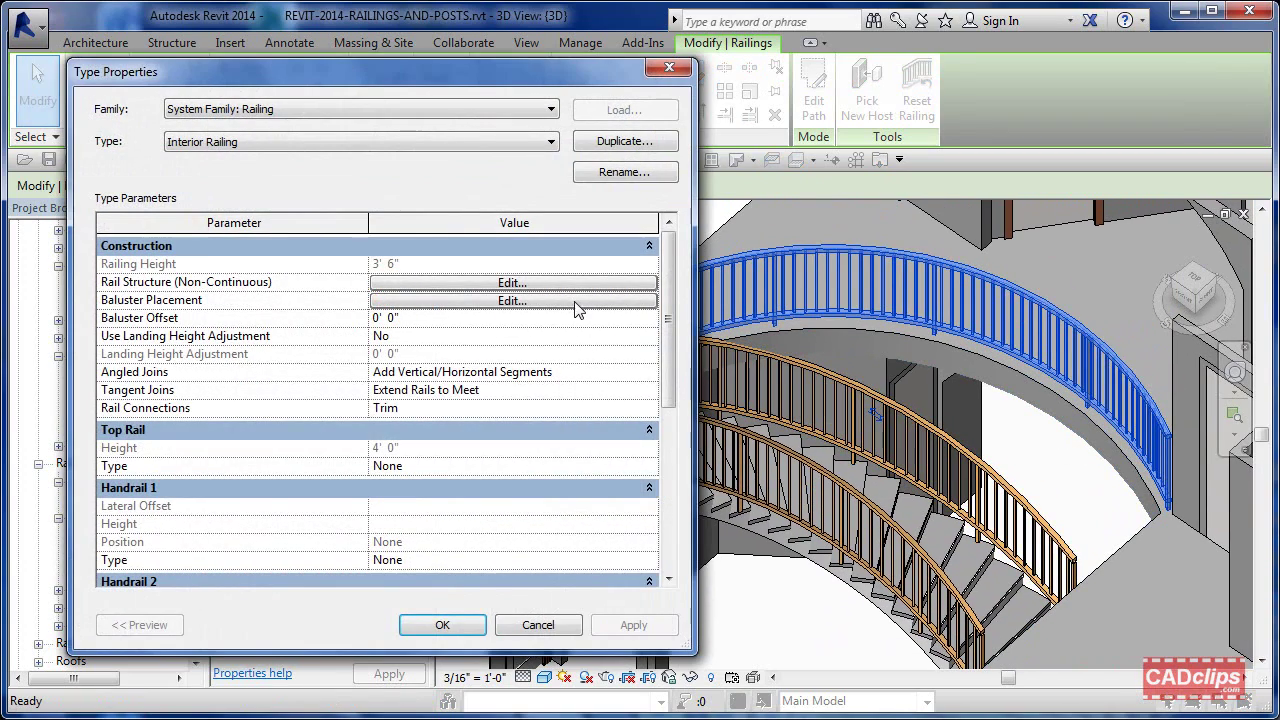
pyautogui.click(559, 303)
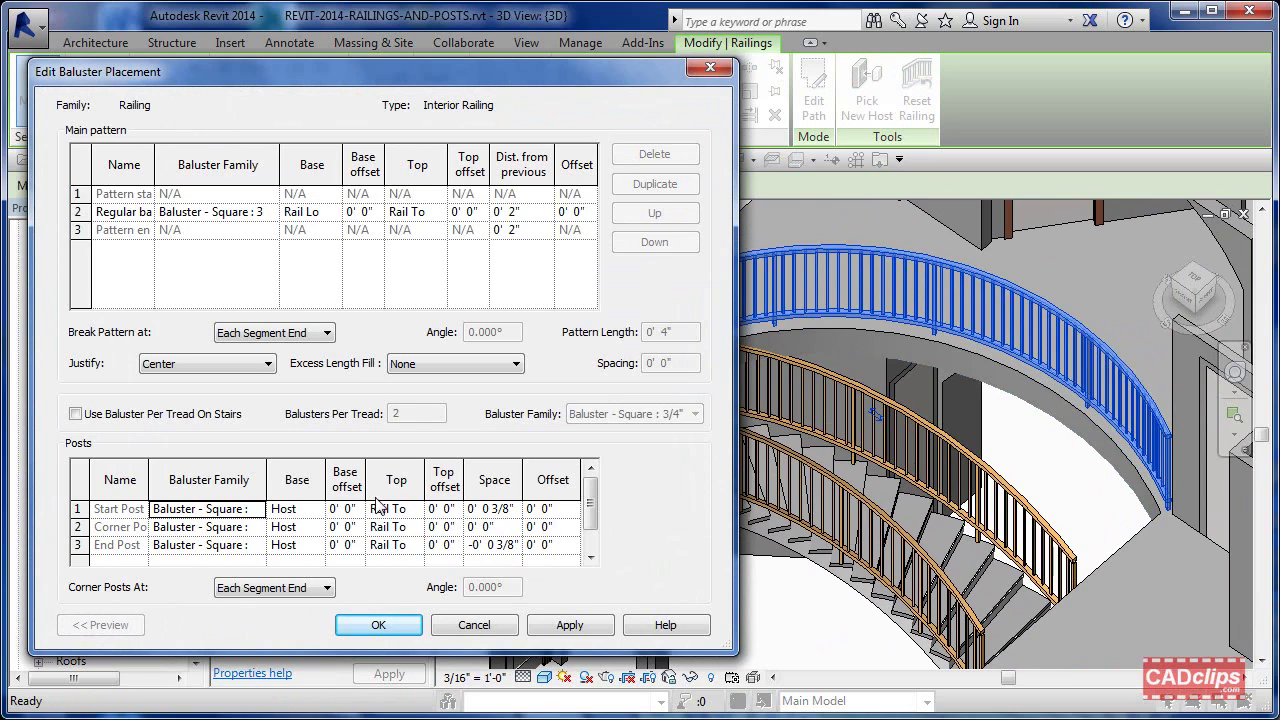
pyautogui.click(320, 512)
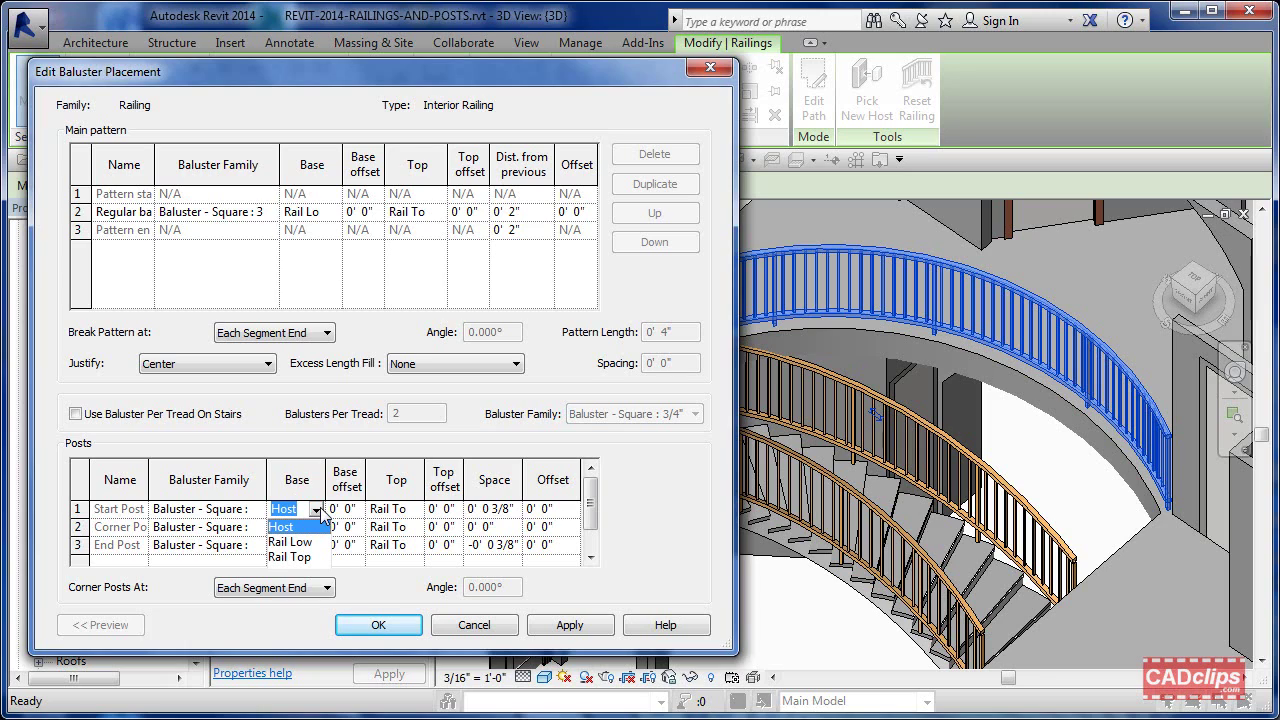
pyautogui.click(326, 452)
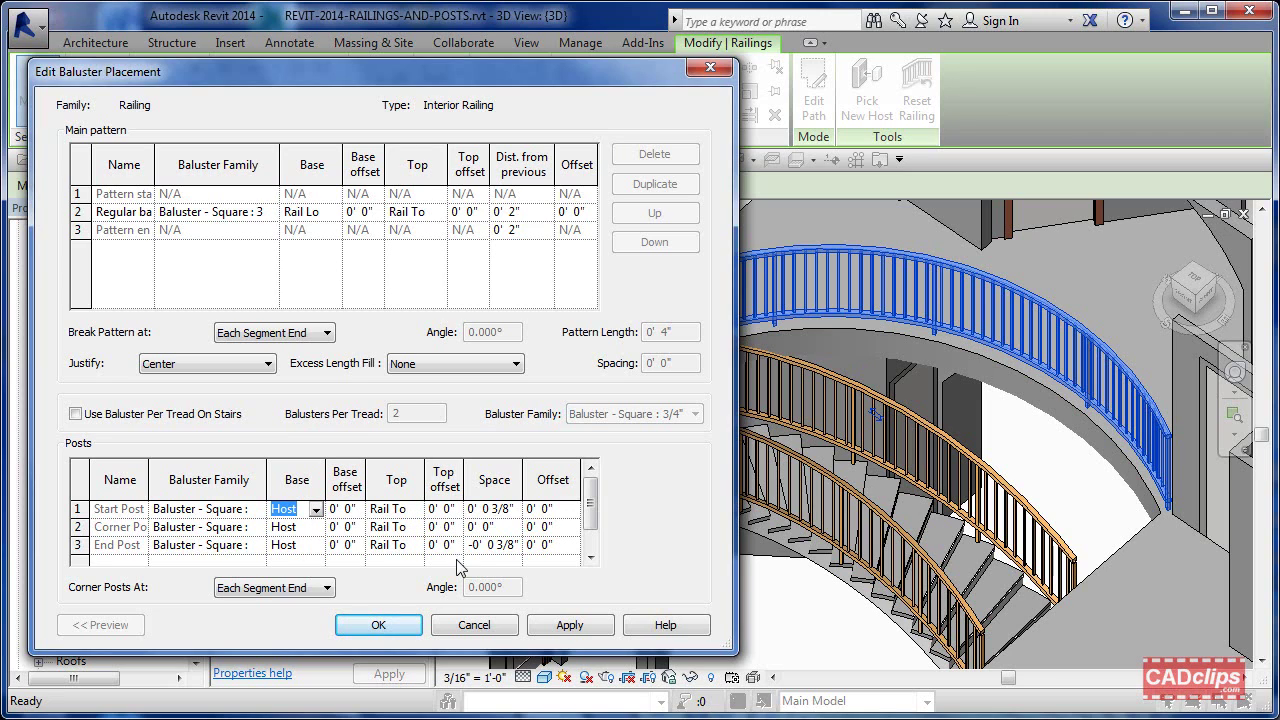
pyautogui.click(465, 512)
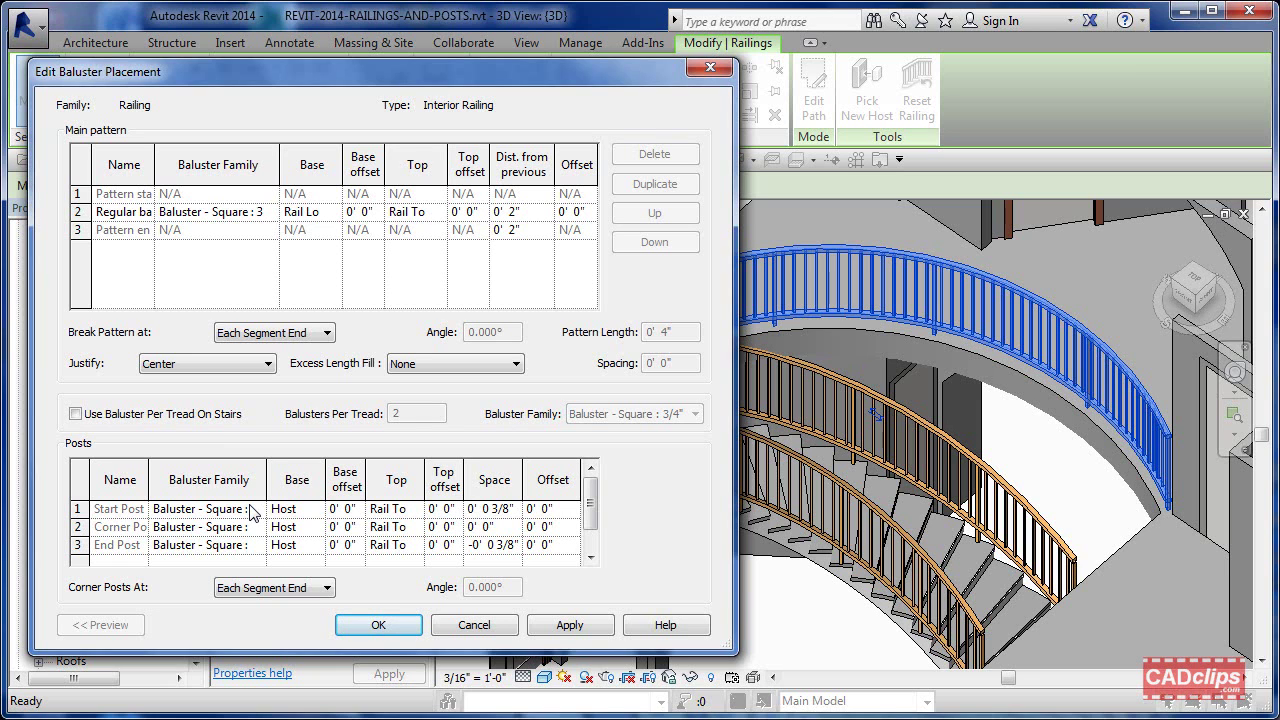
pyautogui.click(378, 624)
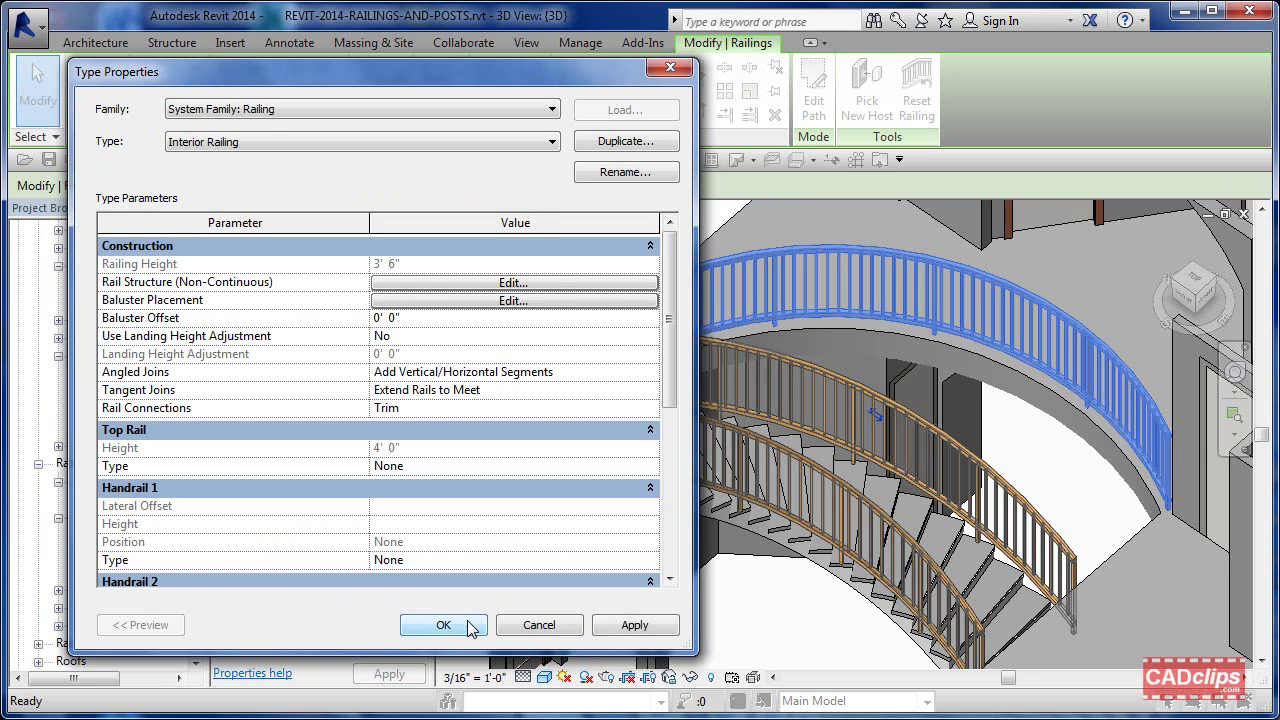
pyautogui.click(443, 622)
# Reselect the interior railing, open and finish its path sketch, then zoom out toward the room walls.
pyautogui.click(597, 288)
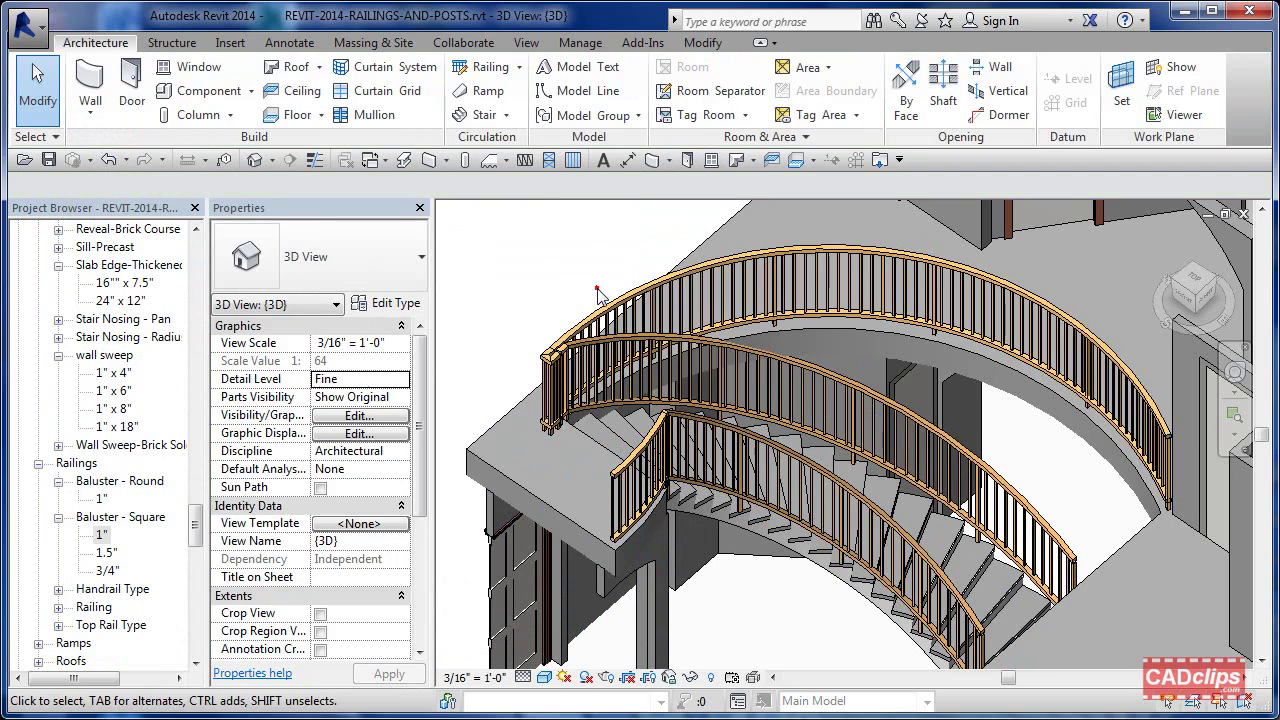
pyautogui.click(756, 263)
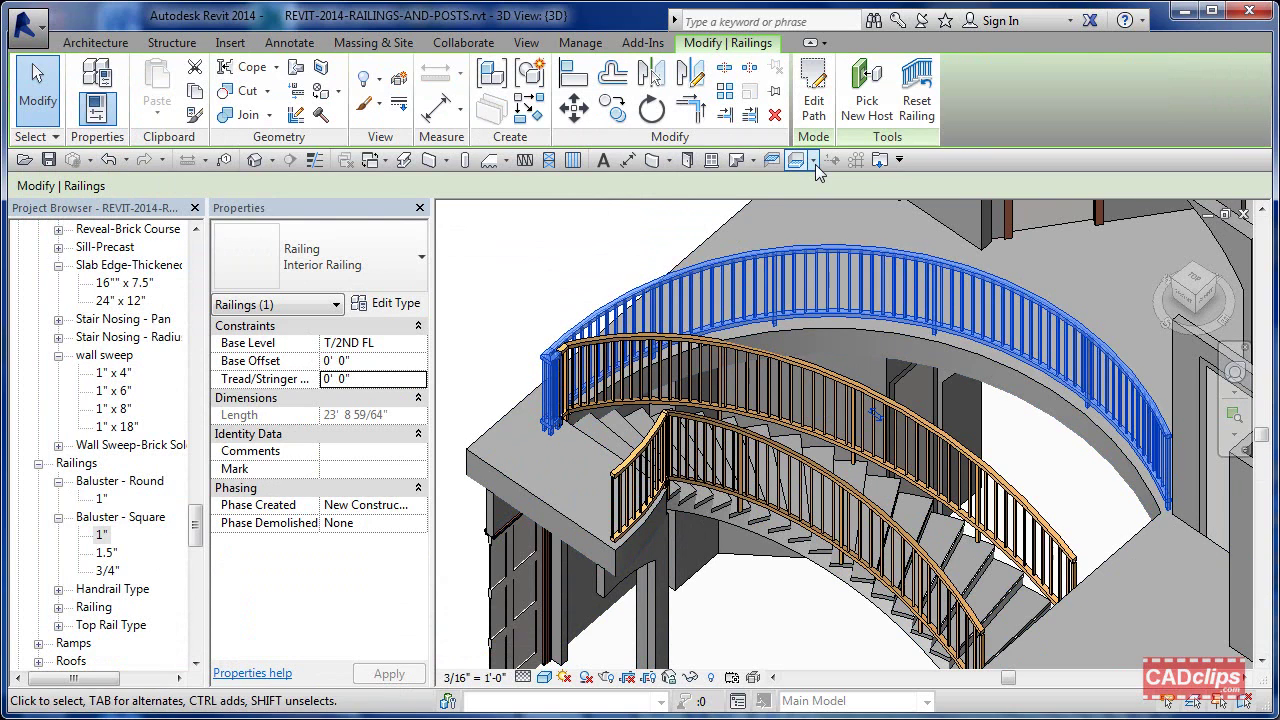
pyautogui.click(813, 95)
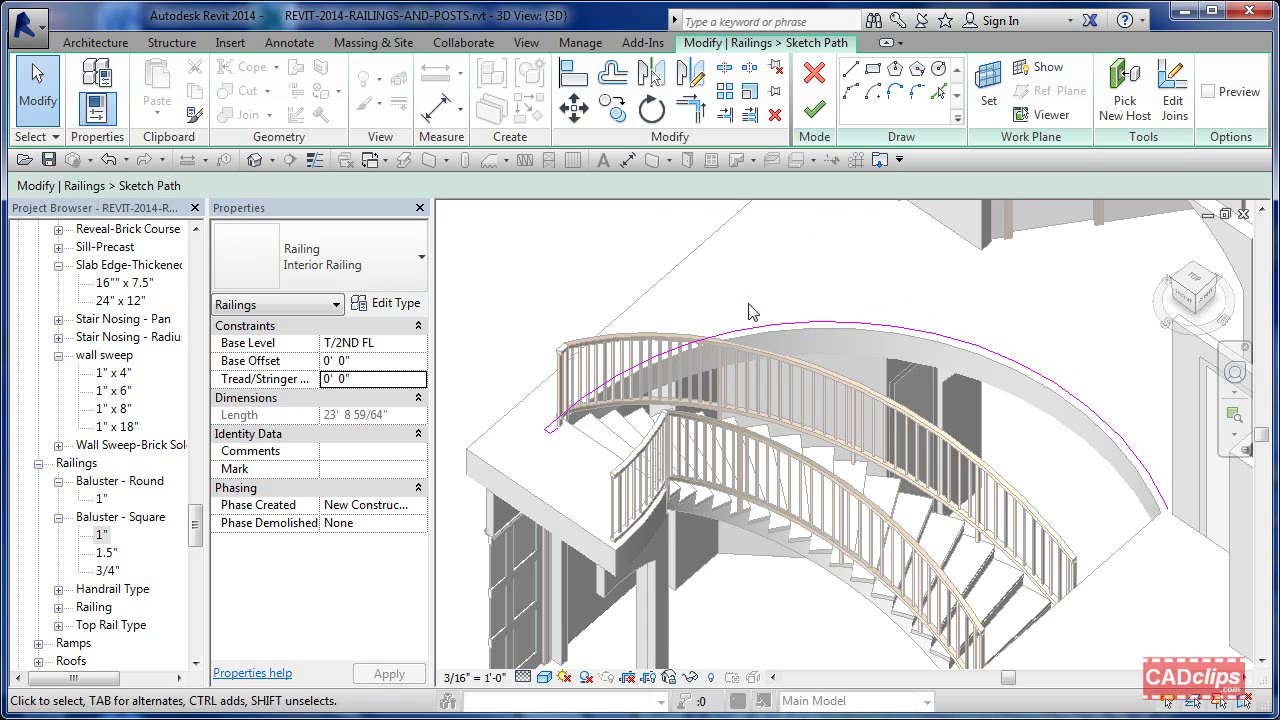
pyautogui.click(827, 119)
pyautogui.click(602, 227)
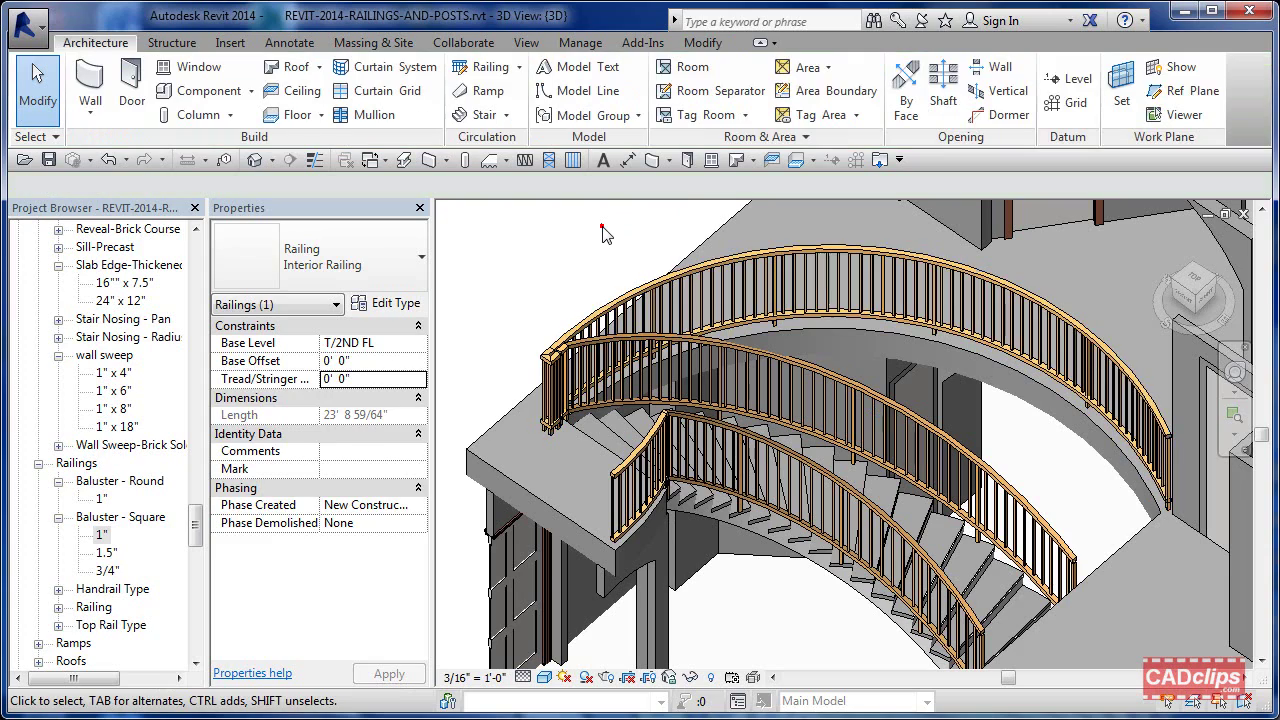
pyautogui.scroll(-3, 715, 340)
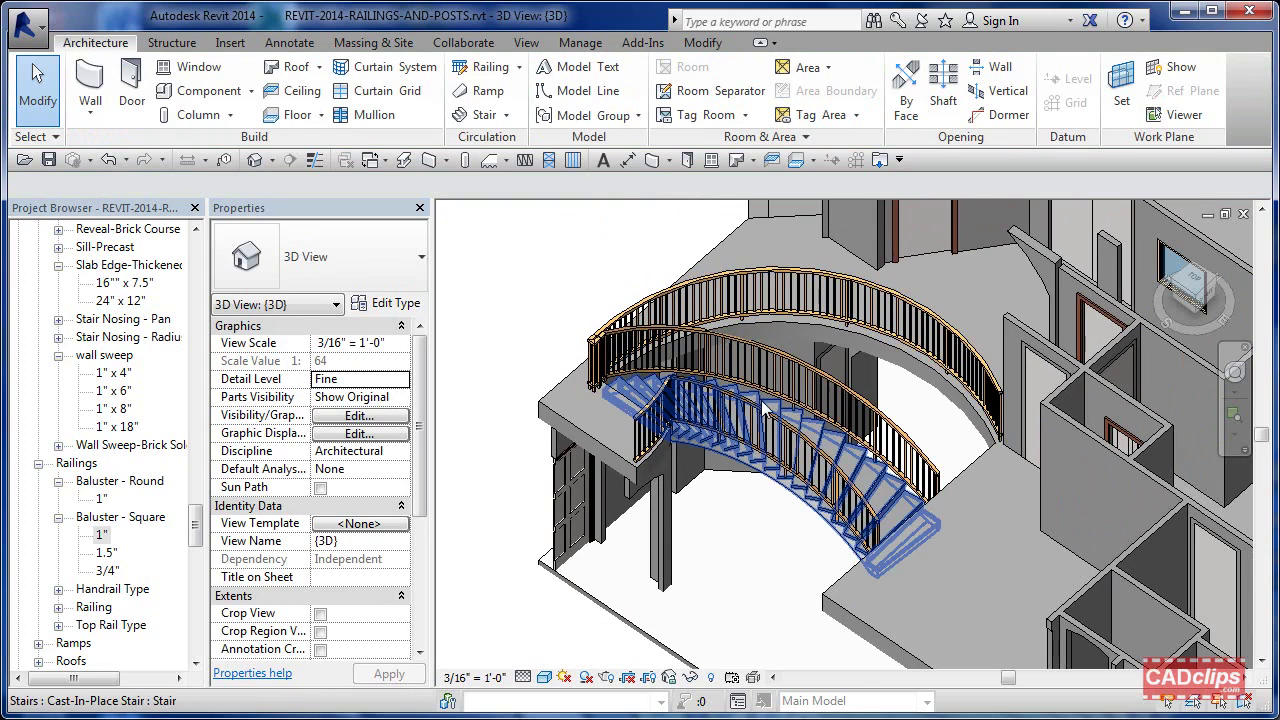
pyautogui.moveTo(990, 455); pyautogui.dragTo(1140, 380, button='middle')
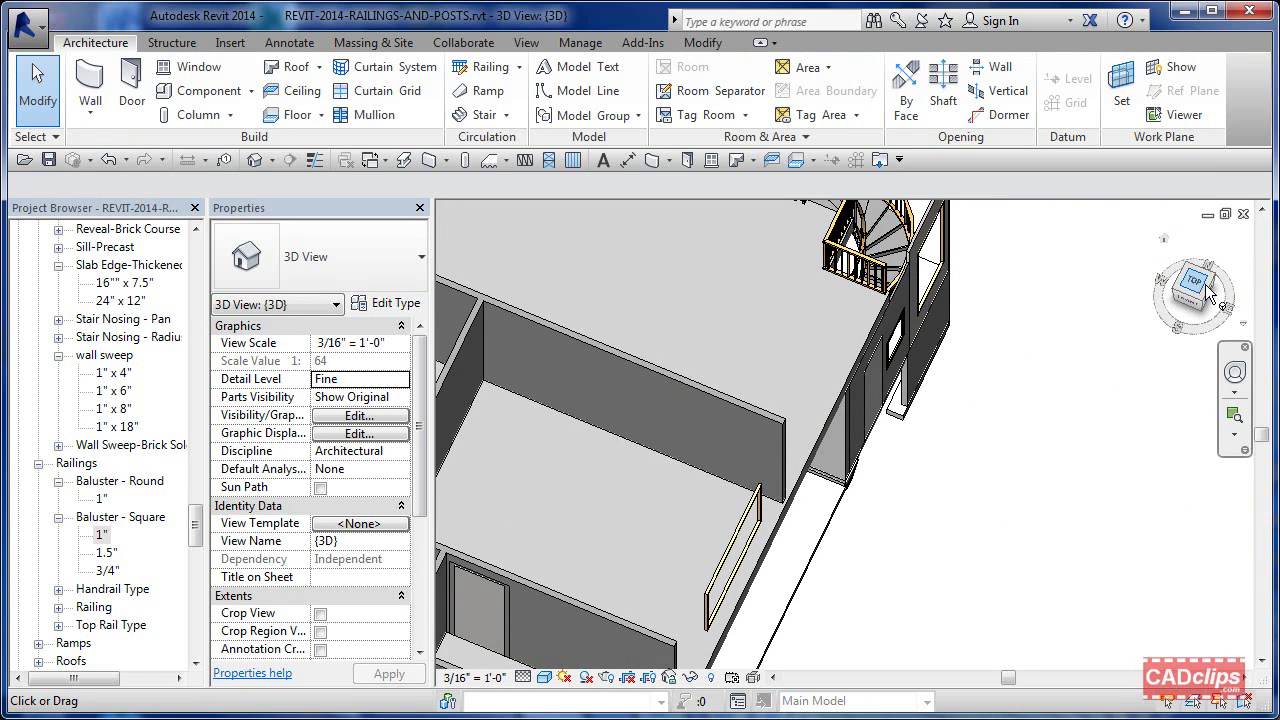
# From the top view, select the spiral stair's railing and open its sketch path for editing.
pyautogui.click(1195, 308)
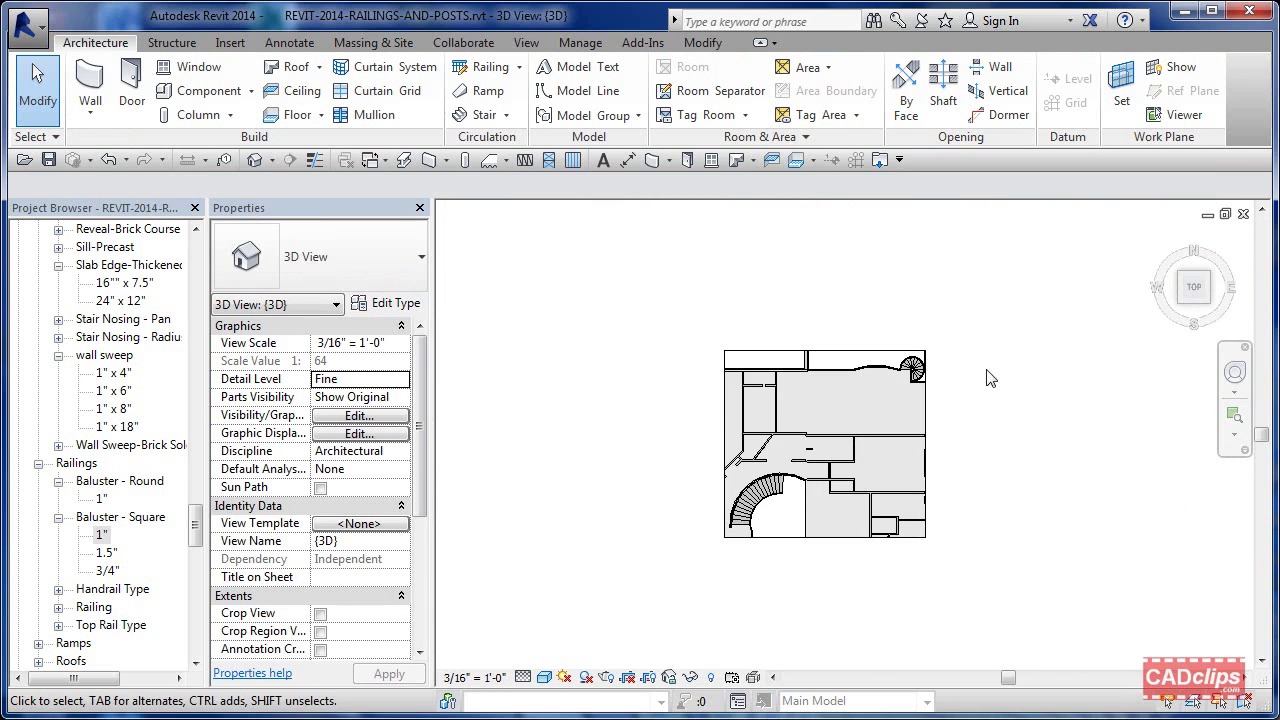
pyautogui.scroll(8, 895, 378)
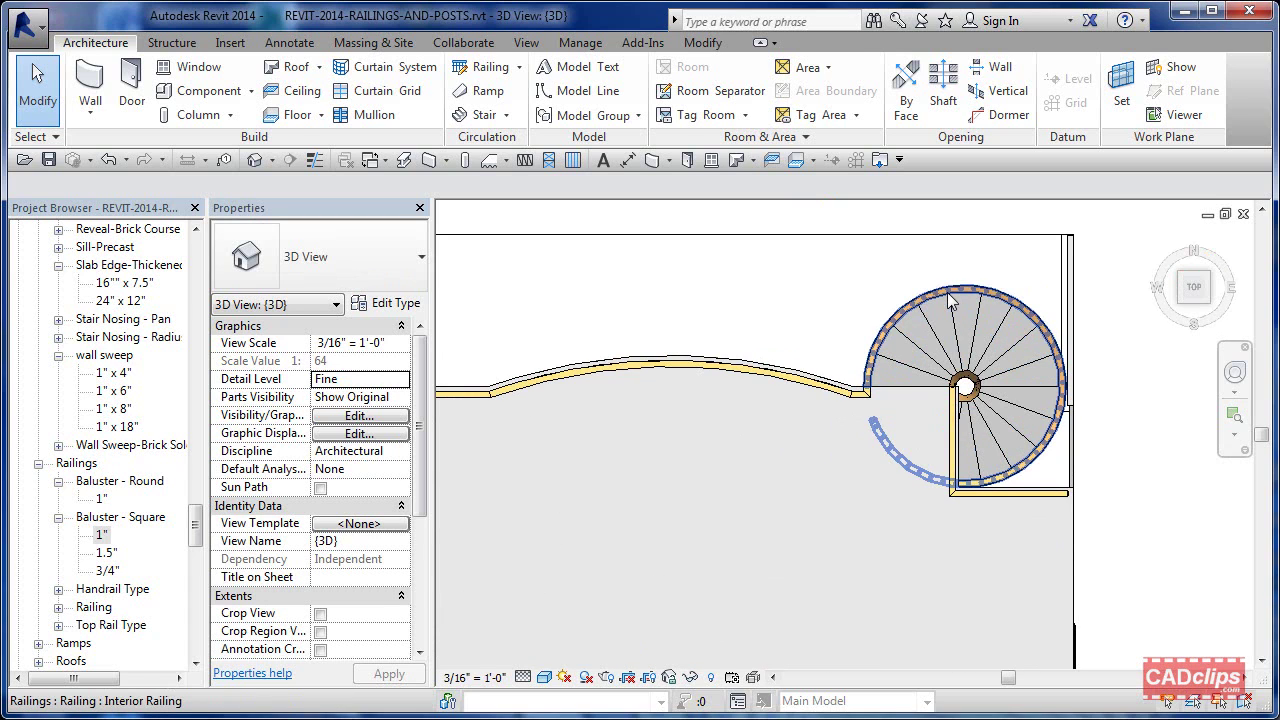
pyautogui.click(952, 302)
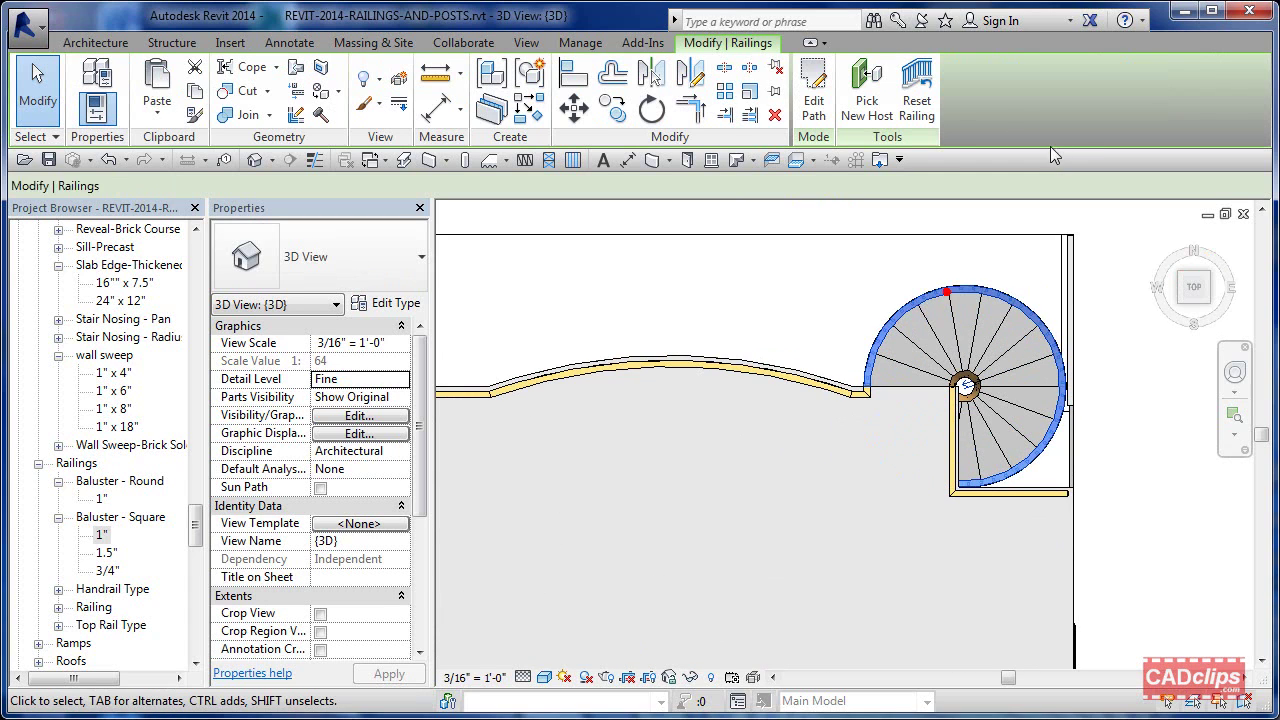
pyautogui.click(808, 118)
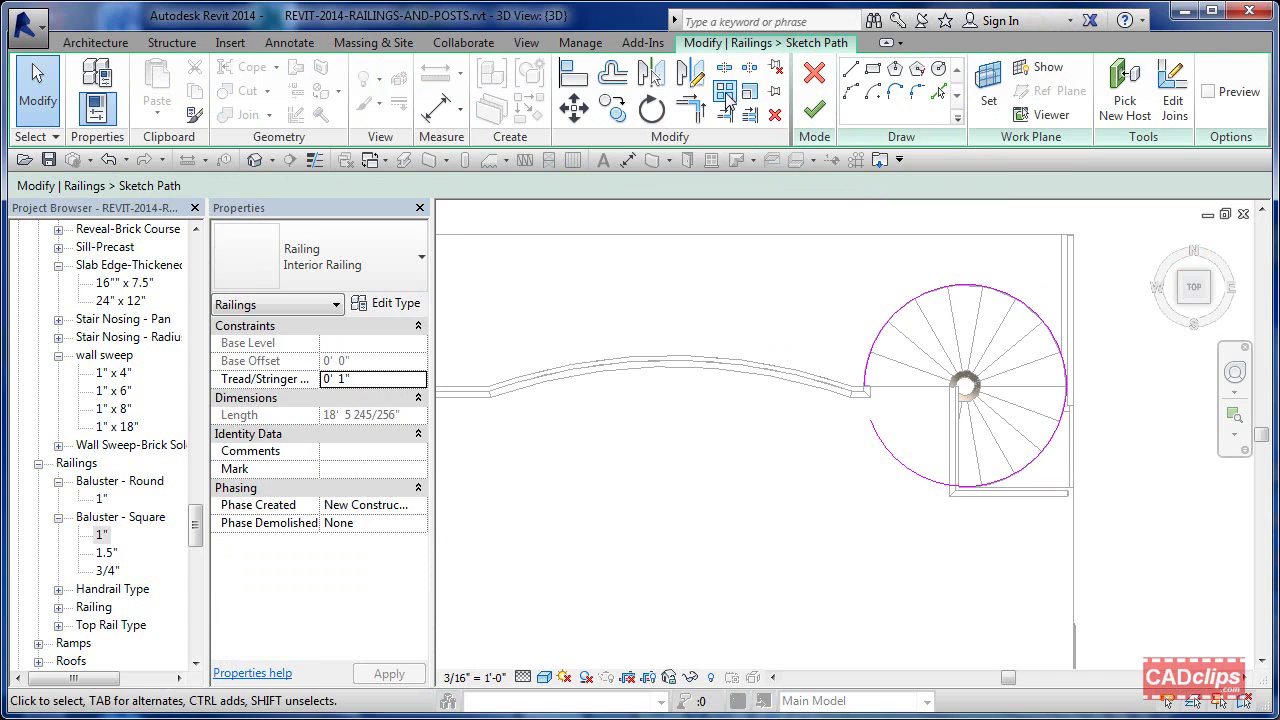
# Split the railing's sketch circle at the upper right, lower right, bottom and lower left.
pyautogui.click(729, 77)
pyautogui.scroll(3, 957, 350)
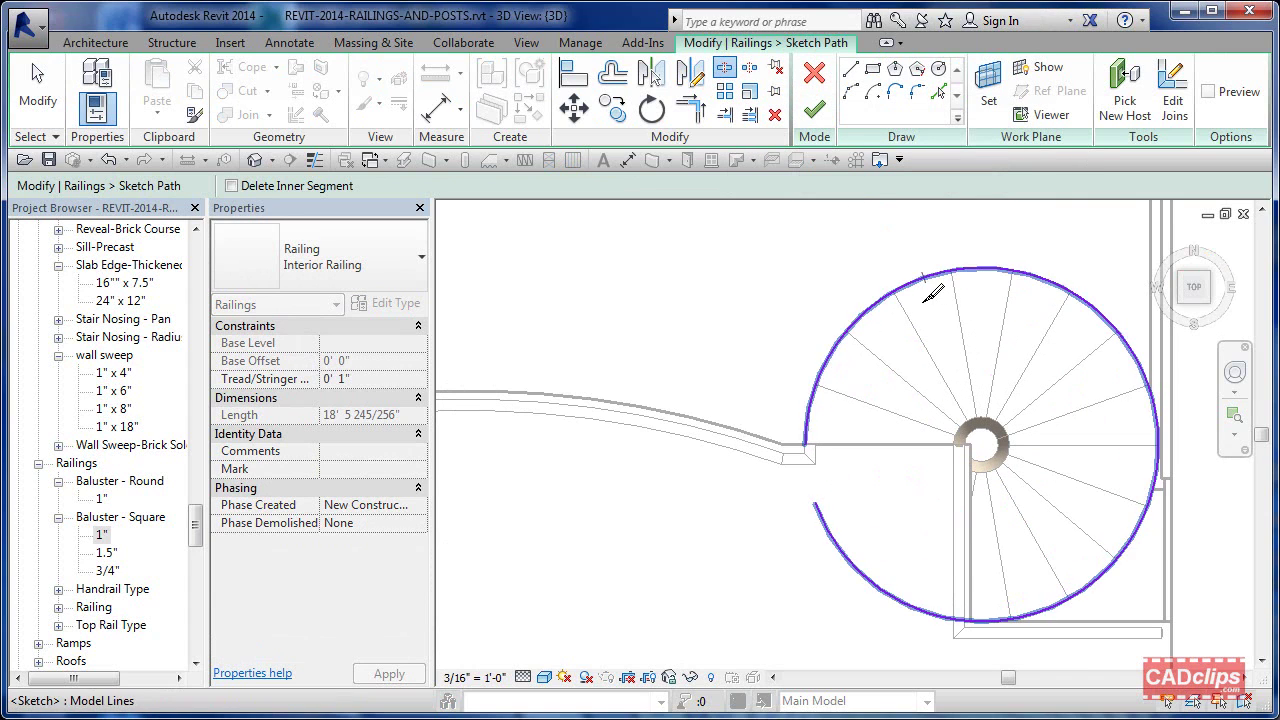
pyautogui.click(1100, 316)
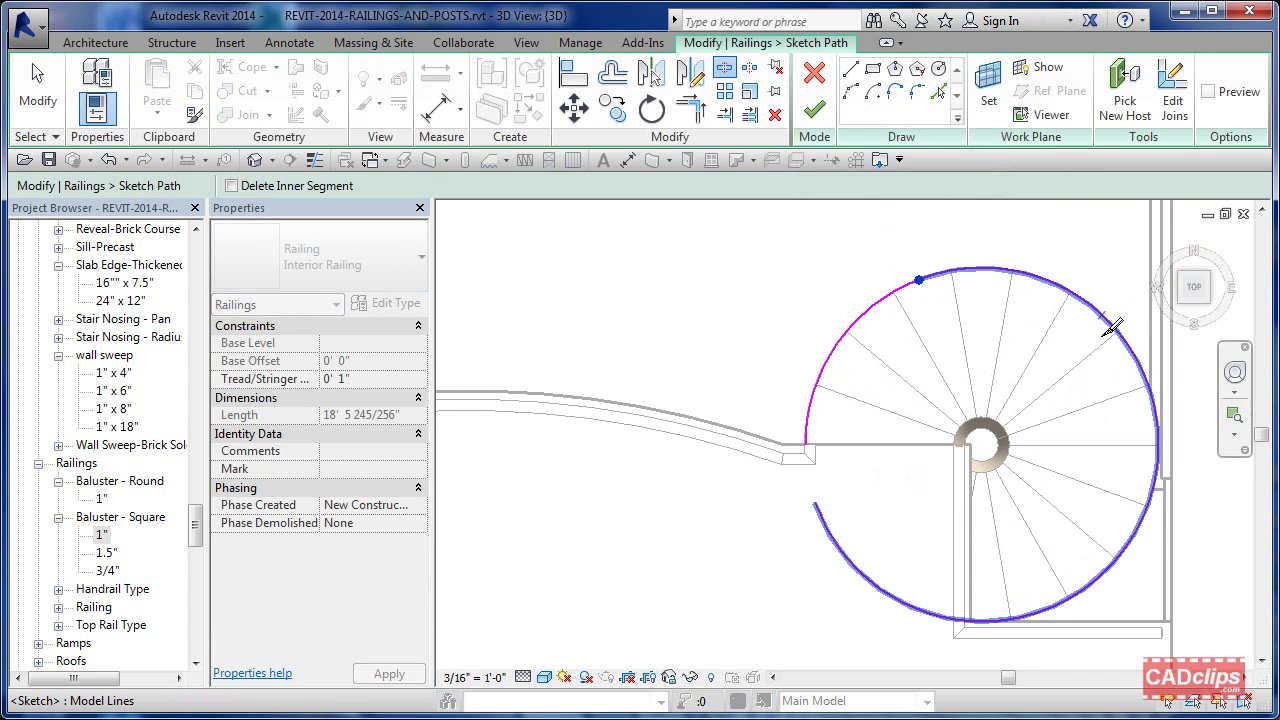
pyautogui.click(1138, 531)
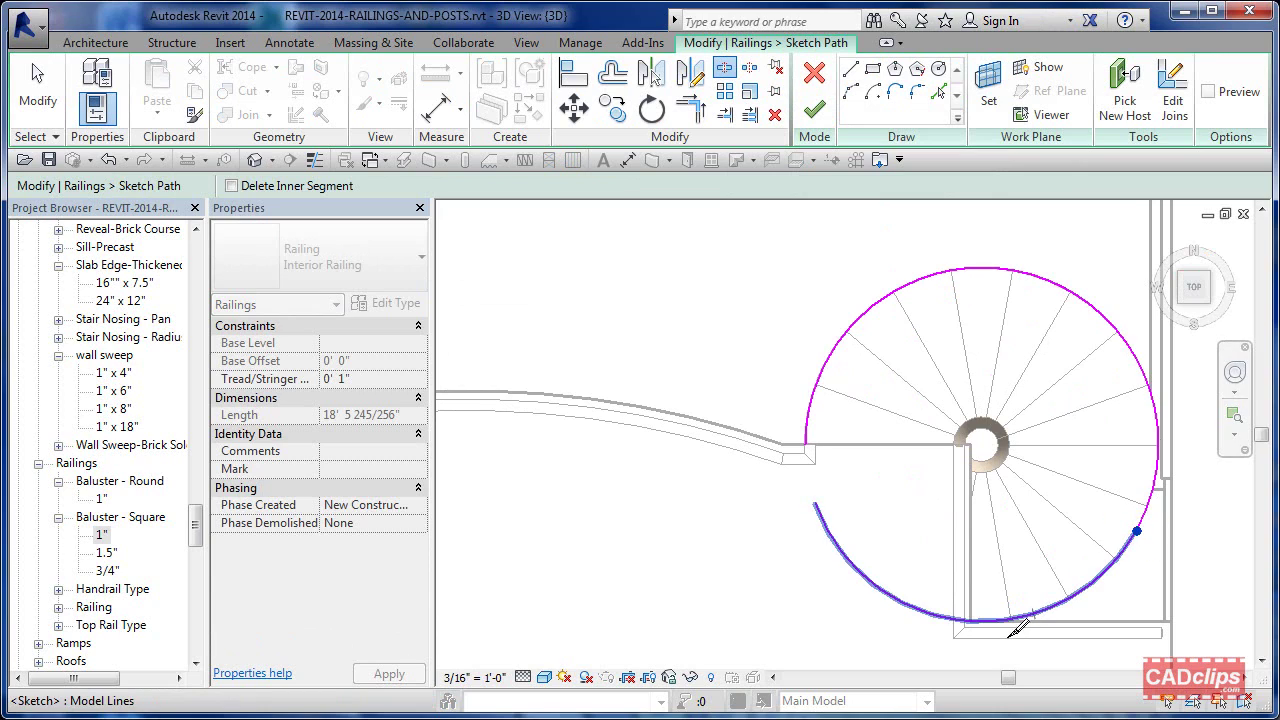
pyautogui.click(990, 622)
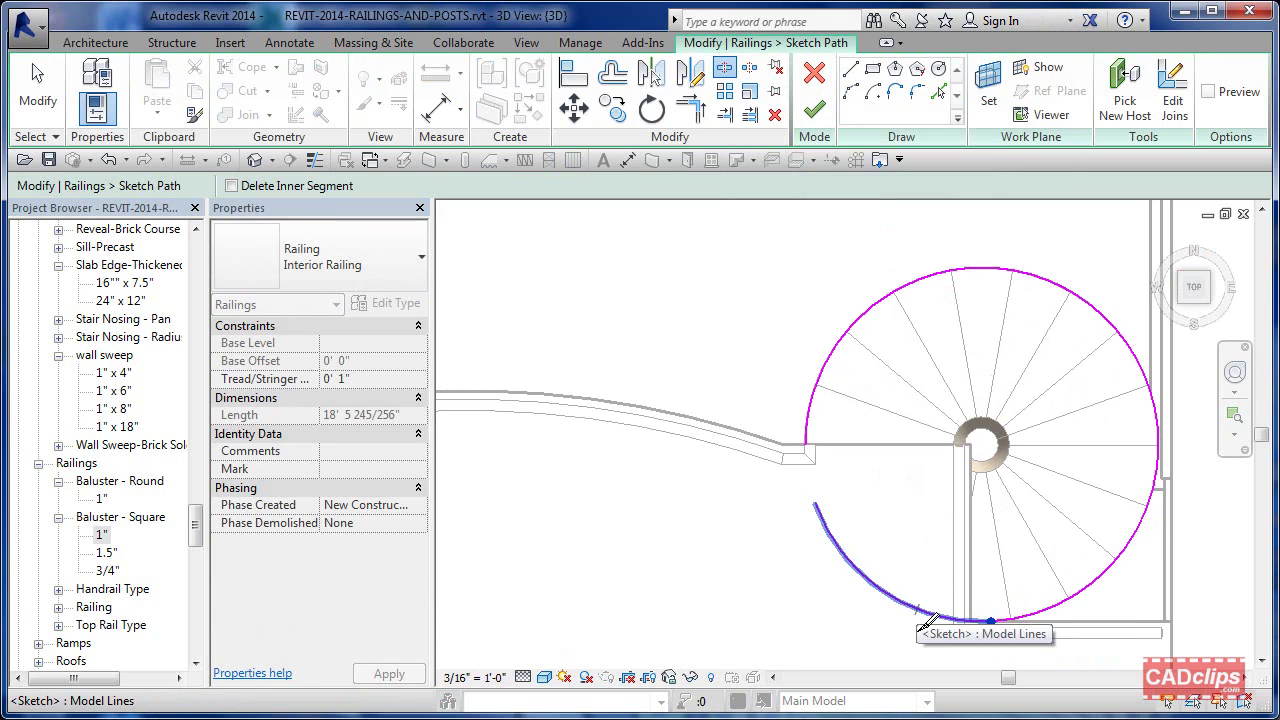
pyautogui.click(835, 541)
pyautogui.press('Escape')
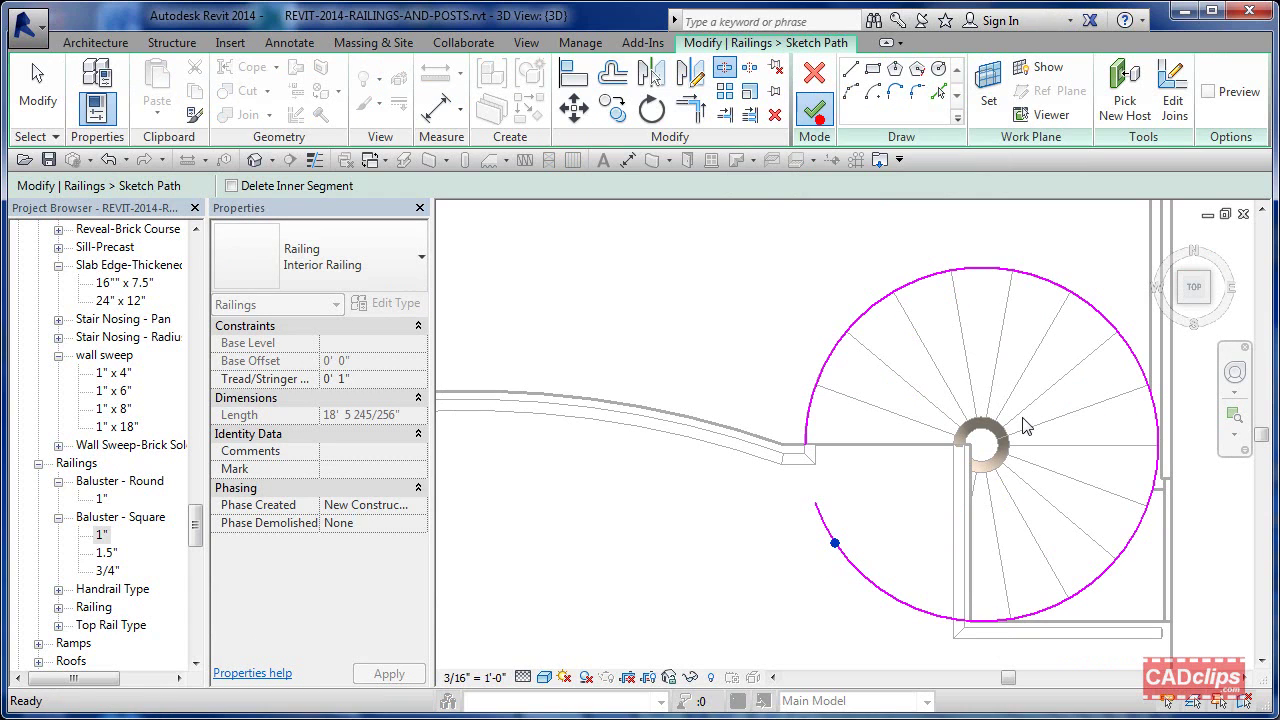
# Finish the path edit to rebuild the spiral railing, then orbit to an oblique 3D view.
pyautogui.click(797, 226)
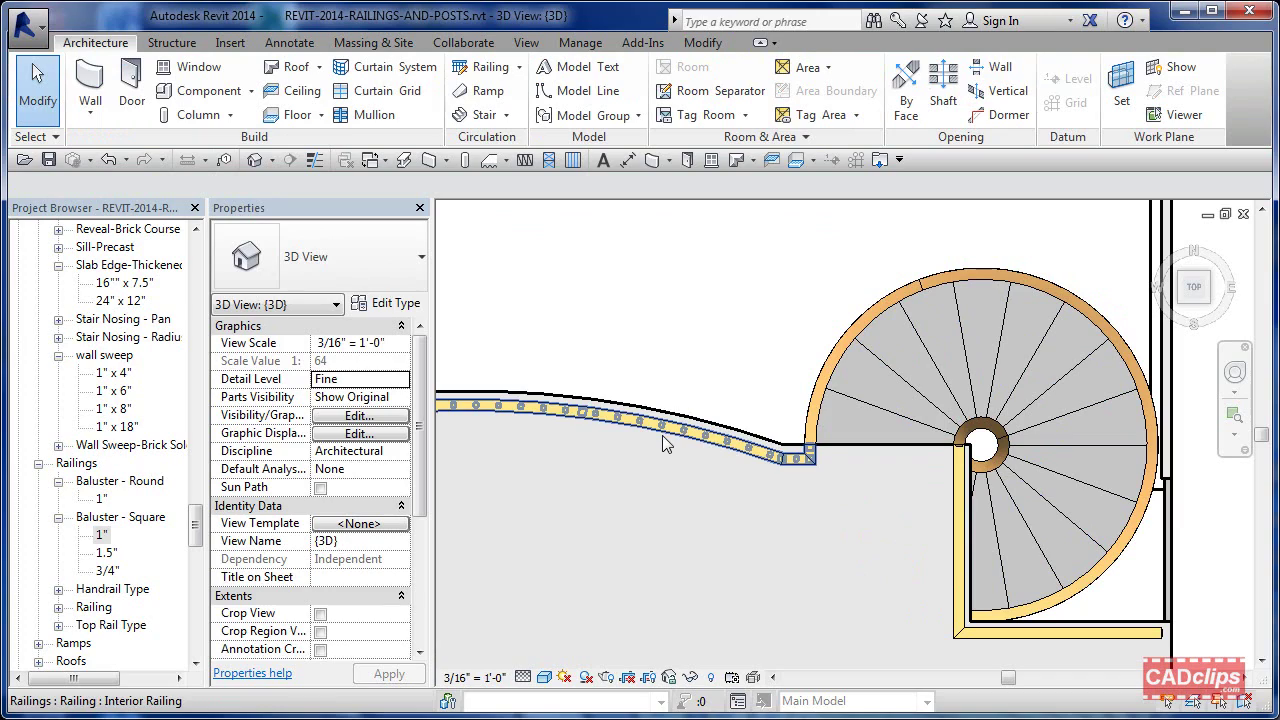
pyautogui.click(953, 392)
pyautogui.keyDown('shift'); pyautogui.moveTo(953, 392); pyautogui.dragTo(923, 623, button='middle'); pyautogui.keyUp('shift')
# Zoom and pan to inspect the whole spiral stair with its rebuilt railing.
pyautogui.press('Escape')
pyautogui.scroll(4, 1018, 509)
pyautogui.scroll(-2, 1006, 565)
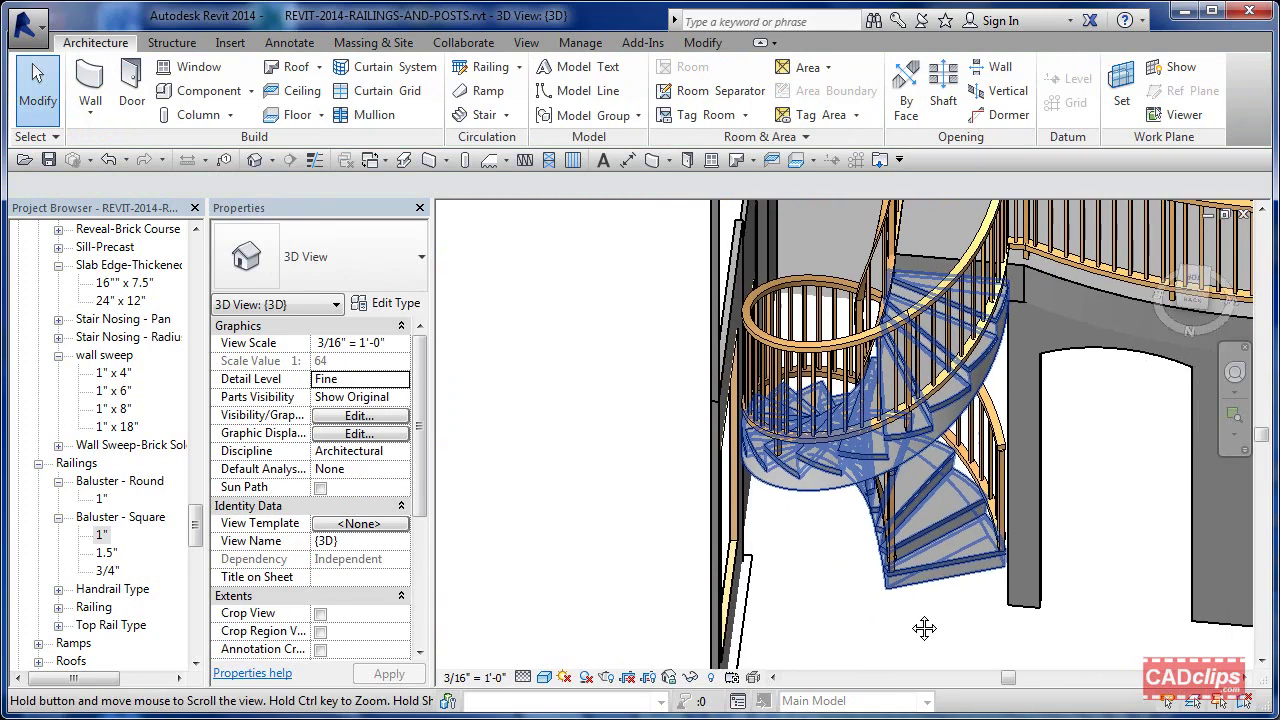
pyautogui.scroll(-2, 1000, 580)
pyautogui.moveTo(1000, 580); pyautogui.dragTo(1000, 507, button='middle')
pyautogui.scroll(-3, 998, 538)
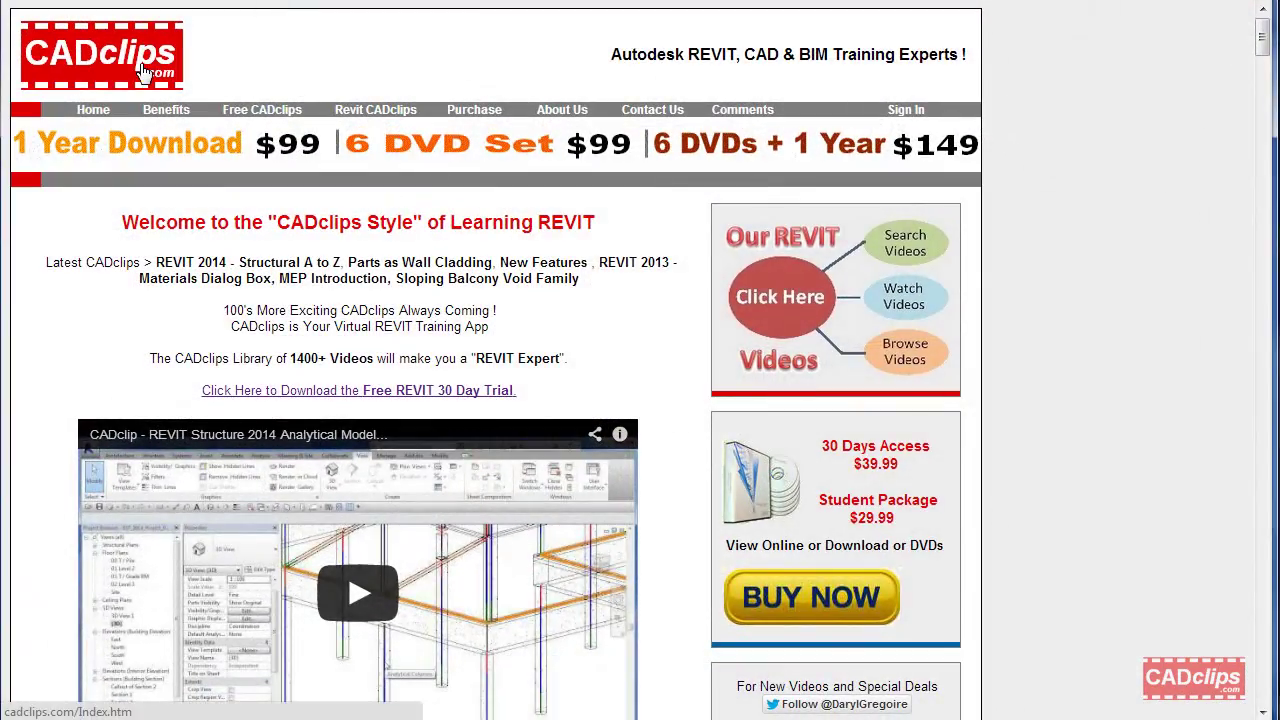
# Search the CADclips Revit training topics for 'rail'.
pyautogui.click(397, 112)
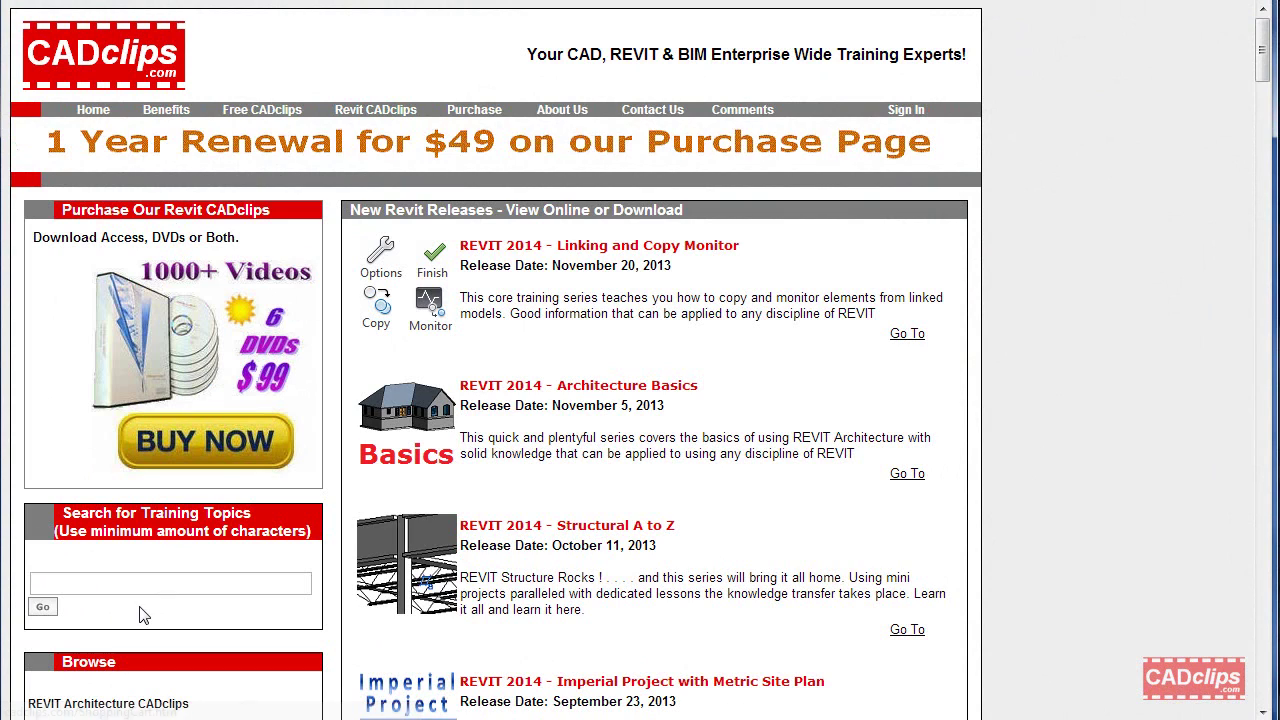
pyautogui.click(155, 584)
pyautogui.write('rail')
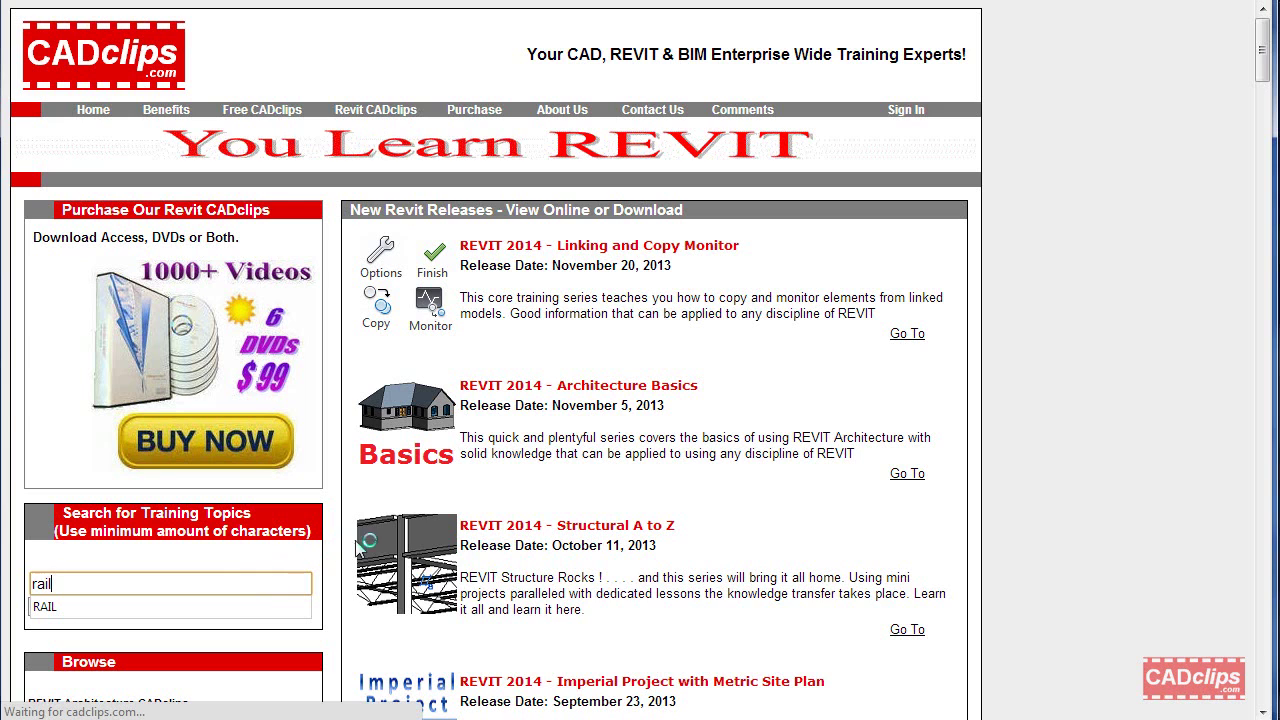
pyautogui.press('Return')
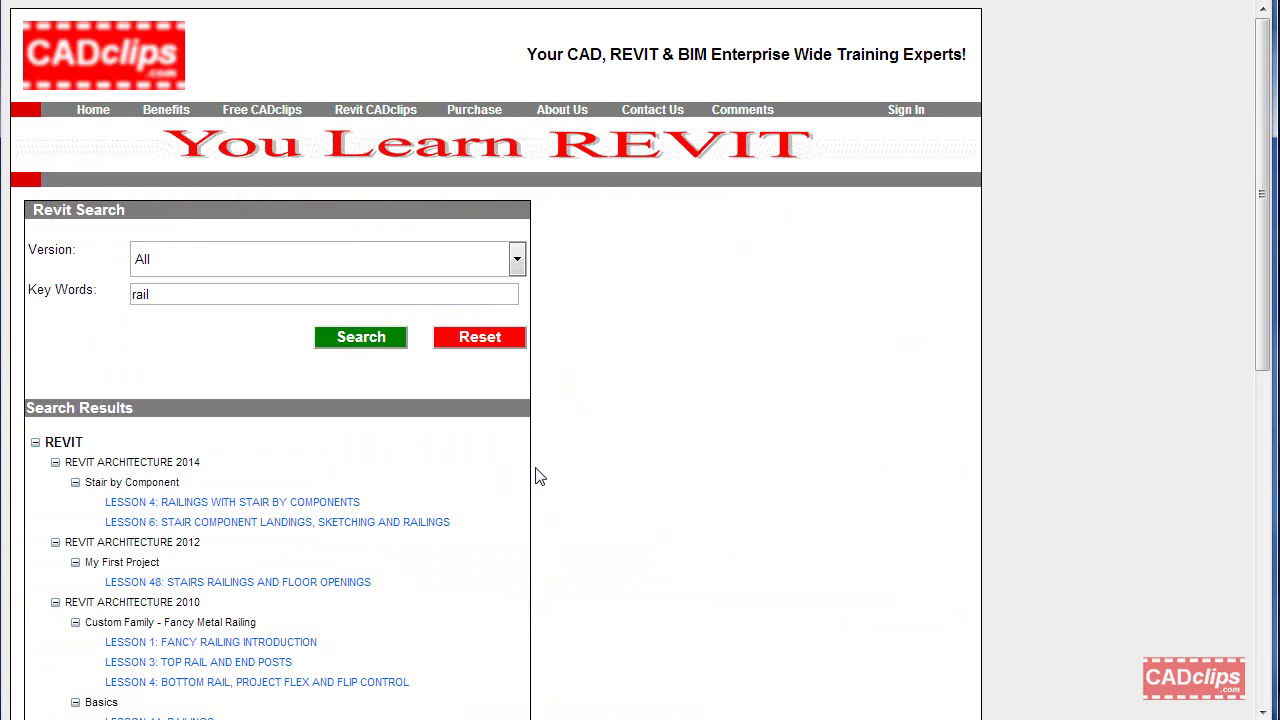
# Browse the 'rail' results across Revit versions, then select the search keyword to replace it.
pyautogui.scroll(-7, 500, 480)
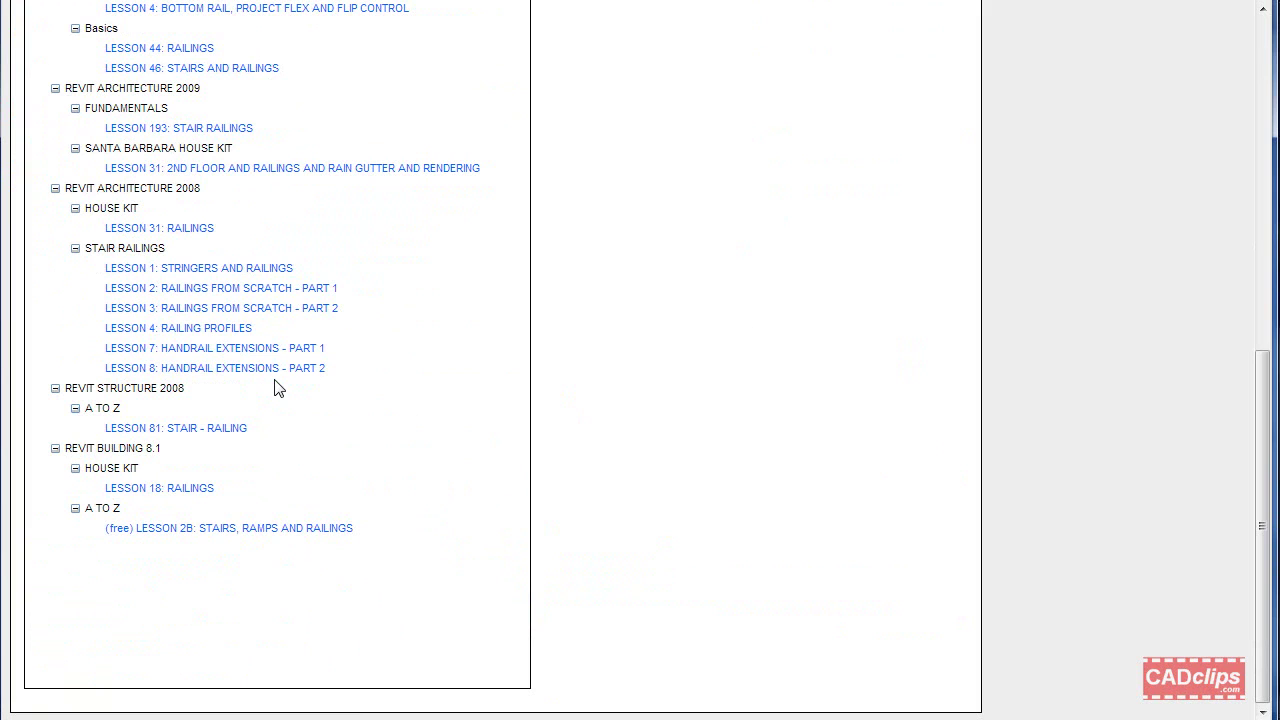
pyautogui.scroll(2, 263, 366)
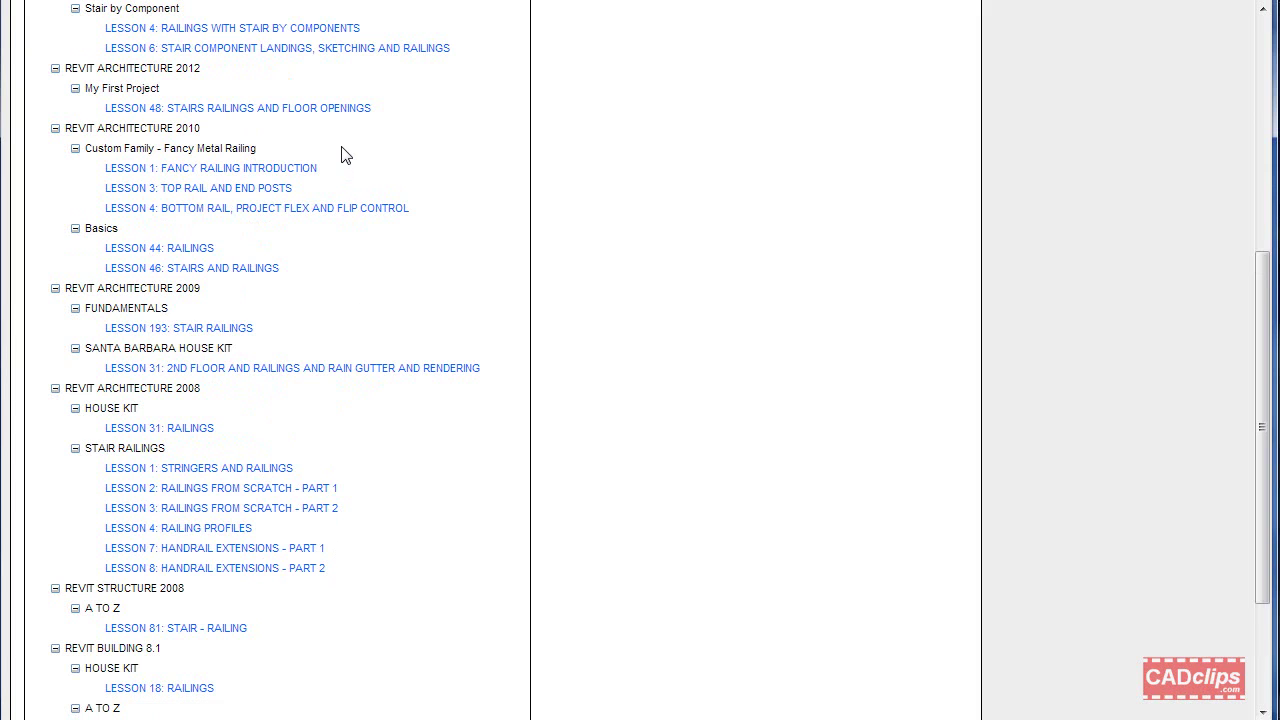
pyautogui.scroll(1, 341, 155)
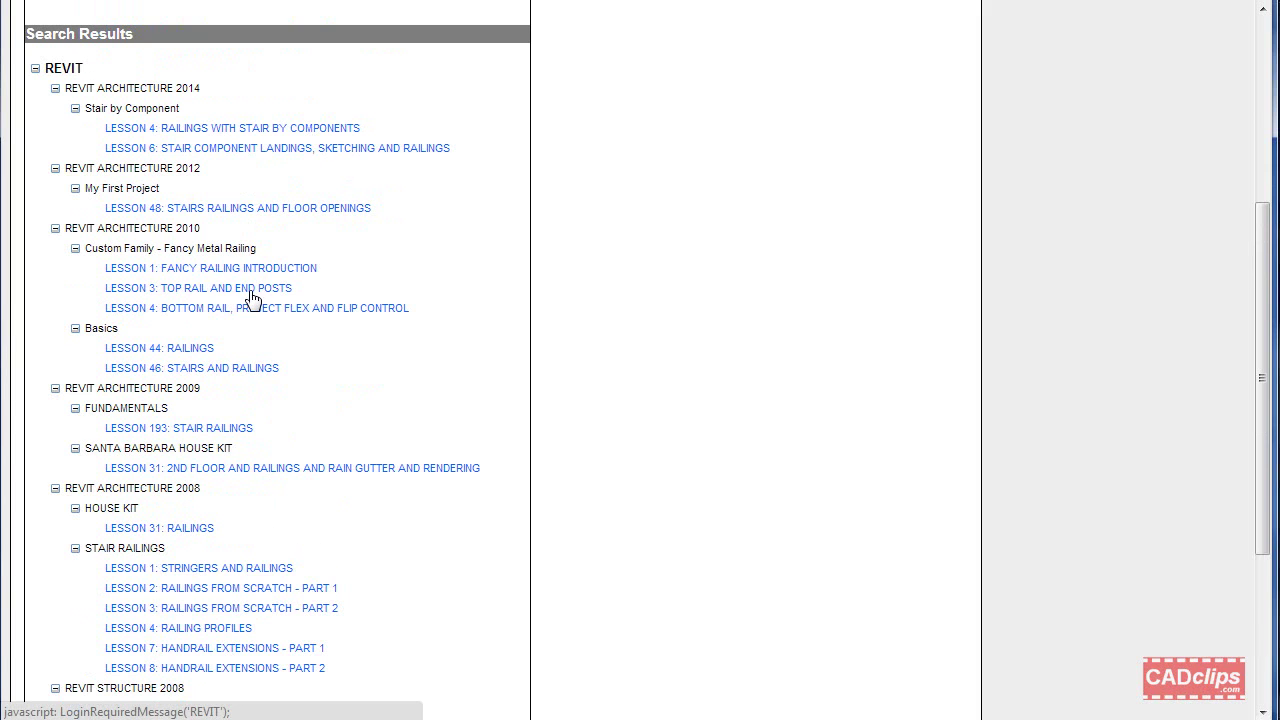
pyautogui.scroll(3, 255, 300)
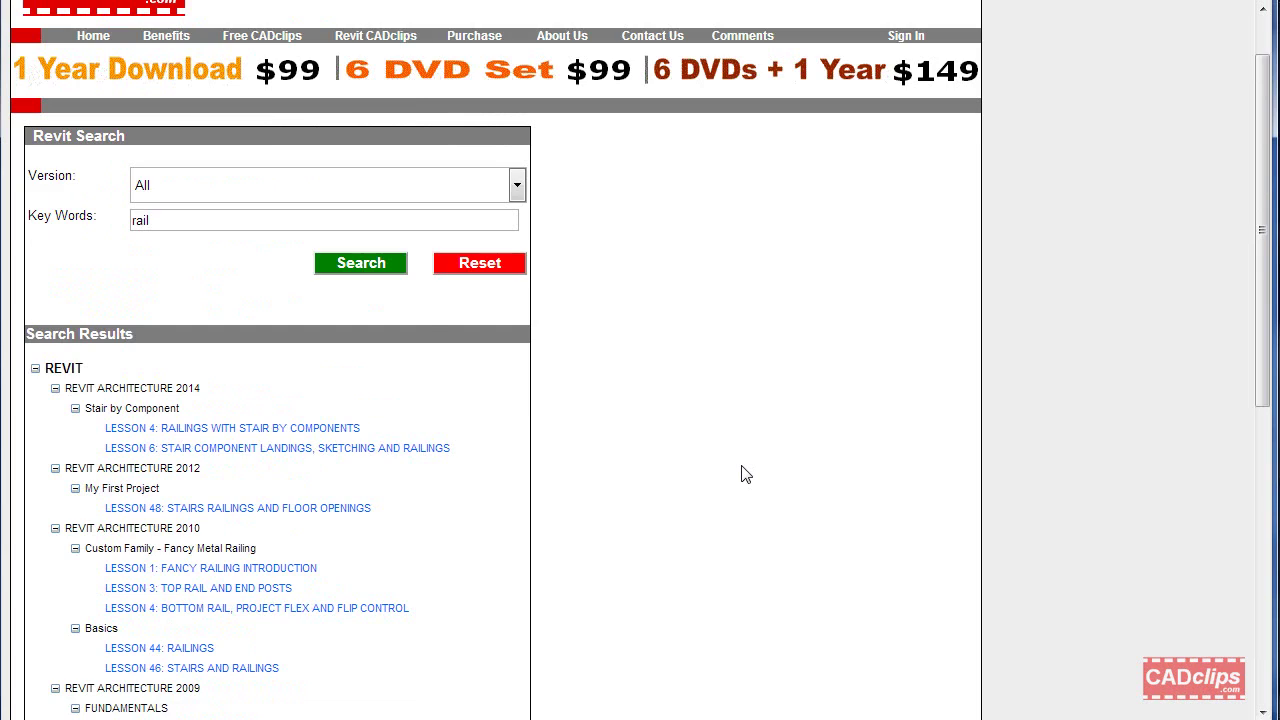
pyautogui.scroll(1, 741, 474)
pyautogui.scroll(-1, 735, 482)
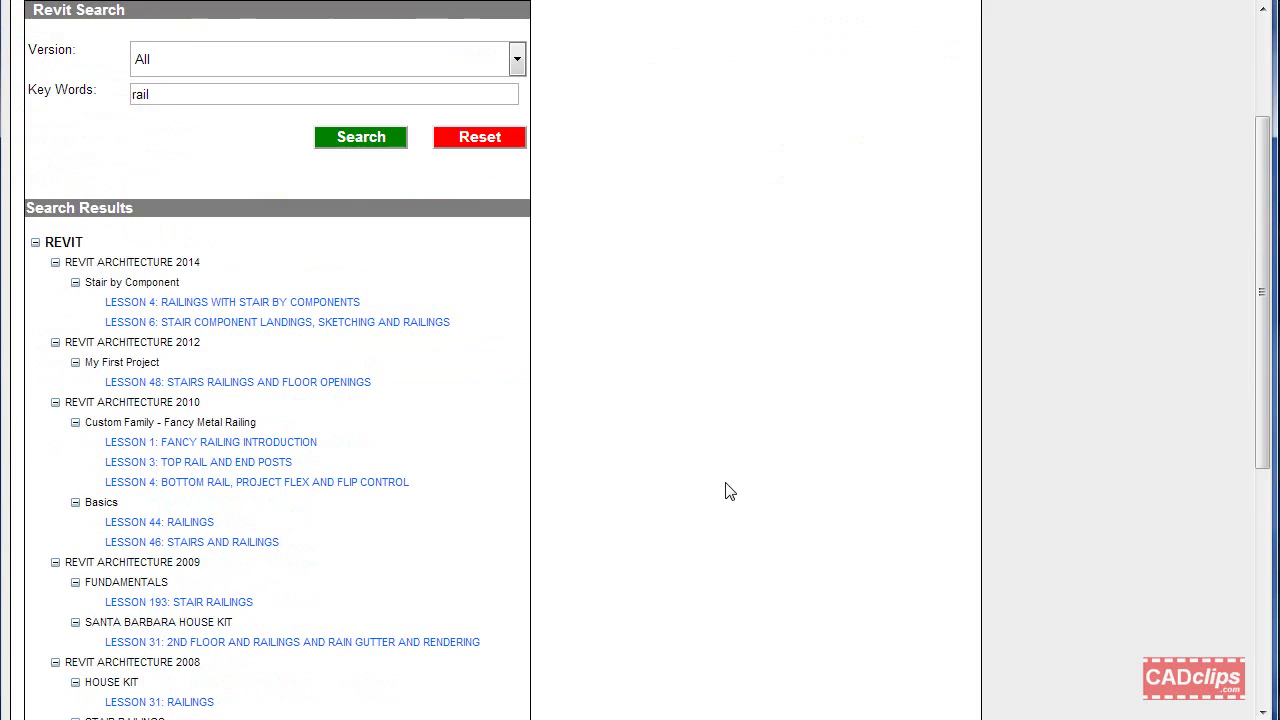
pyautogui.scroll(1, 722, 489)
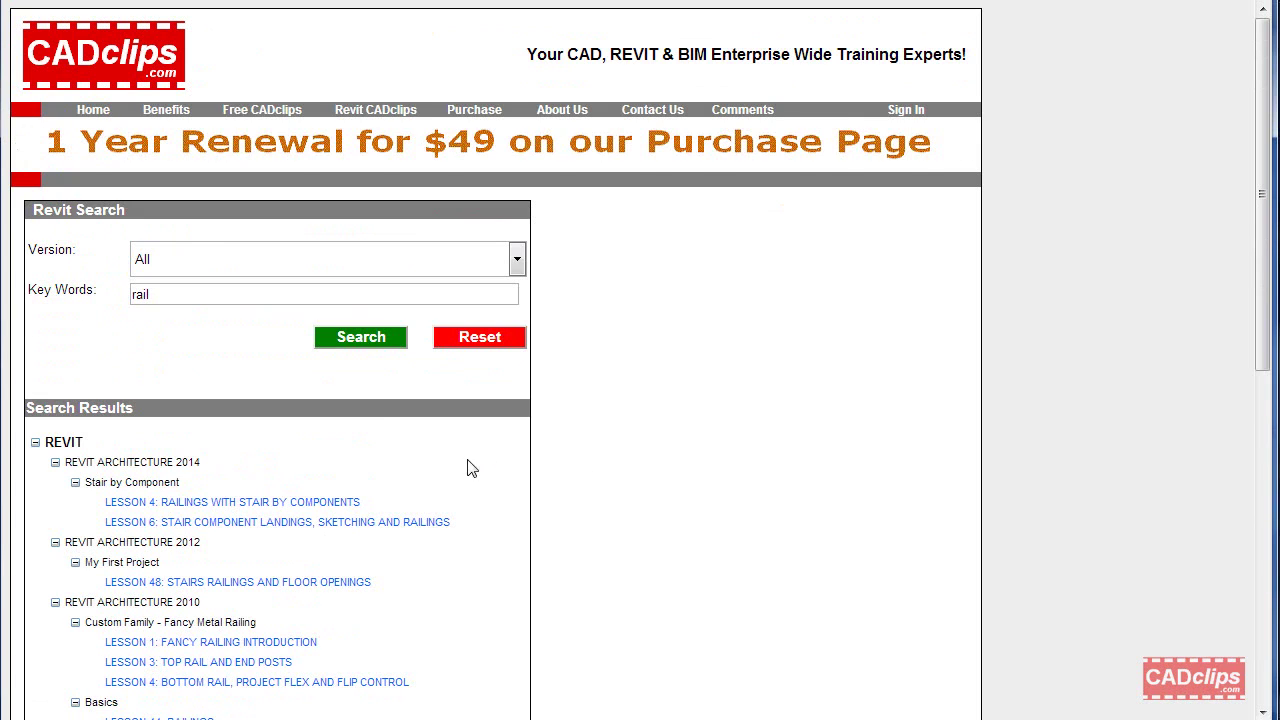
pyautogui.doubleClick(181, 293)
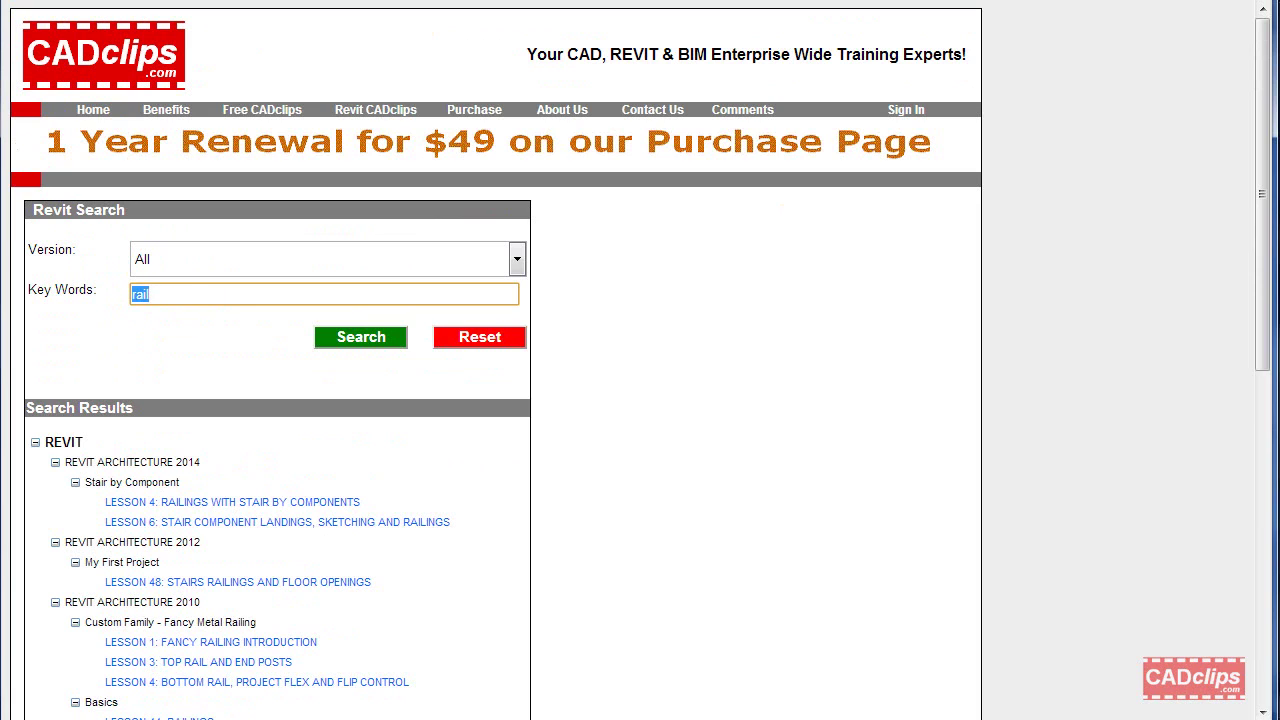